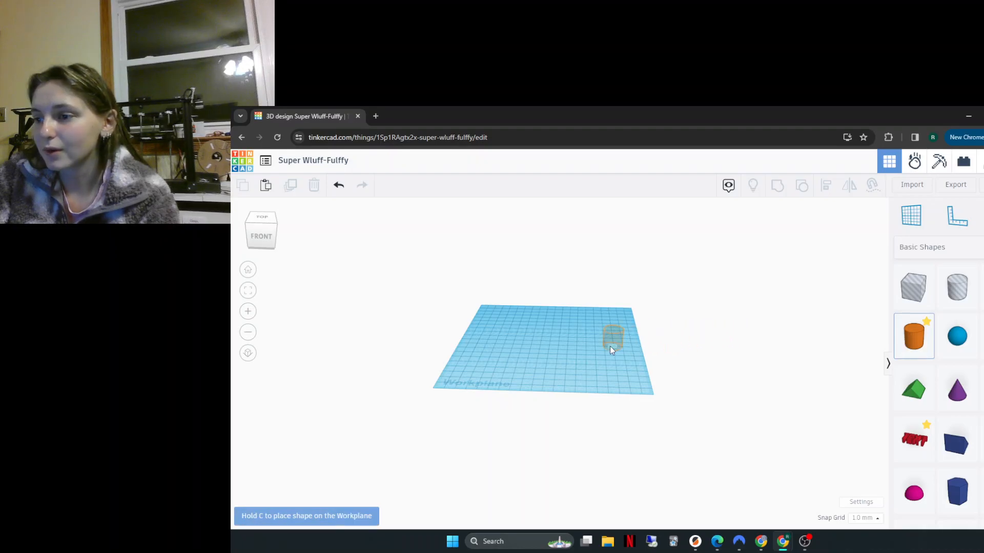
# Step: Place a cylinder on the workplane and stretch its height to about 83 mm
pyautogui.click(573, 349)
pyautogui.scroll(2, 573, 330)
pyautogui.moveTo(638, 355); pyautogui.dragTo(636, 343, button='right')
pyautogui.moveTo(572, 323); pyautogui.dragTo(591, 217)
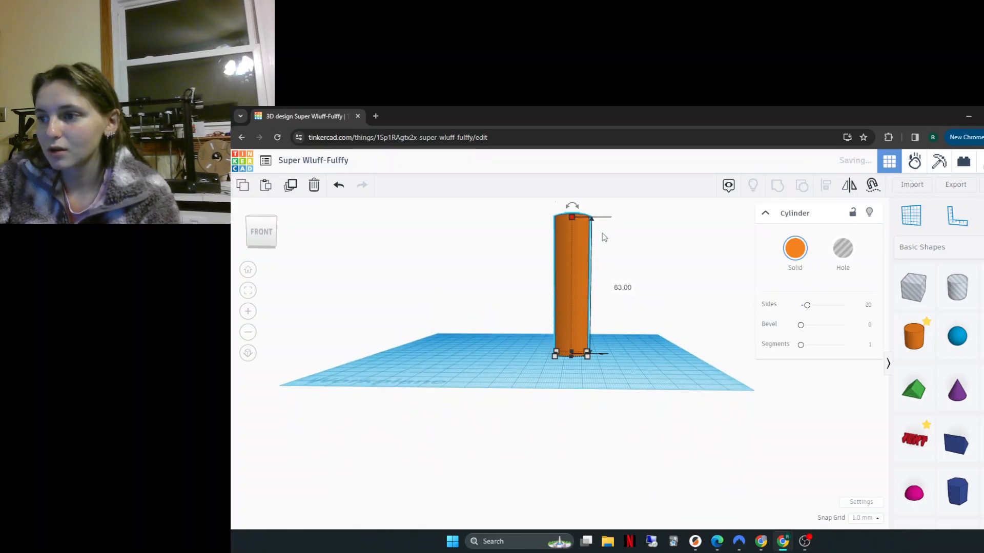
pyautogui.click(631, 326)
# Step: Add a tube, enlarge it slightly beyond the cylinder's diameter and place it around the cylinder's base
pyautogui.moveTo(634, 326); pyautogui.dragTo(642, 422, button='right')
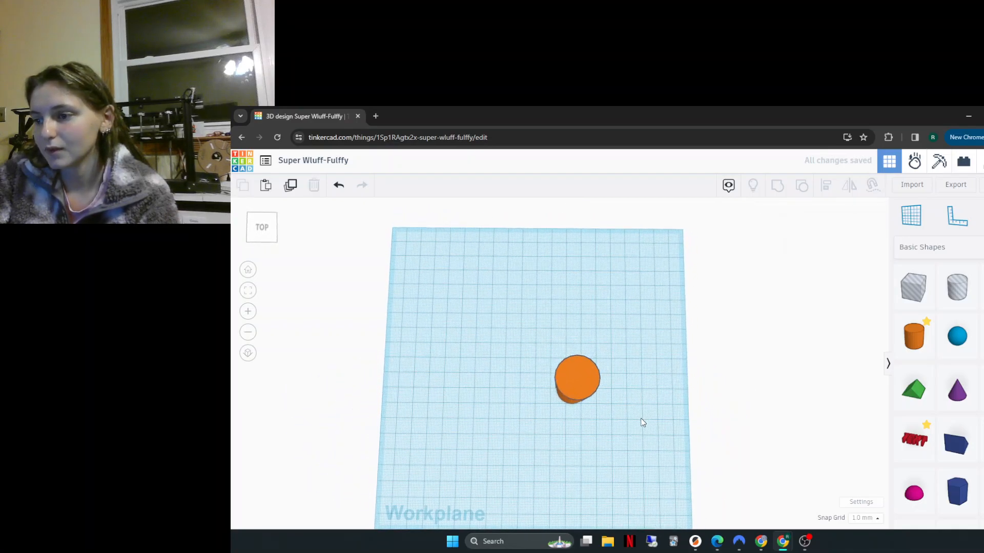
pyautogui.click(261, 227)
pyautogui.scroll(-3, 958, 401)
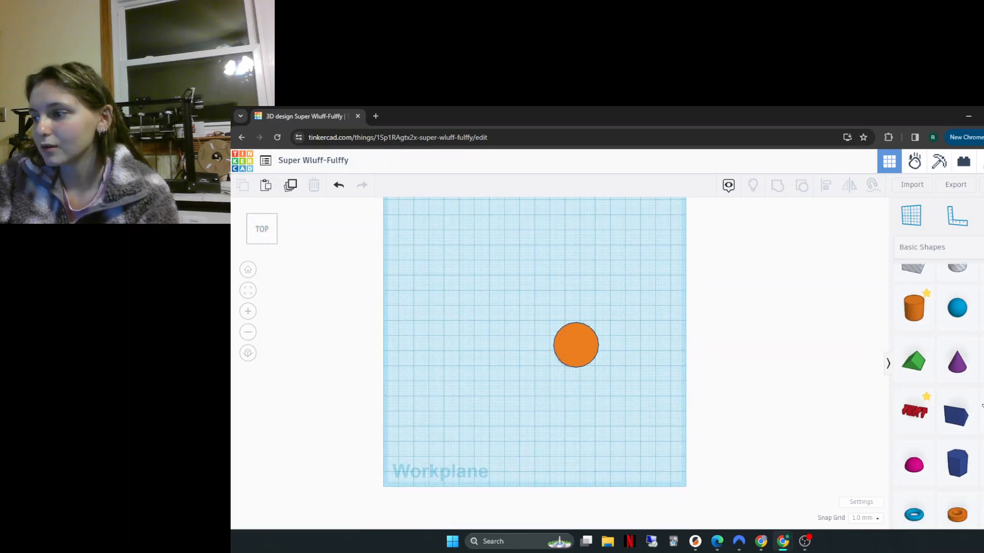
pyautogui.moveTo(955, 402); pyautogui.dragTo(625, 370)
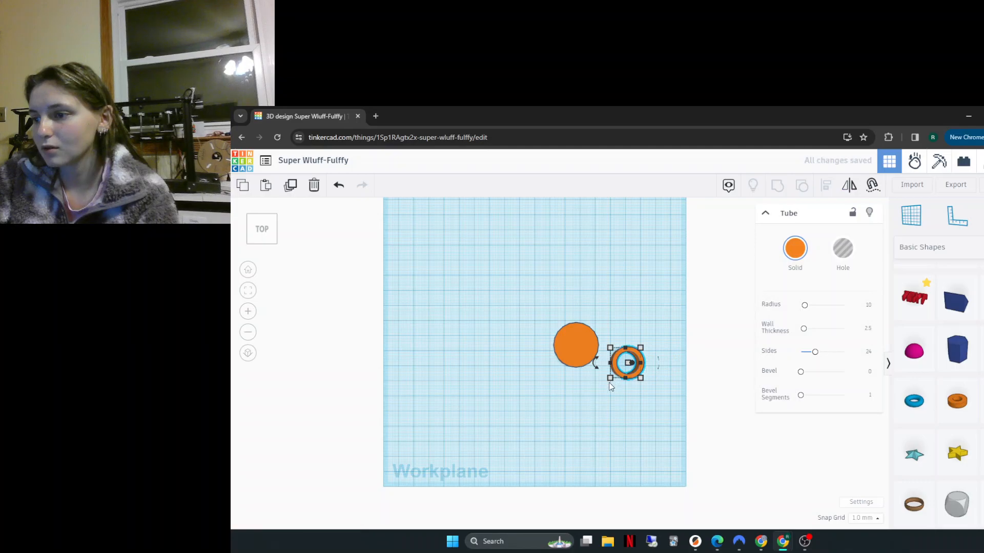
pyautogui.moveTo(611, 381); pyautogui.dragTo(585, 367)
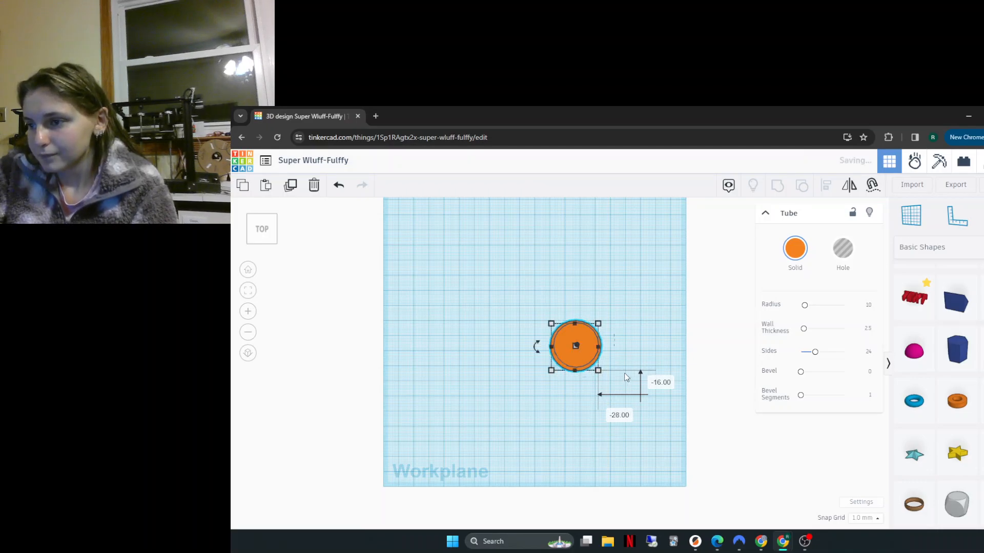
pyautogui.click(625, 391)
pyautogui.moveTo(625, 391); pyautogui.dragTo(604, 341, button='right')
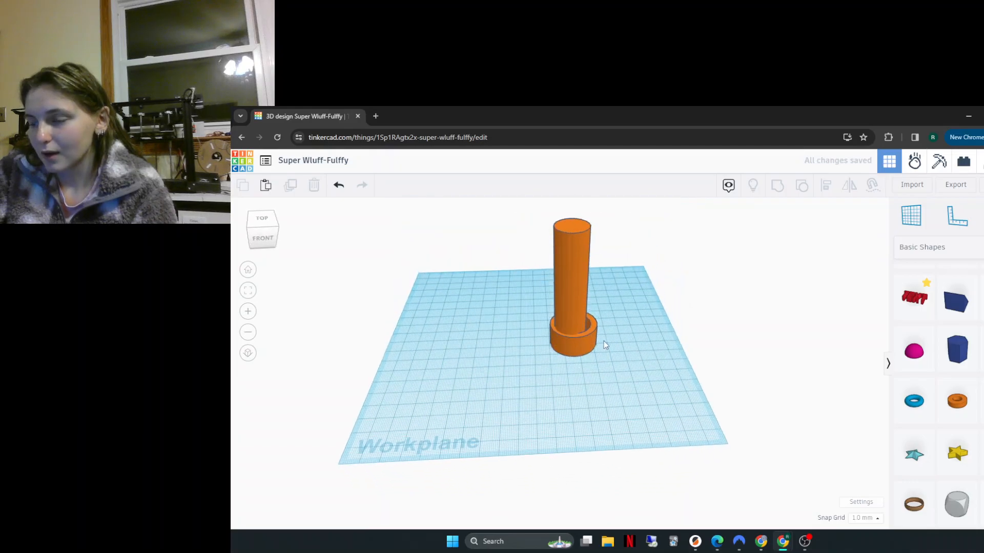
# Step: Shift the tube slightly to line it up around the base of the cylinder
pyautogui.click(588, 348)
pyautogui.moveTo(588, 349); pyautogui.dragTo(584, 349)
pyautogui.click(641, 359)
pyautogui.moveTo(642, 360); pyautogui.dragTo(592, 366, button='right')
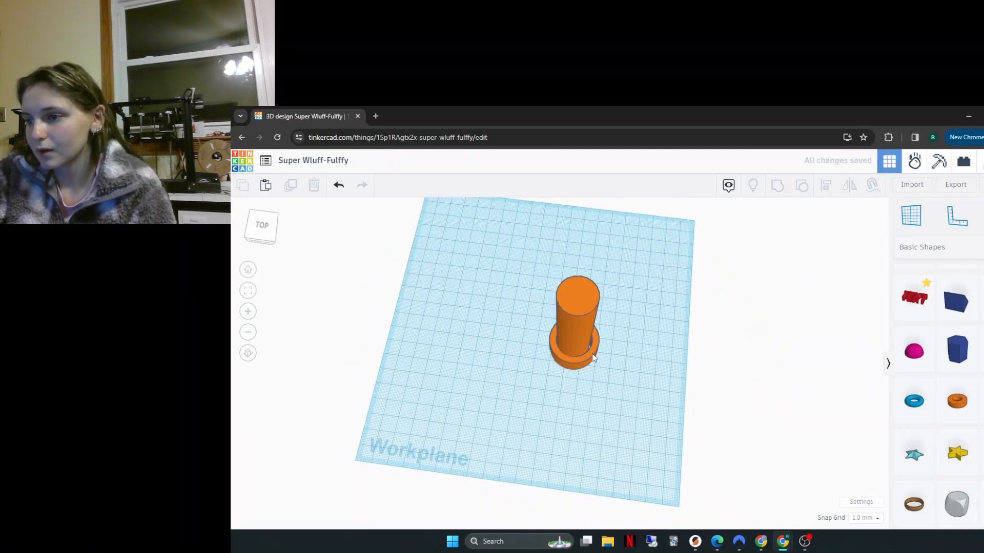
# Step: Increase the tube's wall thickness to 17.46 to close the gap around the cylinder
pyautogui.click(590, 358)
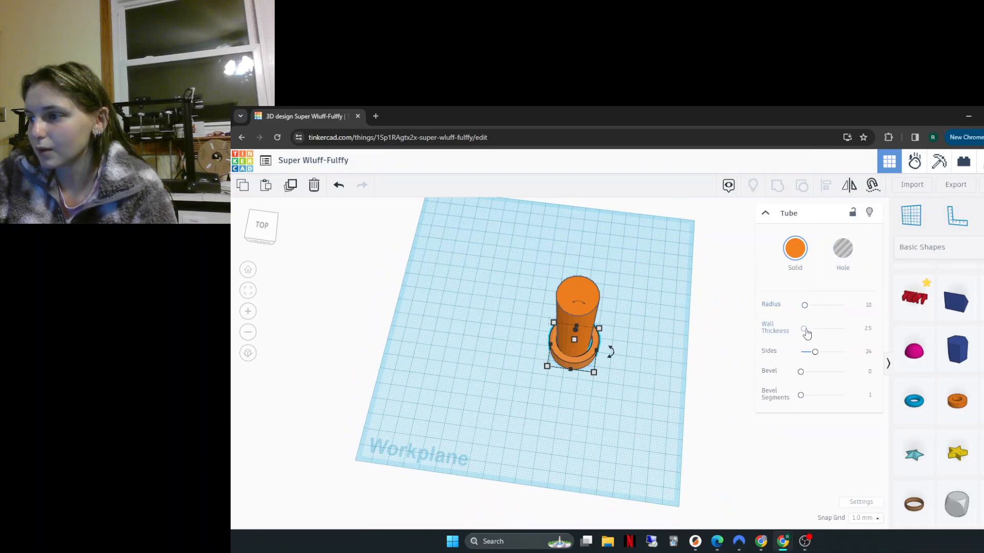
pyautogui.moveTo(805, 330); pyautogui.dragTo(832, 333)
pyautogui.click(650, 365)
pyautogui.moveTo(654, 369); pyautogui.dragTo(671, 314, button='right')
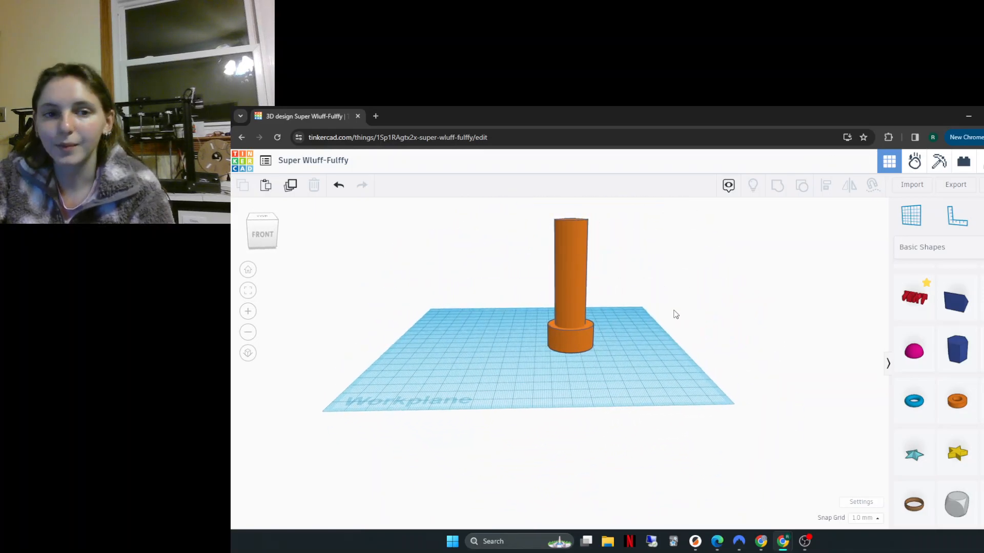
pyautogui.moveTo(733, 373); pyautogui.dragTo(758, 377, button='right')
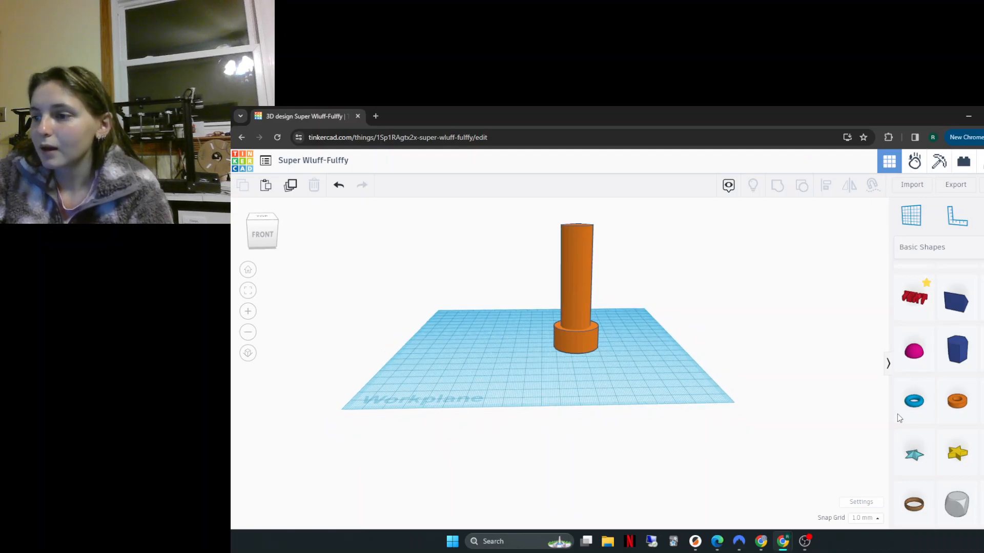
# Step: Duplicate the base ring, raise the copy above it on the cylinder and make the copy thinner
pyautogui.click(588, 350)
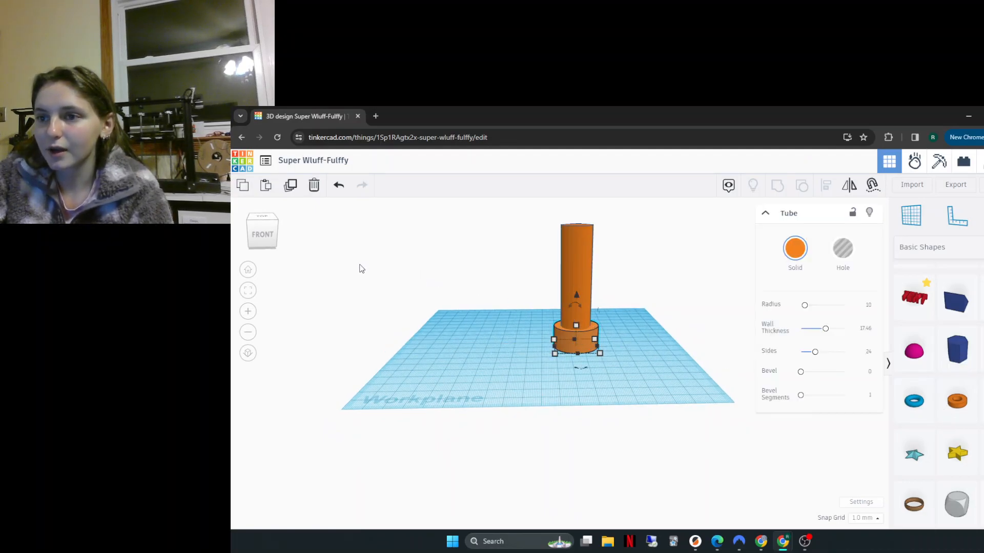
pyautogui.click(288, 185)
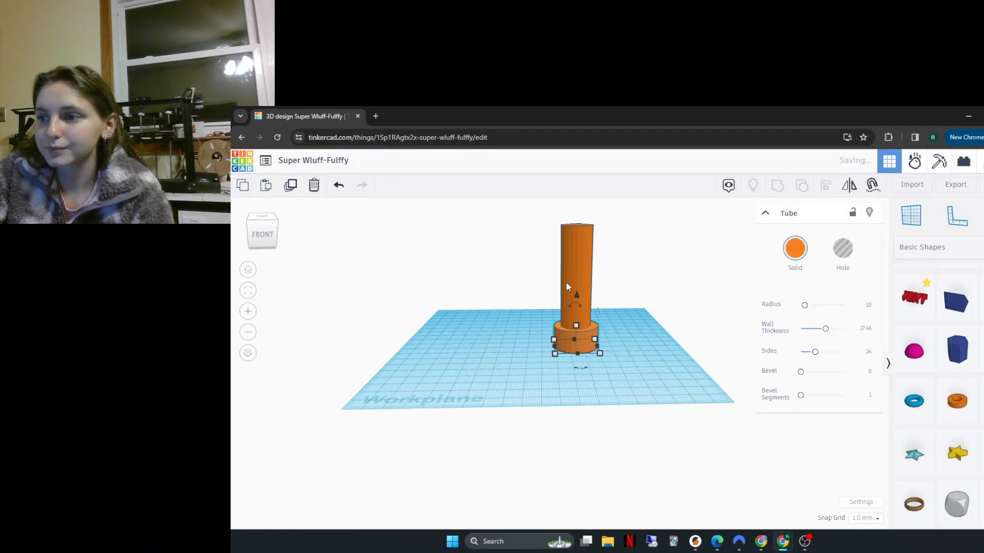
pyautogui.moveTo(577, 292)
pyautogui.mouseDown()
pyautogui.moveTo(580, 260)
pyautogui.moveTo(577, 302)
pyautogui.mouseUp()
pyautogui.click(507, 292)
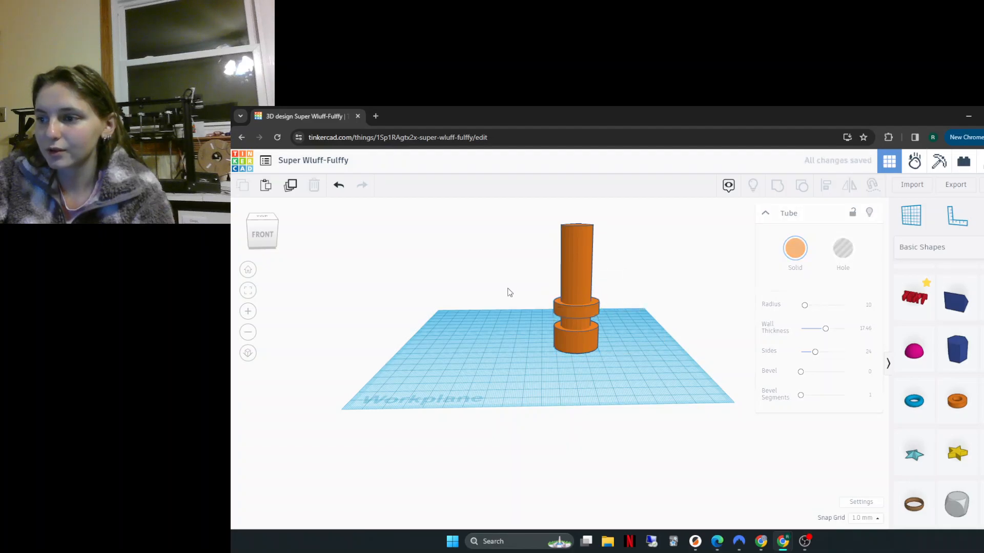
# Step: Duplicate the thin ring three times, stacking the copies up the cylinder at intervals of about 18 mm
pyautogui.click(553, 312)
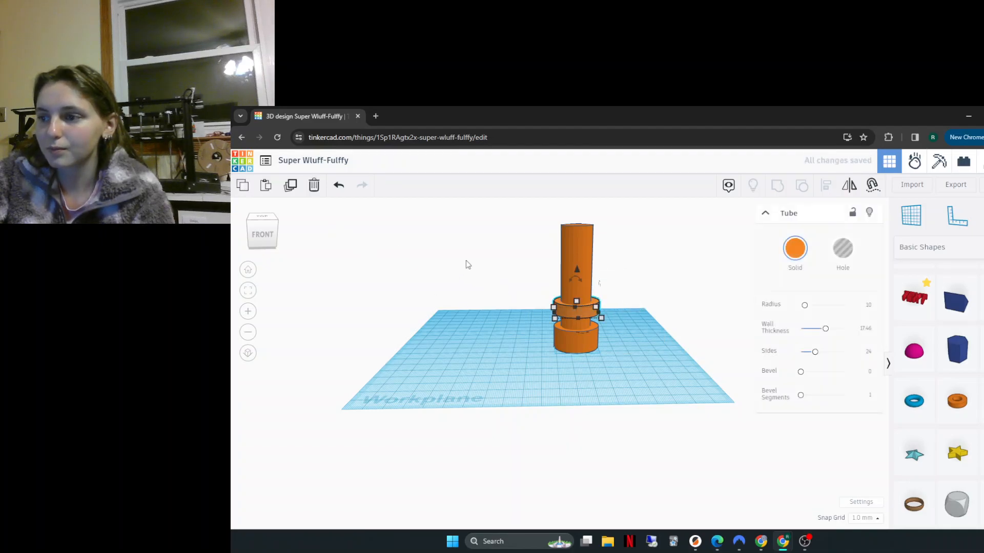
pyautogui.click(290, 185)
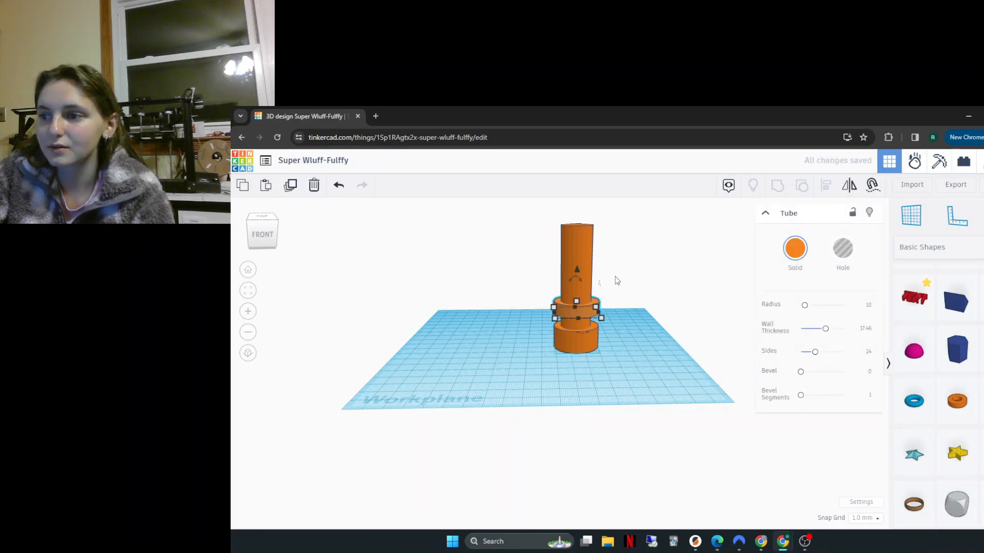
pyautogui.moveTo(579, 269); pyautogui.dragTo(575, 242)
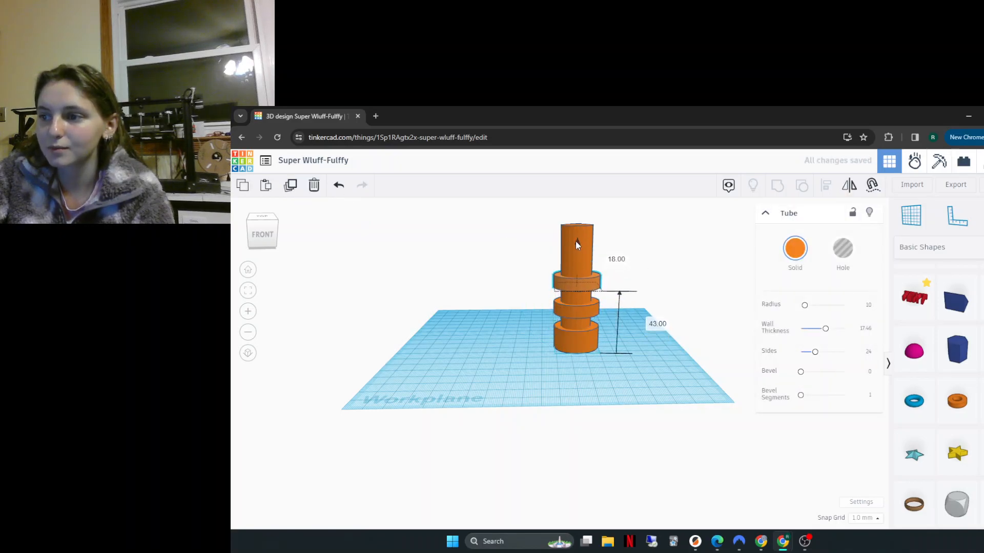
pyautogui.click(282, 189)
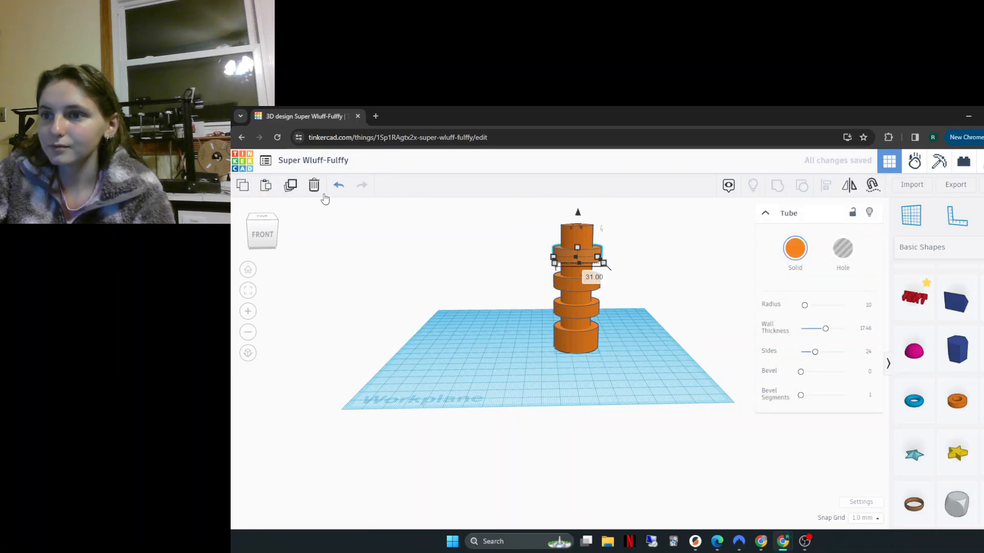
pyautogui.click(290, 186)
pyautogui.click(514, 283)
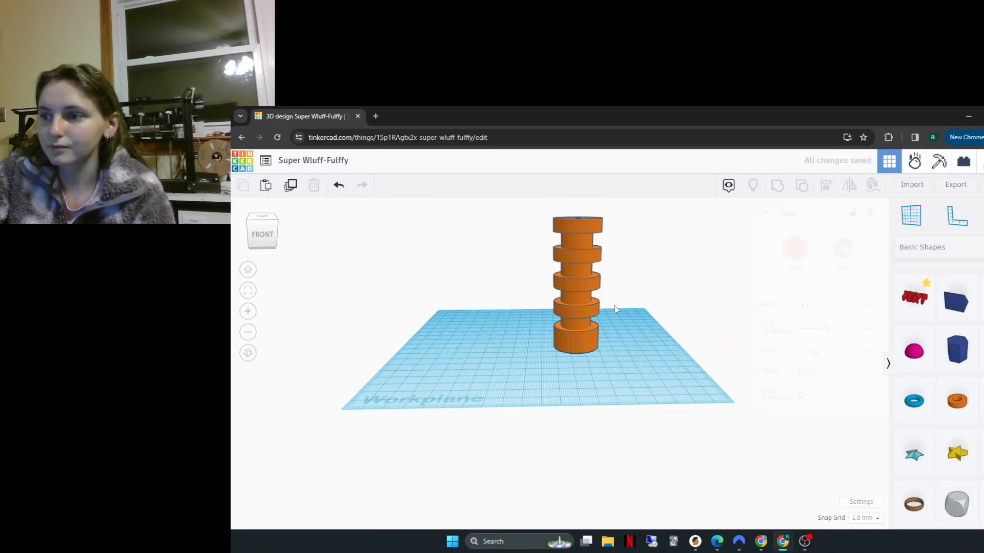
# Step: Select the cylinder and all five rings and group them into one leg
pyautogui.moveTo(674, 333); pyautogui.dragTo(655, 316, button='right')
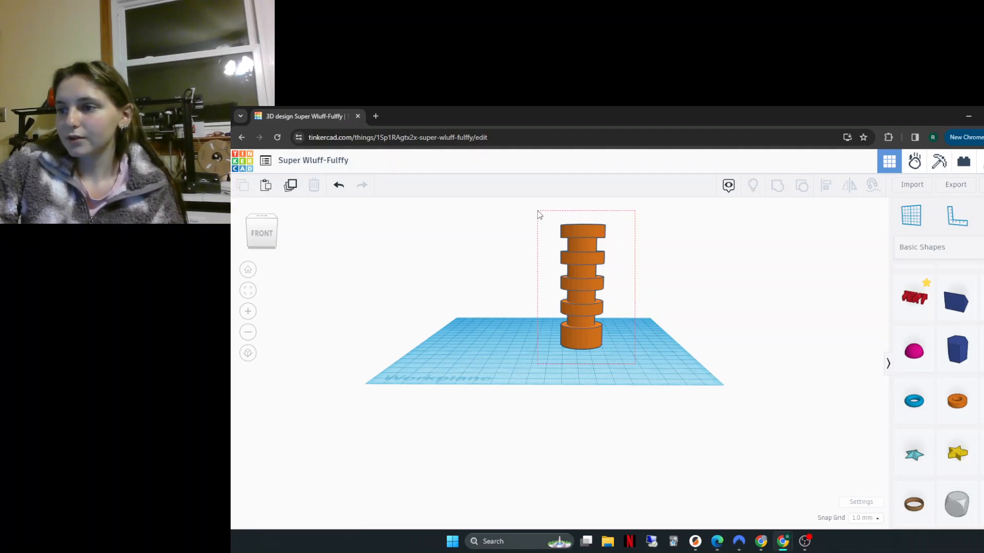
pyautogui.moveTo(539, 214); pyautogui.dragTo(539, 214)
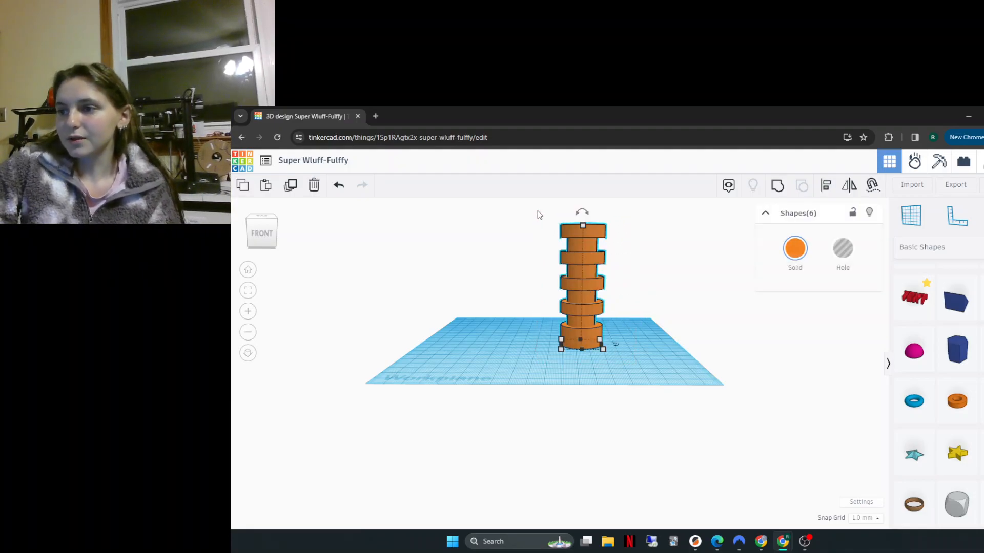
pyautogui.click(774, 197)
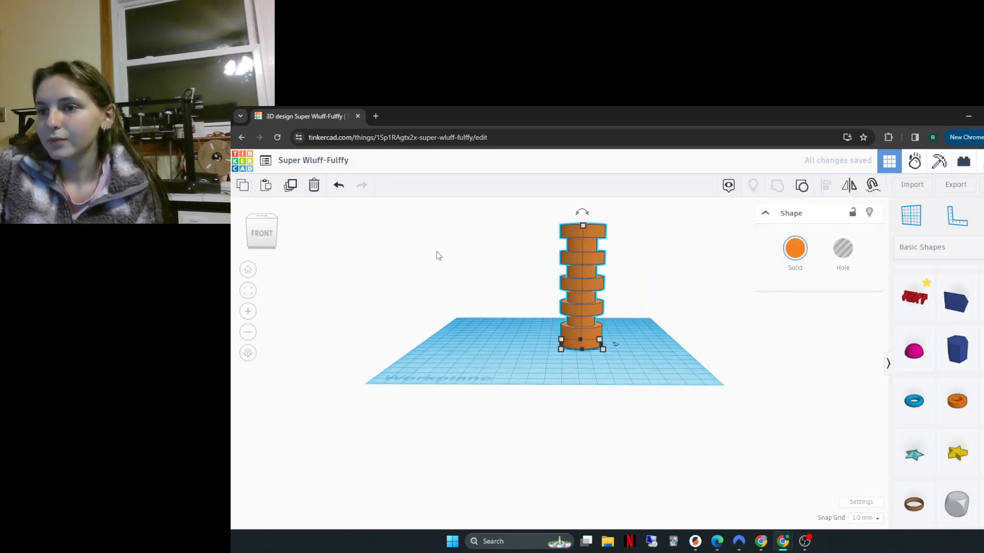
# Step: Duplicate the grouped leg and move the copy beside the original to make a pair
pyautogui.click(302, 196)
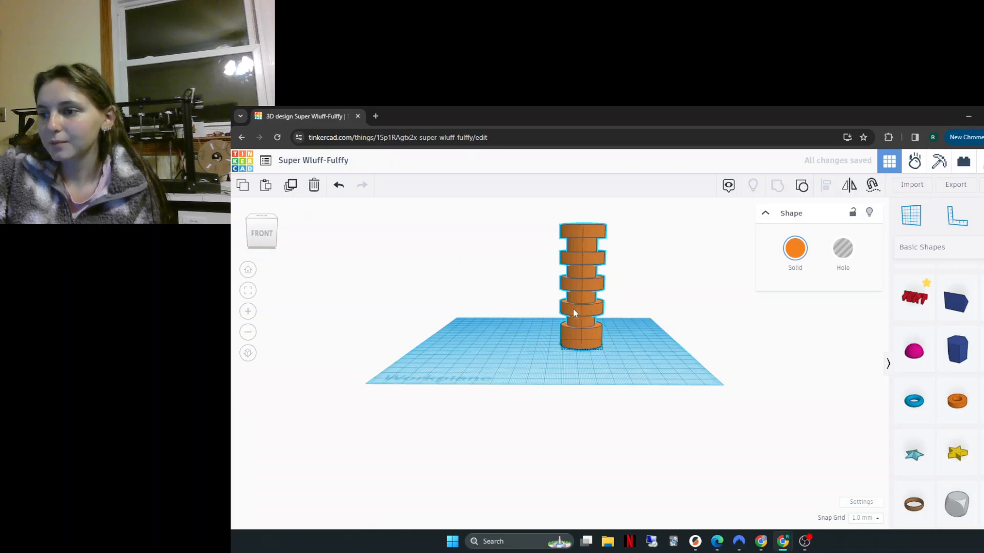
pyautogui.moveTo(573, 308); pyautogui.dragTo(529, 312)
pyautogui.click(675, 336)
pyautogui.moveTo(674, 336)
pyautogui.mouseDown(button='right')
pyautogui.moveTo(616, 365)
pyautogui.moveTo(501, 377)
pyautogui.moveTo(576, 374)
pyautogui.moveTo(685, 339)
pyautogui.mouseUp(button='right')
pyautogui.moveTo(465, 280); pyautogui.dragTo(610, 355, button='right')
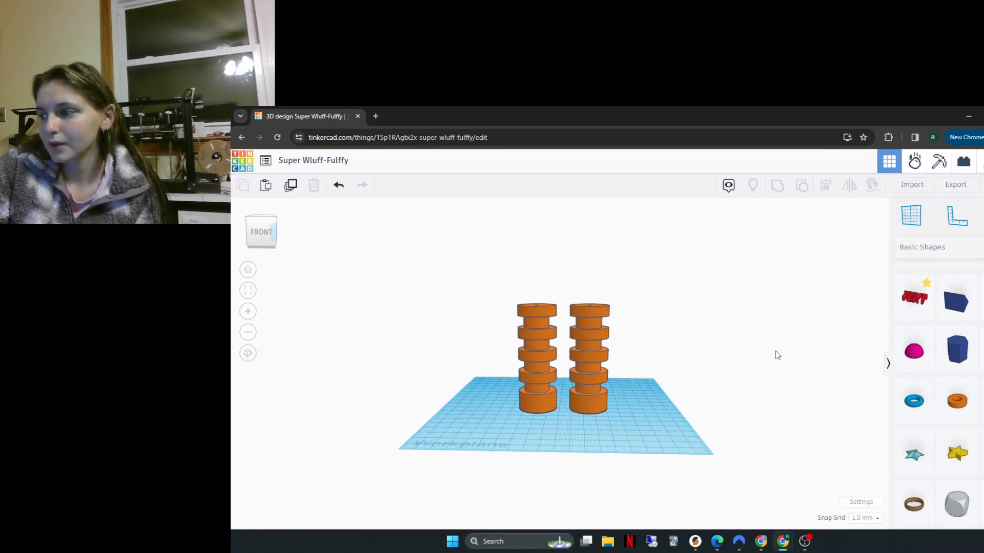
# Step: Place a box on top of the legs and stretch it to about 77 mm wide and 60 mm deep
pyautogui.scroll(3, 946, 335)
pyautogui.click(982, 294)
pyautogui.moveTo(741, 364); pyautogui.dragTo(739, 428, button='right')
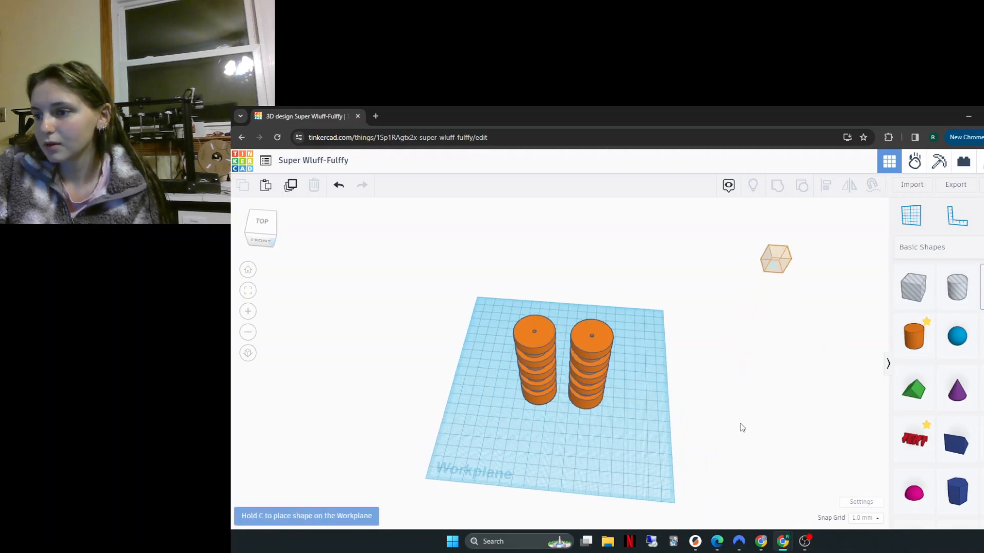
pyautogui.click(592, 346)
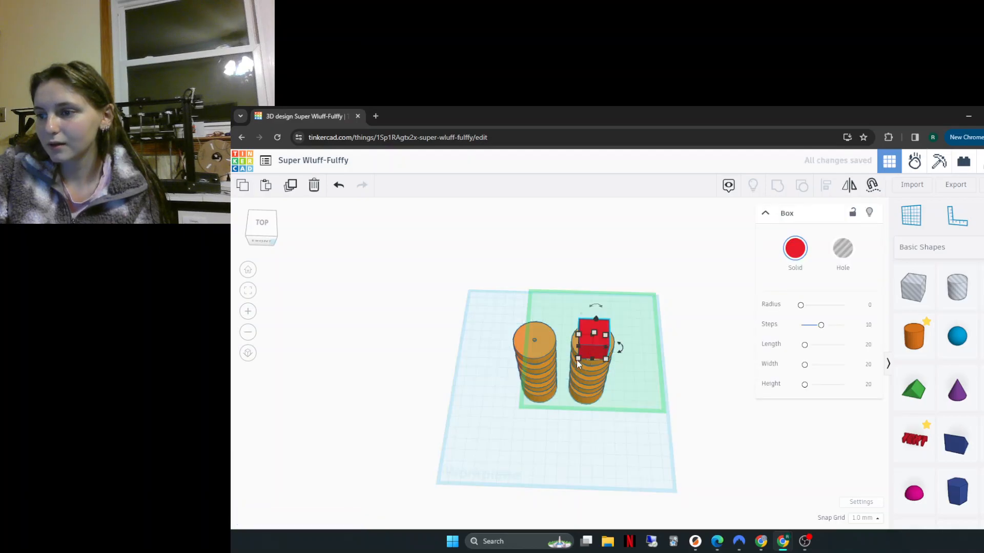
pyautogui.moveTo(577, 347); pyautogui.dragTo(506, 340)
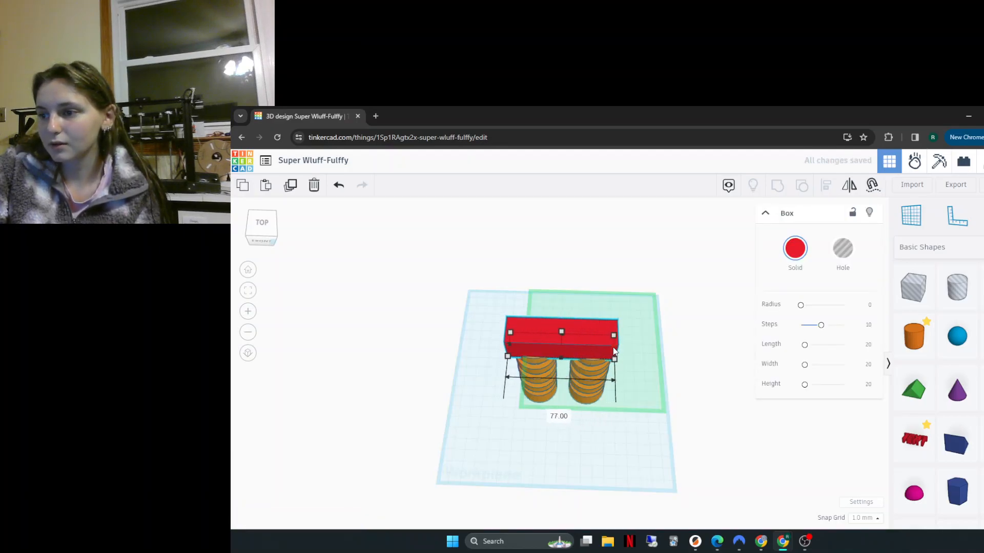
pyautogui.moveTo(672, 358); pyautogui.dragTo(486, 360, button='right')
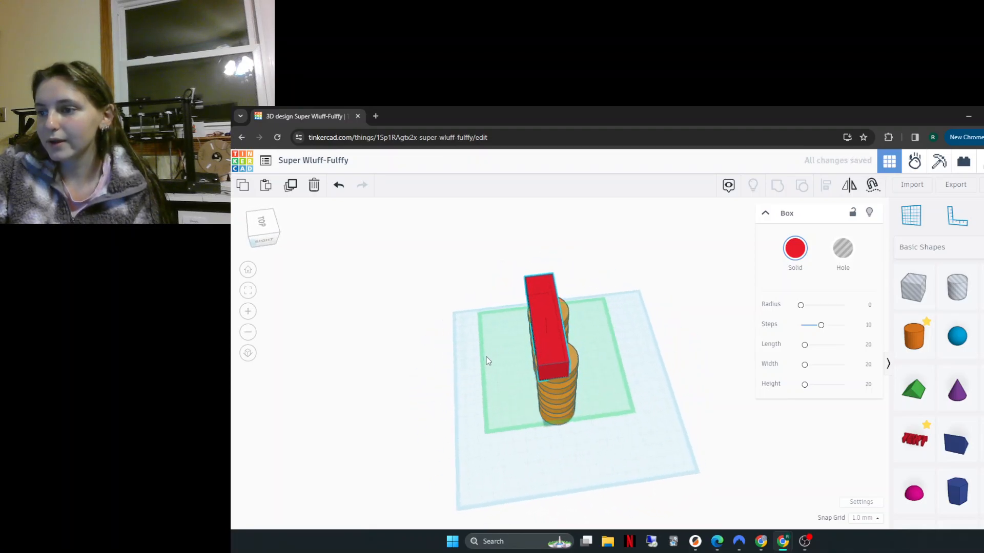
pyautogui.moveTo(561, 334); pyautogui.dragTo(598, 334)
pyautogui.moveTo(530, 332); pyautogui.dragTo(516, 336)
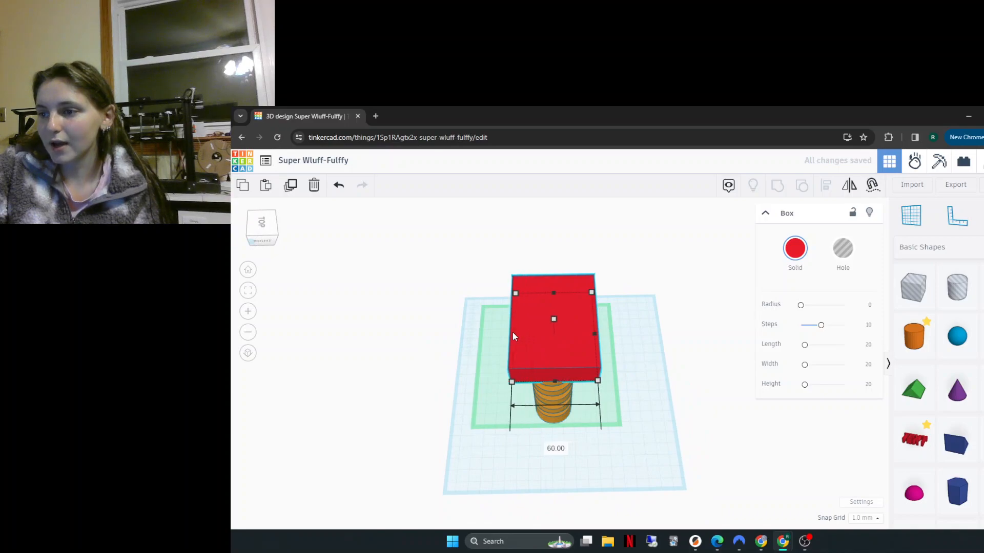
# Step: Increase the height of the red box above the legs to form a tall body
pyautogui.moveTo(647, 352); pyautogui.dragTo(674, 300, button='right')
pyautogui.click(559, 279)
pyautogui.moveTo(558, 279); pyautogui.dragTo(572, 217)
pyautogui.moveTo(666, 271); pyautogui.dragTo(656, 340, button='middle')
pyautogui.scroll(-1, 657, 340)
pyautogui.scroll(-2, 661, 342)
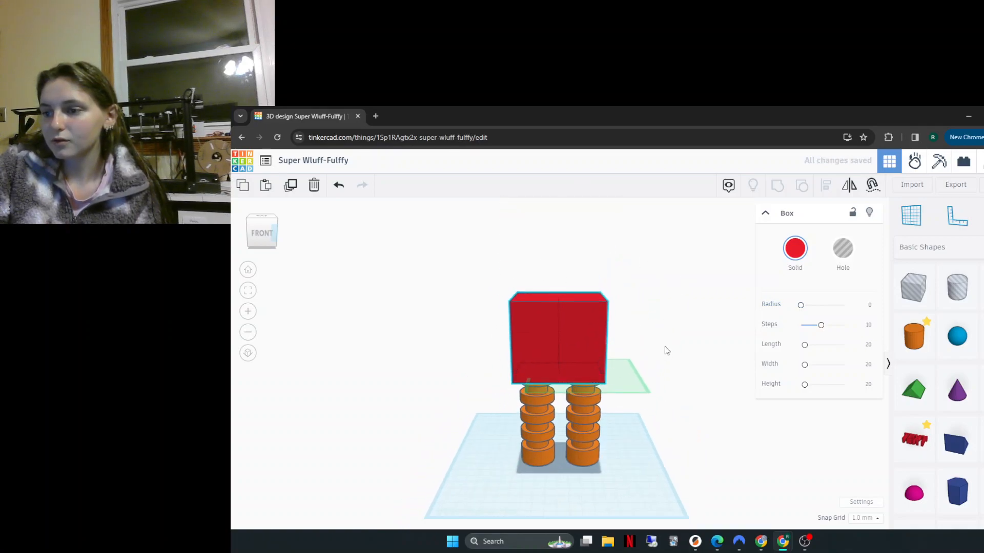
pyautogui.moveTo(561, 288); pyautogui.dragTo(564, 266)
pyautogui.click(665, 314)
# Step: Set the Steps value of the red body box to 8
pyautogui.moveTo(679, 343); pyautogui.dragTo(643, 358, button='right')
pyautogui.click(554, 325)
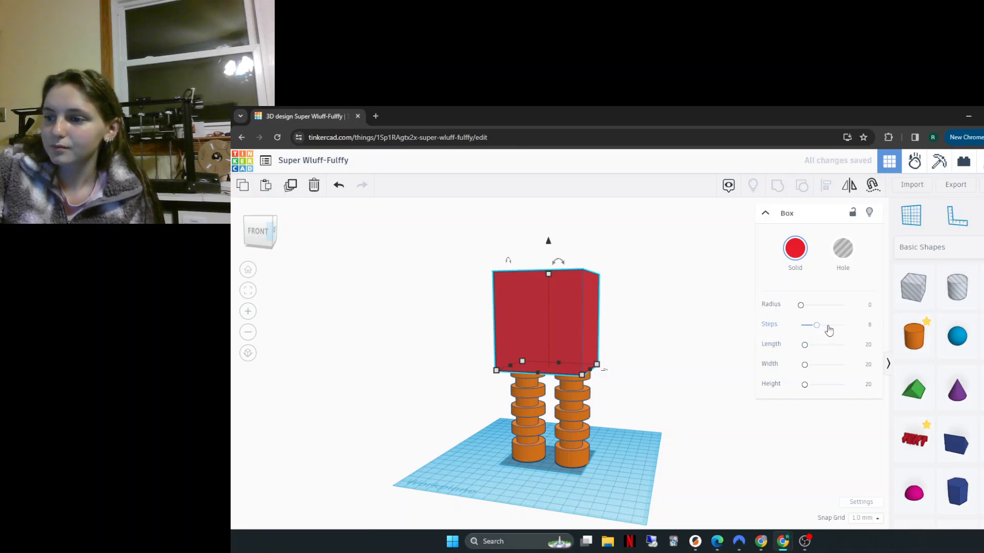
pyautogui.click(716, 338)
pyautogui.click(555, 334)
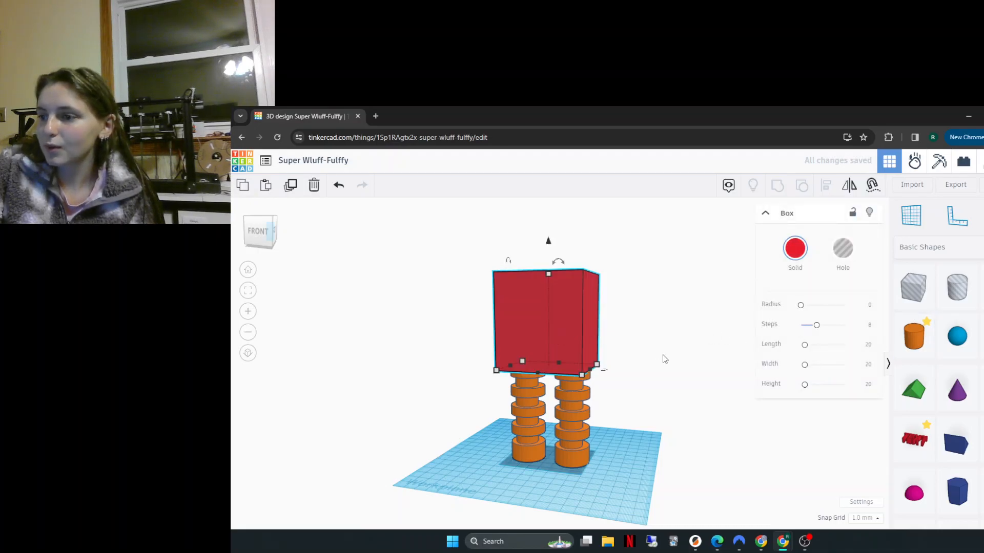
pyautogui.click(695, 360)
# Step: Place a second box on the body's front face, enlarge it proportionally and centre it as a chest panel
pyautogui.moveTo(696, 359); pyautogui.dragTo(731, 366, button='right')
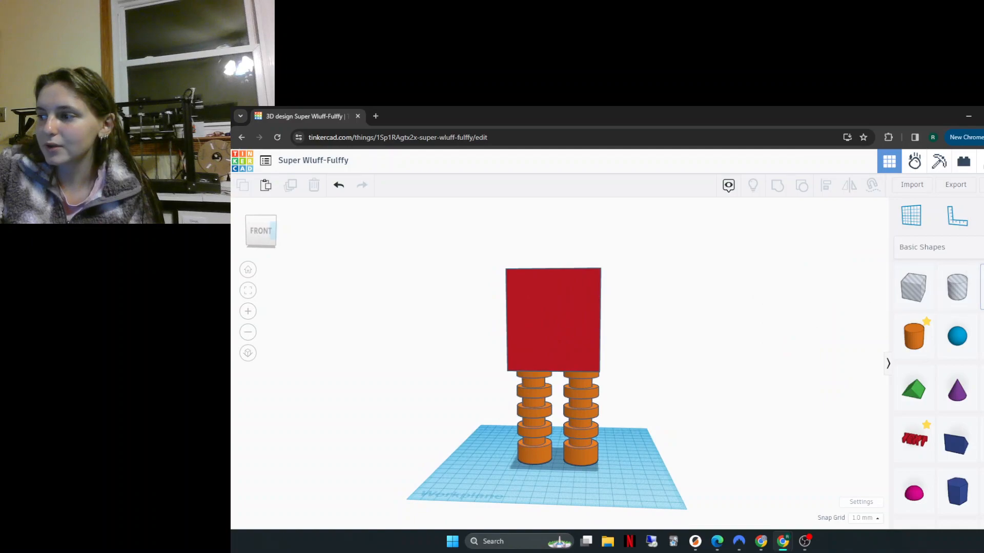
pyautogui.moveTo(982, 287); pyautogui.dragTo(558, 324)
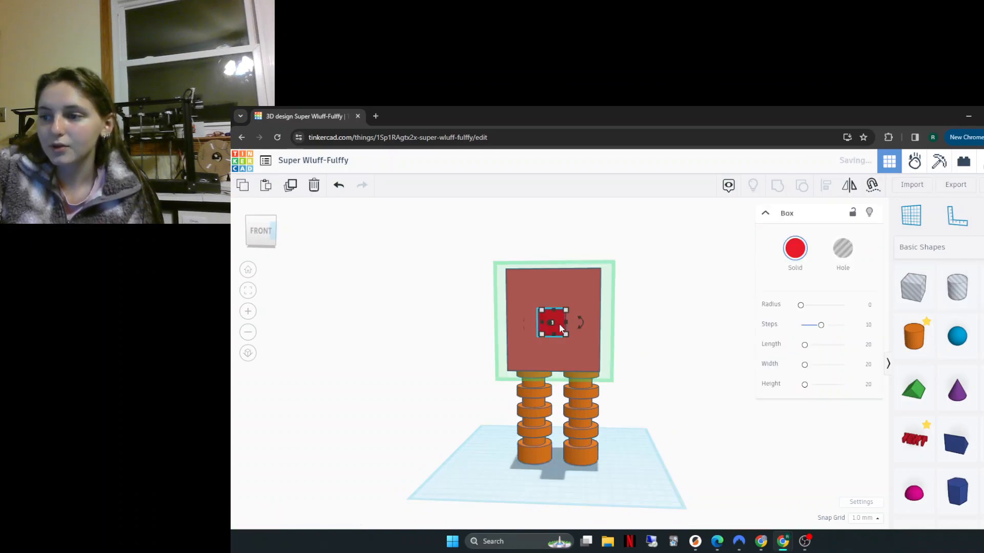
pyautogui.moveTo(566, 333)
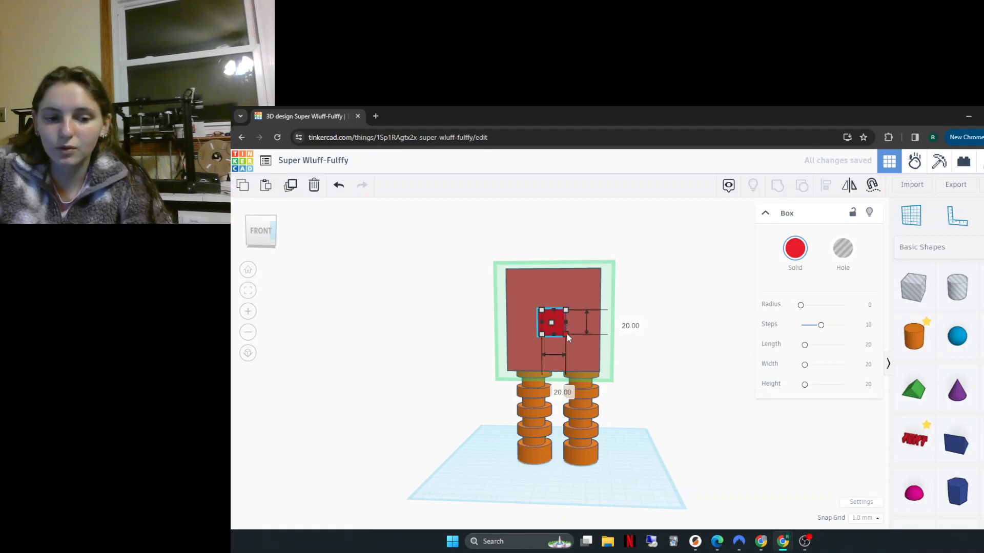
pyautogui.moveTo(567, 333)
pyautogui.keyDown('shift'); pyautogui.mouseDown()
pyautogui.moveTo(606, 377)
pyautogui.moveTo(571, 319)
pyautogui.mouseUp(); pyautogui.keyUp('shift')
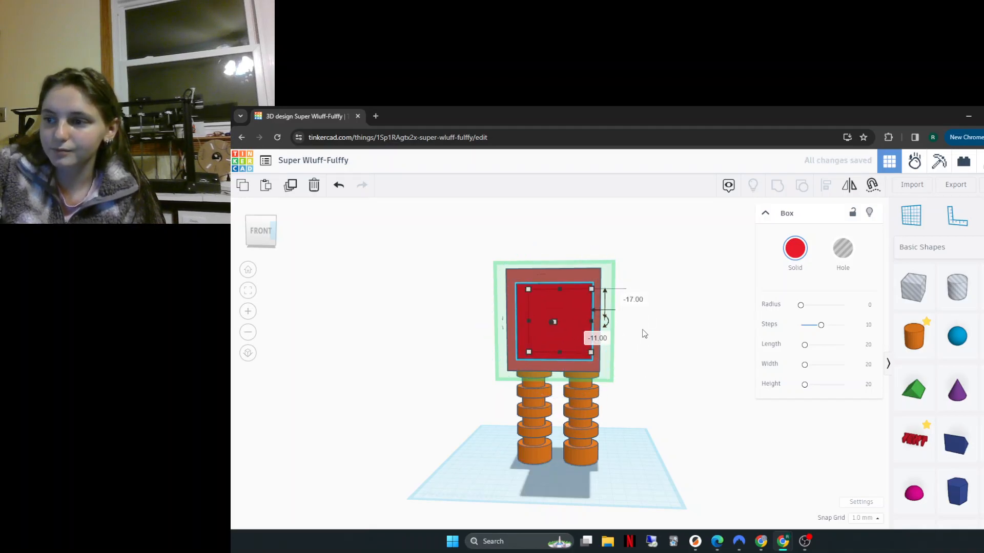
# Step: Move the chest panel box back toward the body and recentre it on the front face
pyautogui.click(666, 338)
pyautogui.moveTo(694, 347); pyautogui.dragTo(568, 362, button='right')
pyautogui.click(465, 332)
pyautogui.moveTo(678, 382); pyautogui.dragTo(511, 385, button='right')
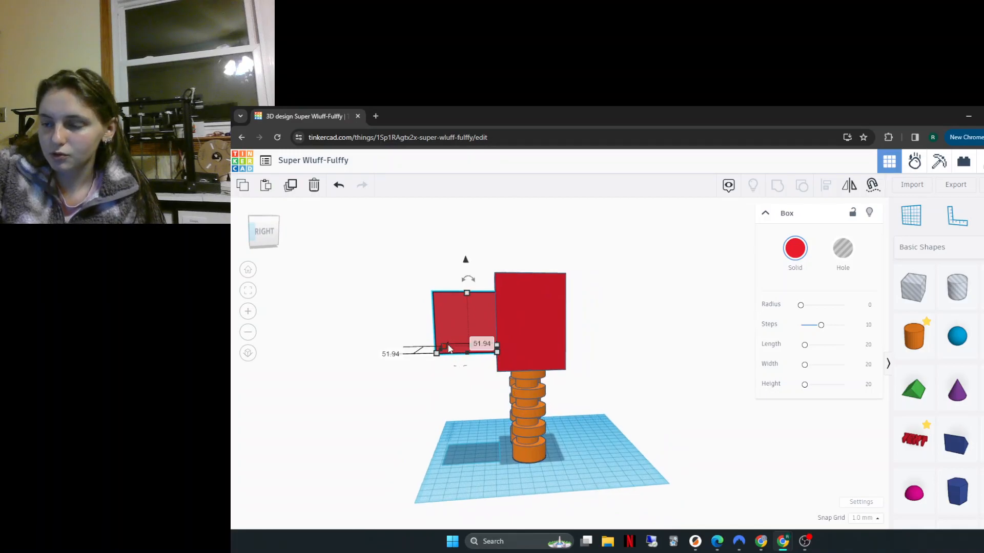
pyautogui.moveTo(455, 323); pyautogui.dragTo(477, 363)
pyautogui.click(424, 372)
pyautogui.moveTo(424, 373); pyautogui.dragTo(615, 370, button='right')
pyautogui.moveTo(575, 343); pyautogui.dragTo(567, 340)
# Step: Push the chest panel deeper into the body so that only a thin slab protrudes from the front
pyautogui.click(683, 349)
pyautogui.moveTo(684, 349); pyautogui.dragTo(496, 347, button='right')
pyautogui.click(489, 345)
pyautogui.moveTo(492, 350); pyautogui.dragTo(504, 352)
pyautogui.click(608, 365)
pyautogui.moveTo(609, 369); pyautogui.dragTo(778, 369, button='right')
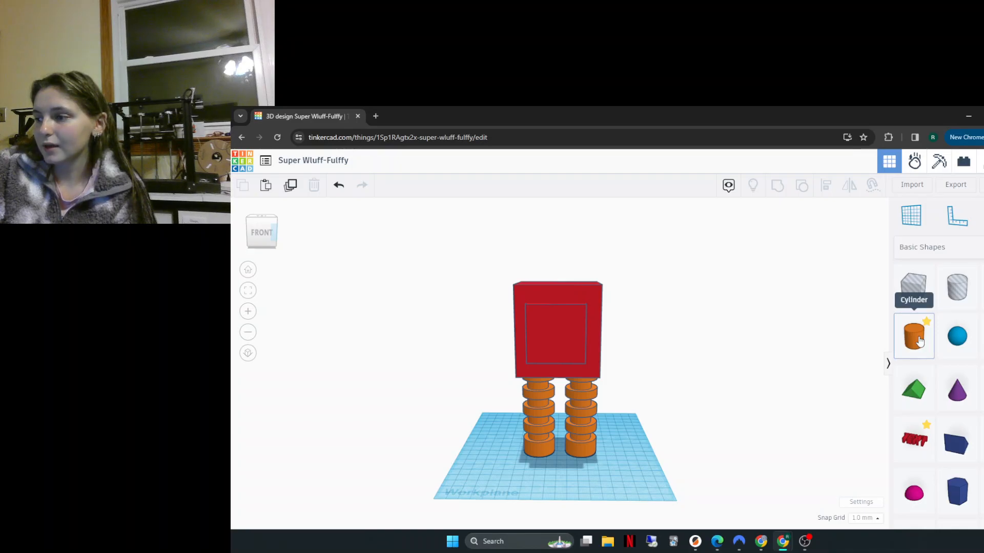
pyautogui.click(920, 342)
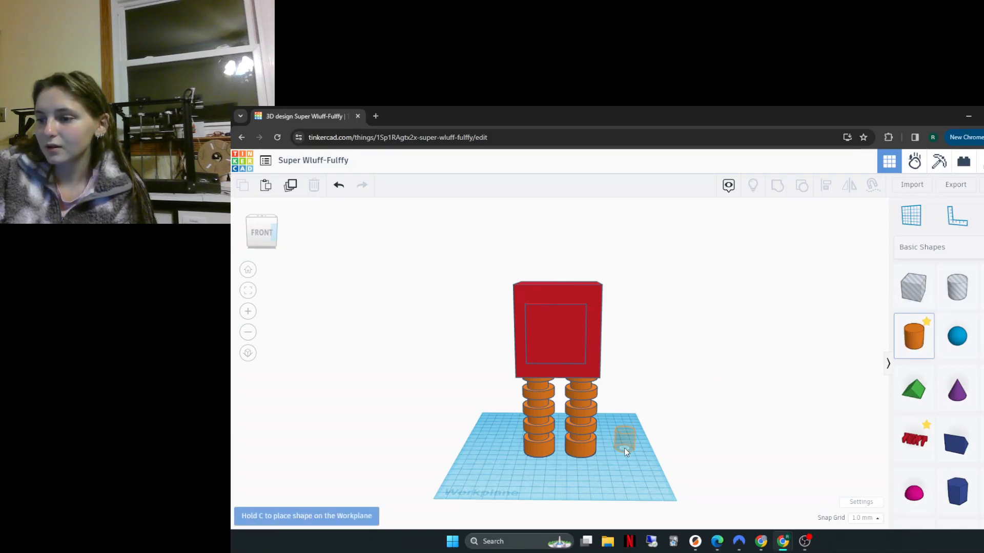
pyautogui.click(624, 448)
pyautogui.moveTo(632, 428); pyautogui.dragTo(669, 424, button='right')
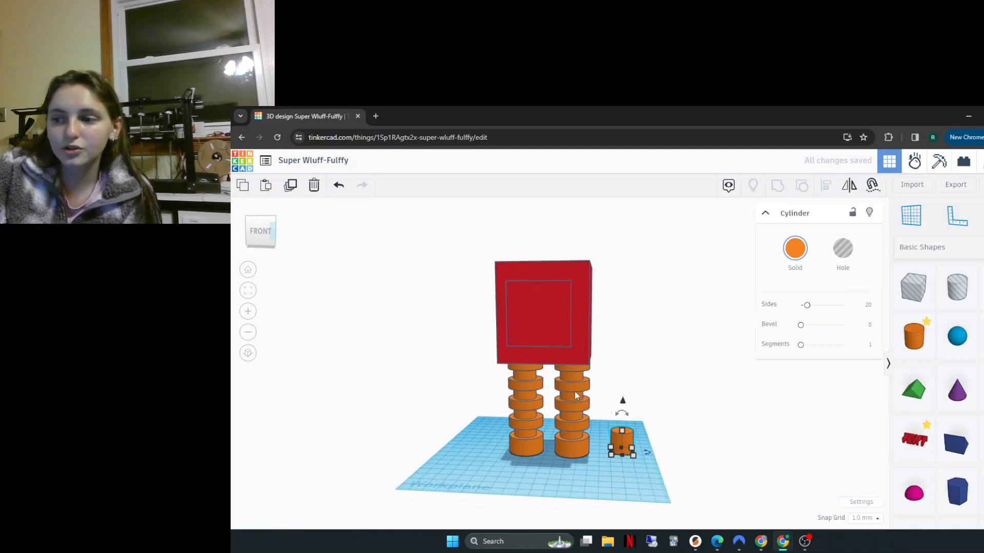
pyautogui.moveTo(622, 431); pyautogui.dragTo(615, 354)
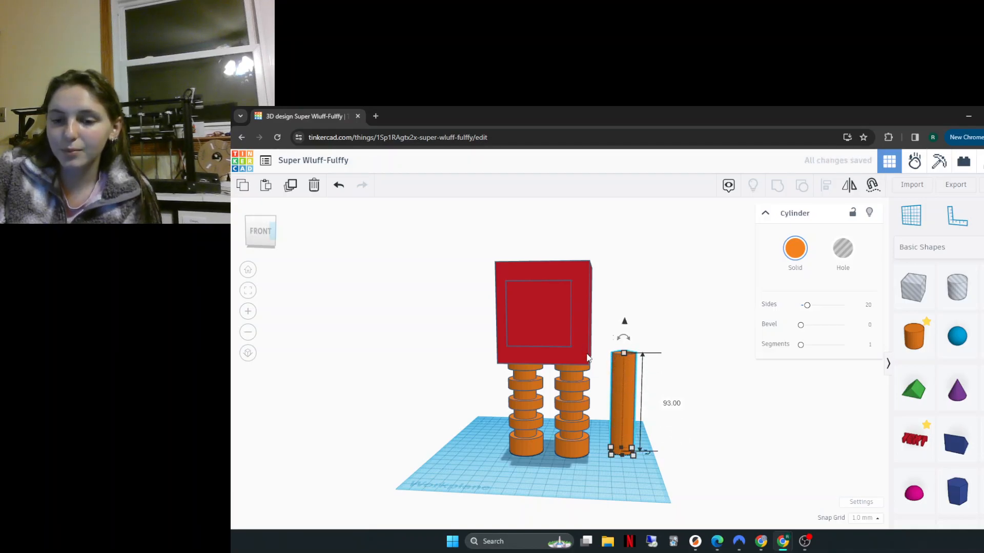
pyautogui.press('Delete')
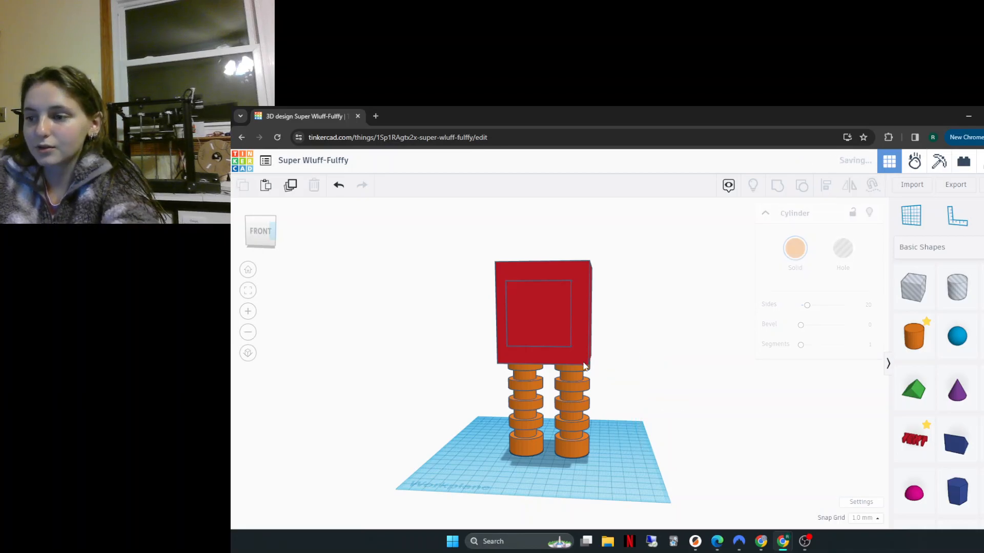
# Step: Duplicate the right-hand ringed leg and place the copy beside the figure
pyautogui.click(570, 392)
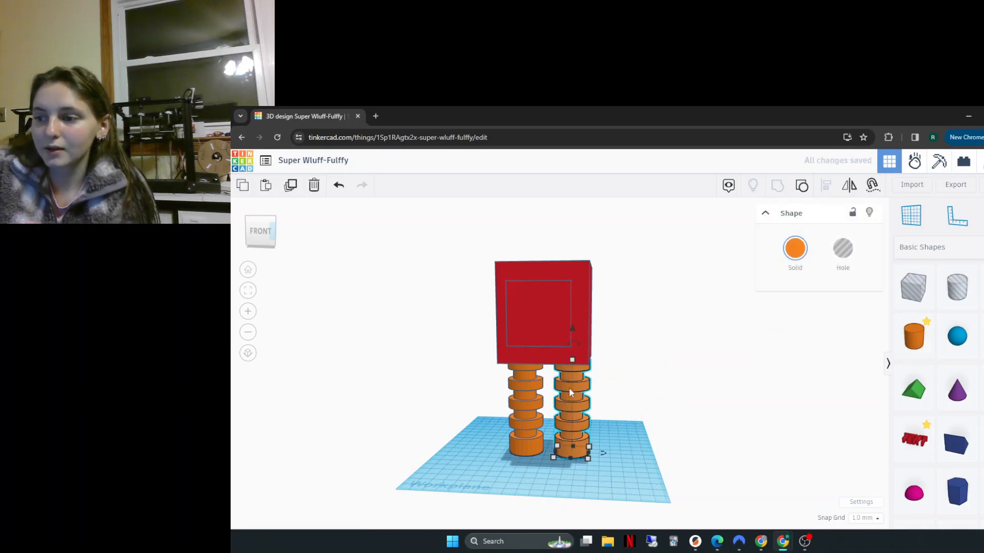
pyautogui.click(291, 186)
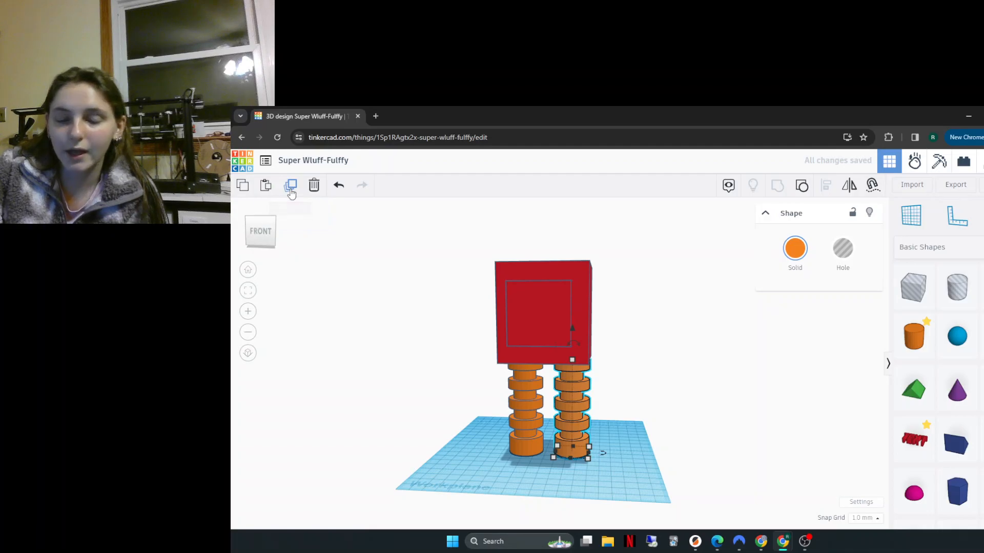
pyautogui.moveTo(590, 408); pyautogui.dragTo(622, 405)
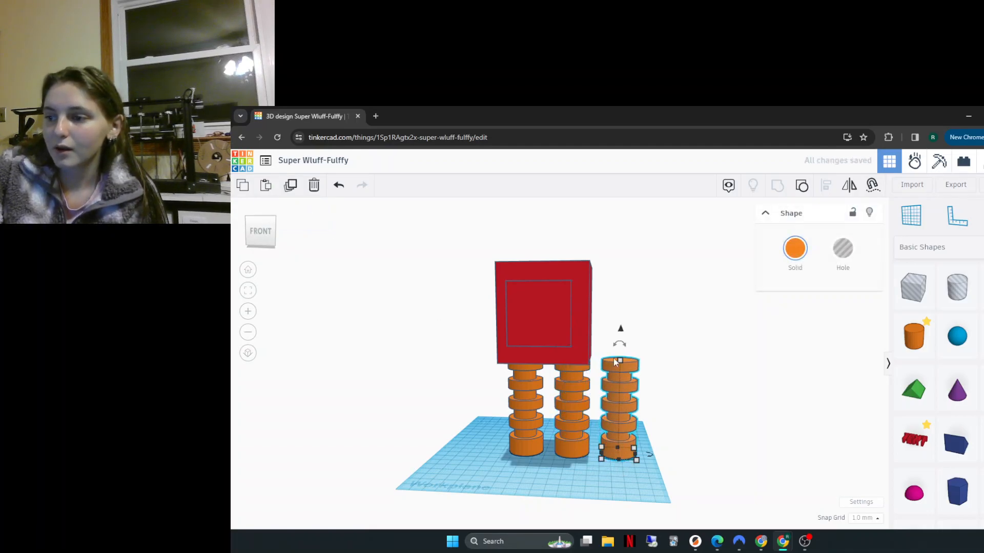
# Step: Raise the copied leg, tilt it outward and set it against the body's side as an arm, centred in depth
pyautogui.moveTo(621, 329); pyautogui.dragTo(580, 303)
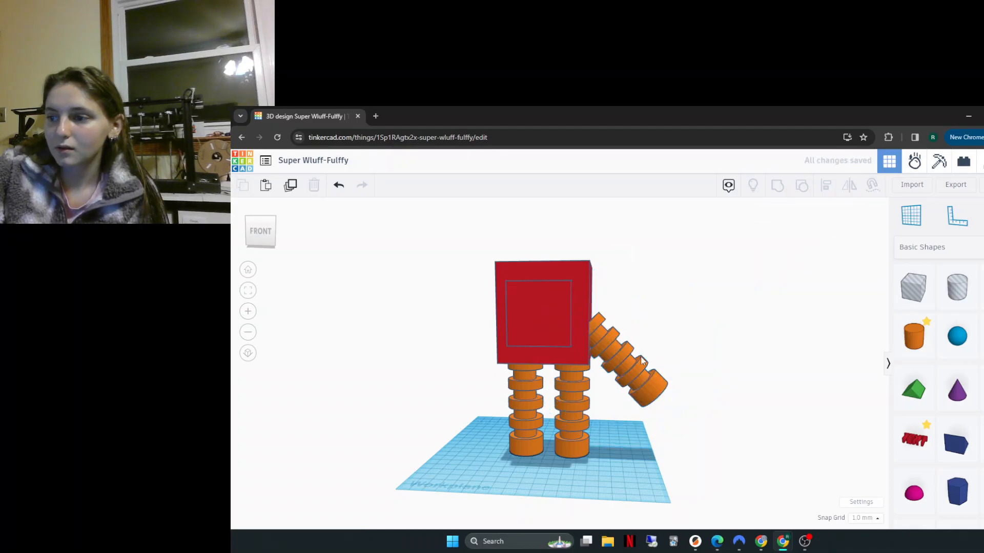
pyautogui.moveTo(623, 355); pyautogui.dragTo(615, 359)
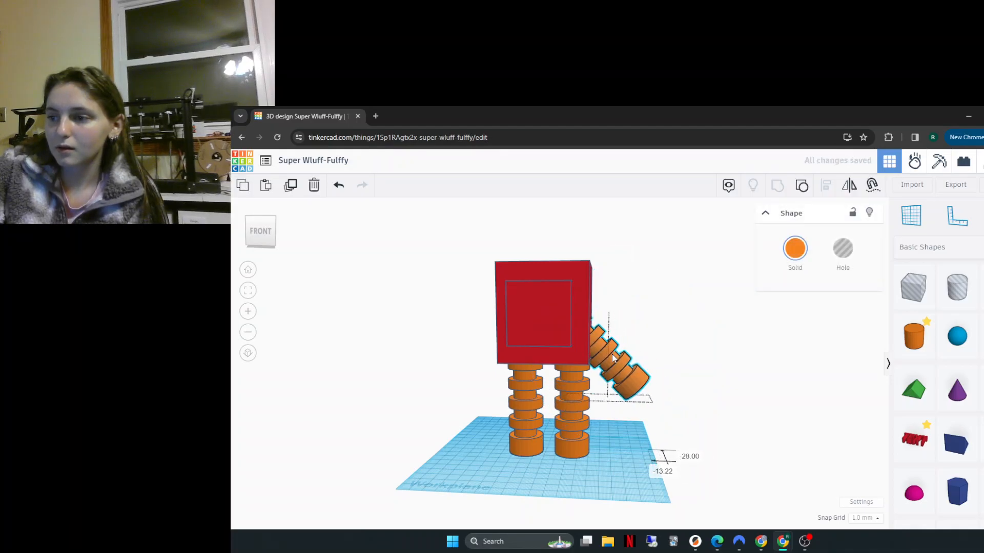
pyautogui.moveTo(665, 378); pyautogui.dragTo(540, 393, button='right')
pyautogui.moveTo(550, 364); pyautogui.dragTo(525, 368)
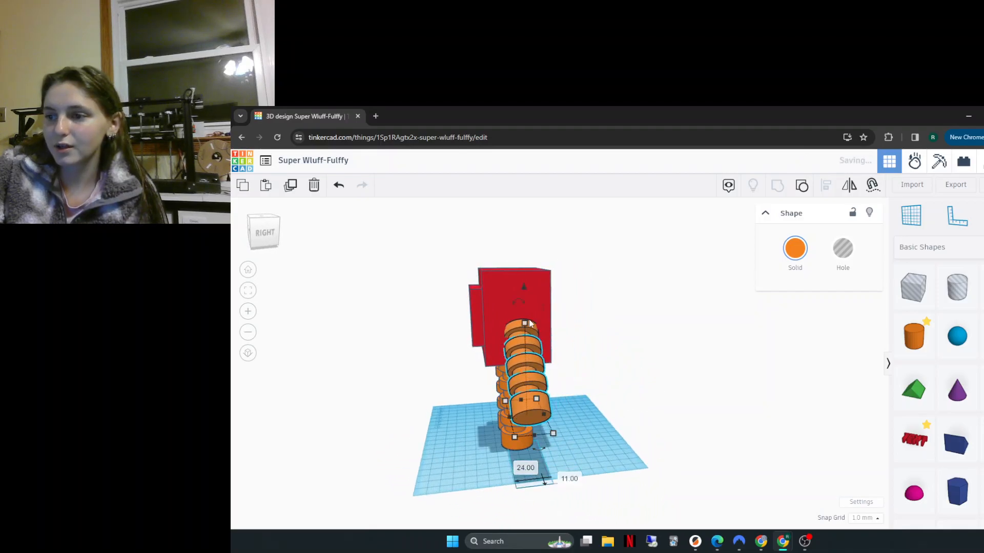
# Step: Undo the accidental move of the body box and raise the tilted arm higher on the body's side
pyautogui.moveTo(520, 281)
pyautogui.mouseDown()
pyautogui.moveTo(520, 272)
pyautogui.moveTo(514, 279)
pyautogui.mouseUp()
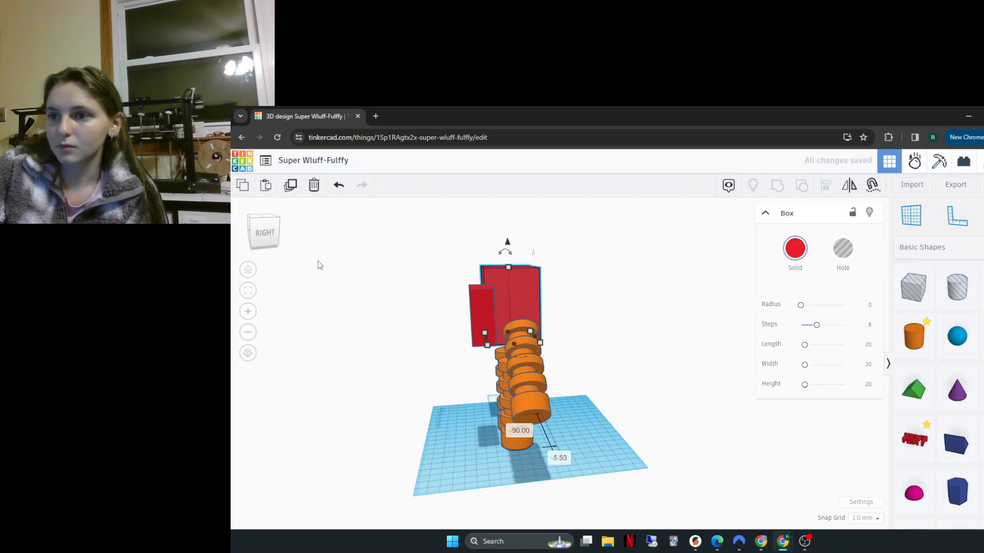
pyautogui.click(339, 185)
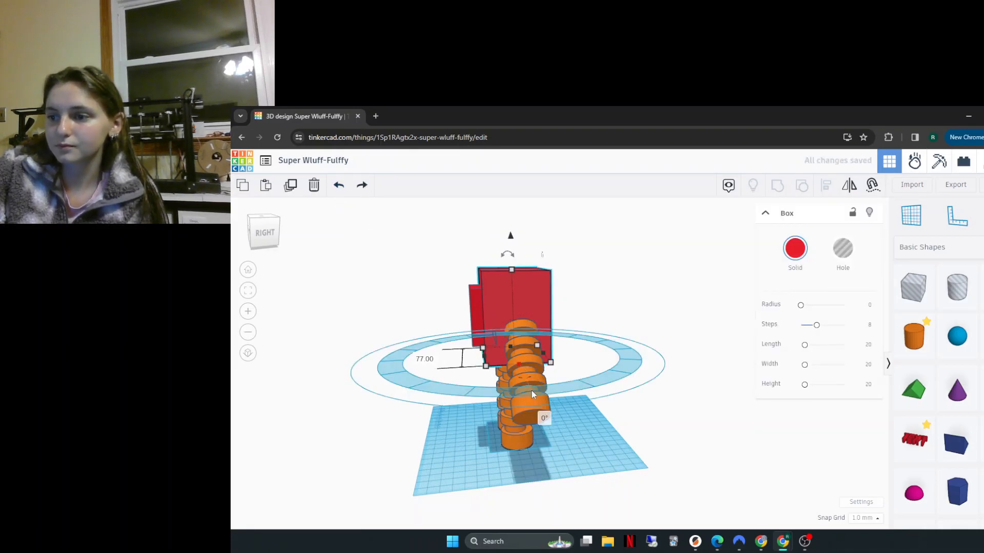
pyautogui.click(527, 339)
pyautogui.moveTo(527, 290); pyautogui.dragTo(527, 267)
pyautogui.moveTo(616, 313); pyautogui.dragTo(782, 310, button='right')
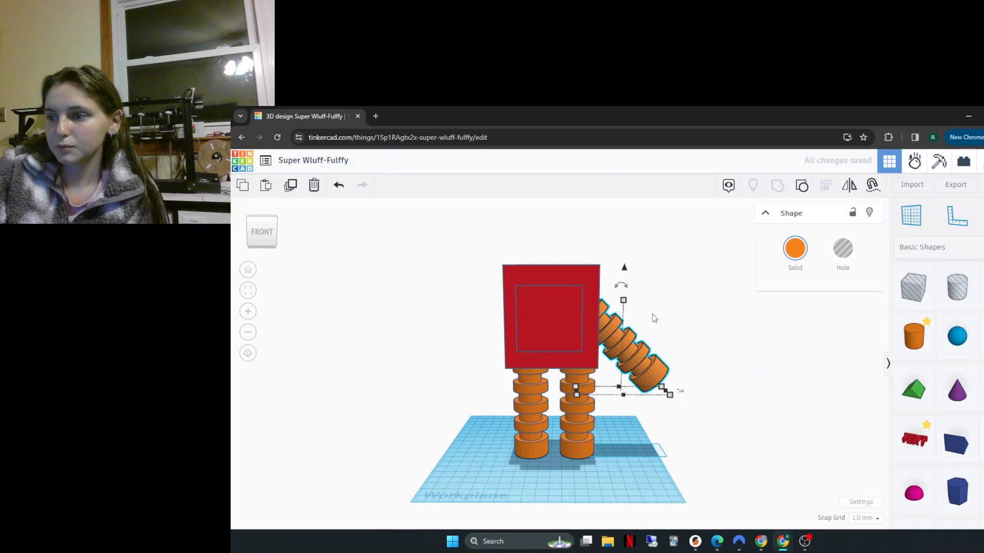
pyautogui.scroll(-2, 661, 316)
pyautogui.click(724, 327)
# Step: Duplicate the arm, mirror the copy sideways and attach it to the opposite side of the body
pyautogui.click(621, 342)
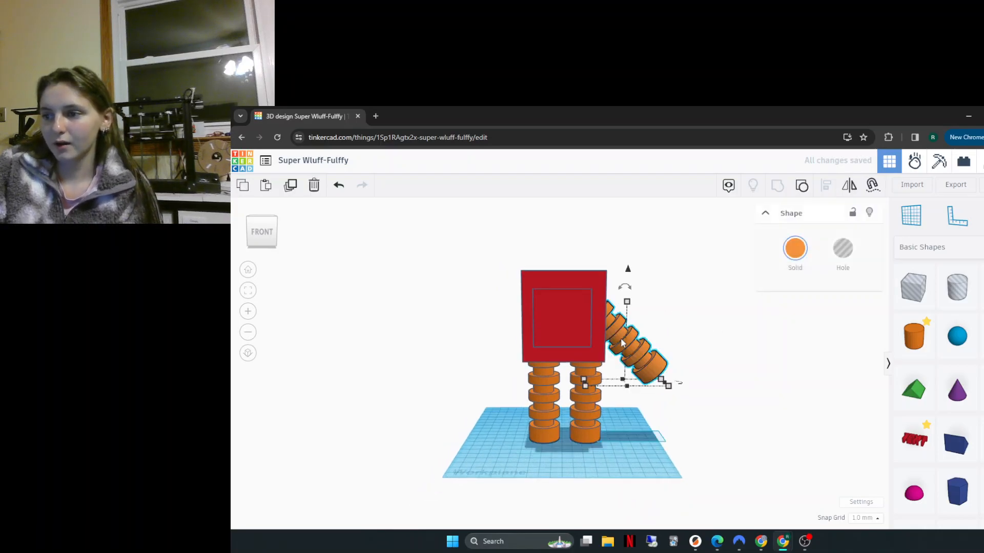
pyautogui.click(291, 185)
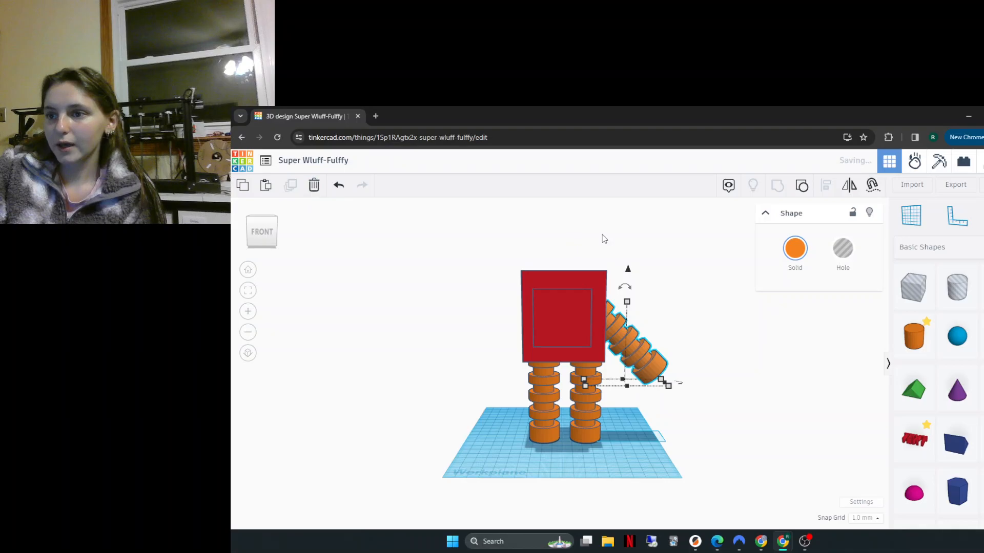
pyautogui.click(848, 186)
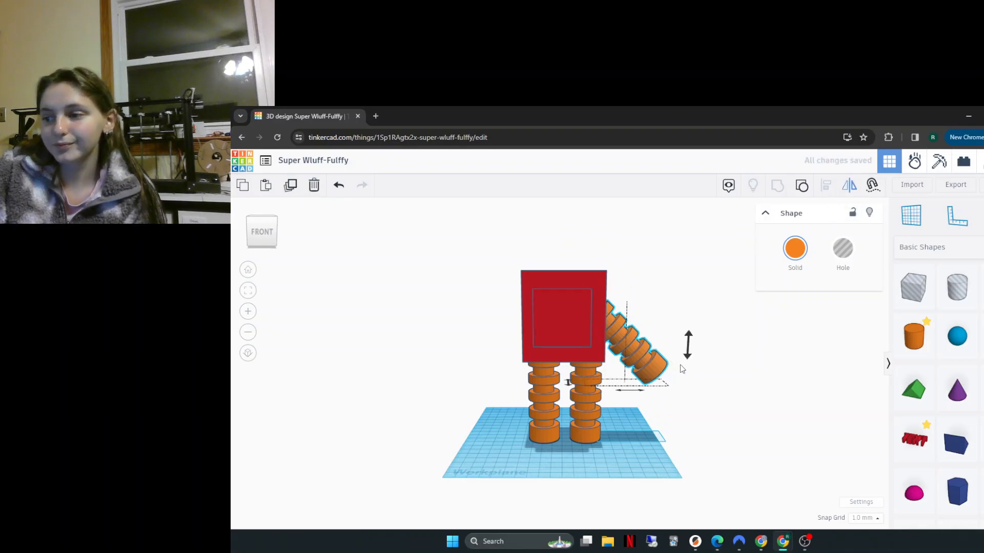
pyautogui.click(639, 394)
pyautogui.moveTo(616, 380); pyautogui.dragTo(500, 375)
pyautogui.moveTo(734, 399); pyautogui.dragTo(678, 408, button='right')
pyautogui.click(731, 389)
# Step: Place a small box at the centre of the body's top face as a neck
pyautogui.click(598, 349)
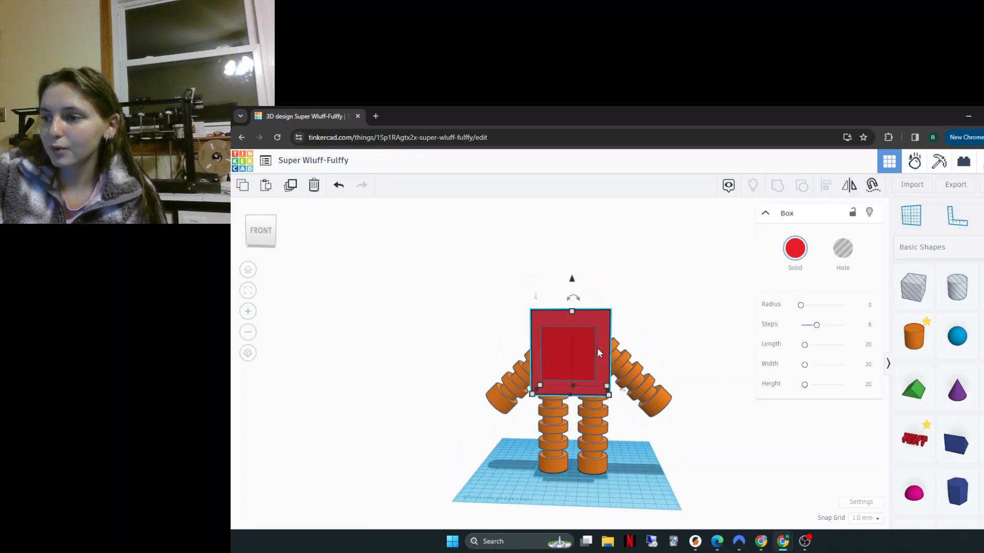
pyautogui.click(697, 272)
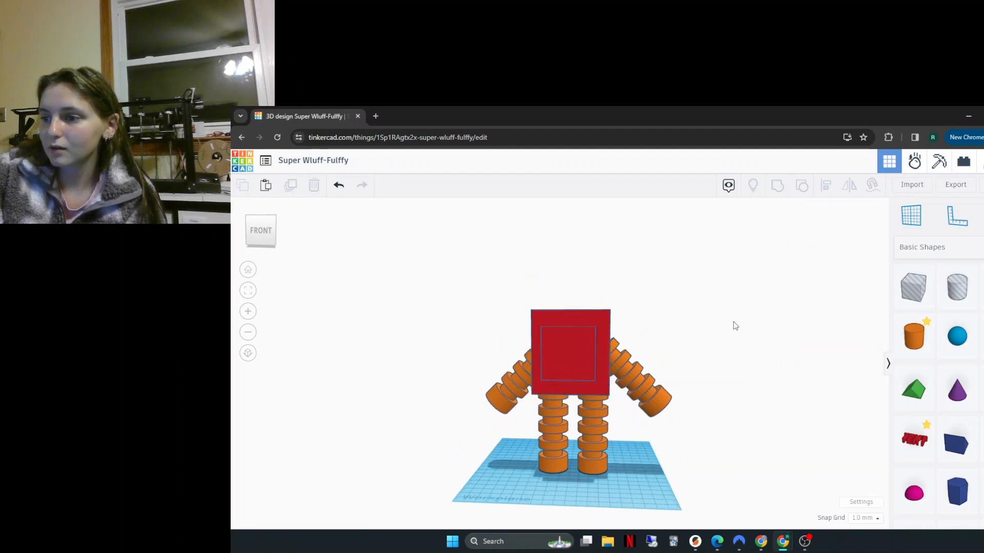
pyautogui.moveTo(692, 318); pyautogui.dragTo(759, 353, button='right')
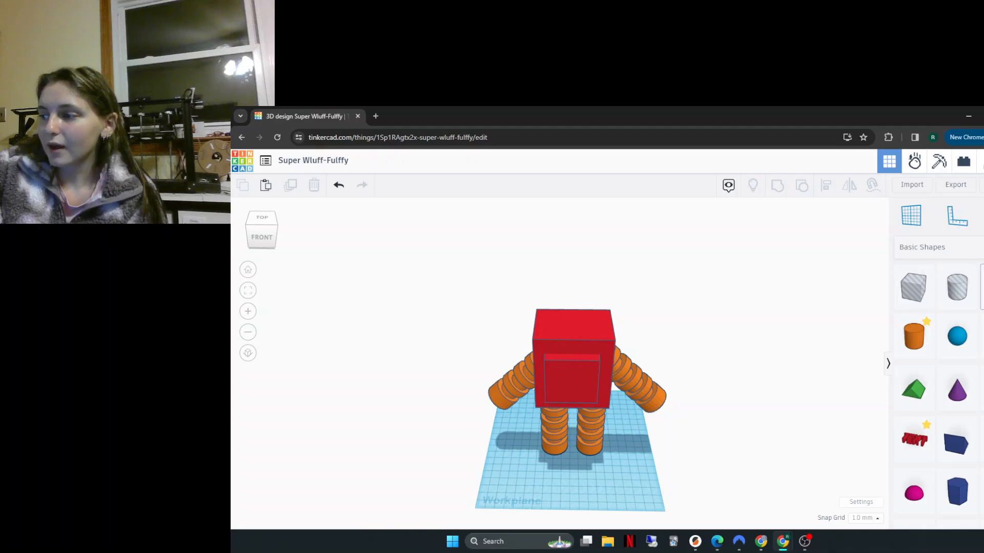
pyautogui.moveTo(914, 286); pyautogui.dragTo(577, 312)
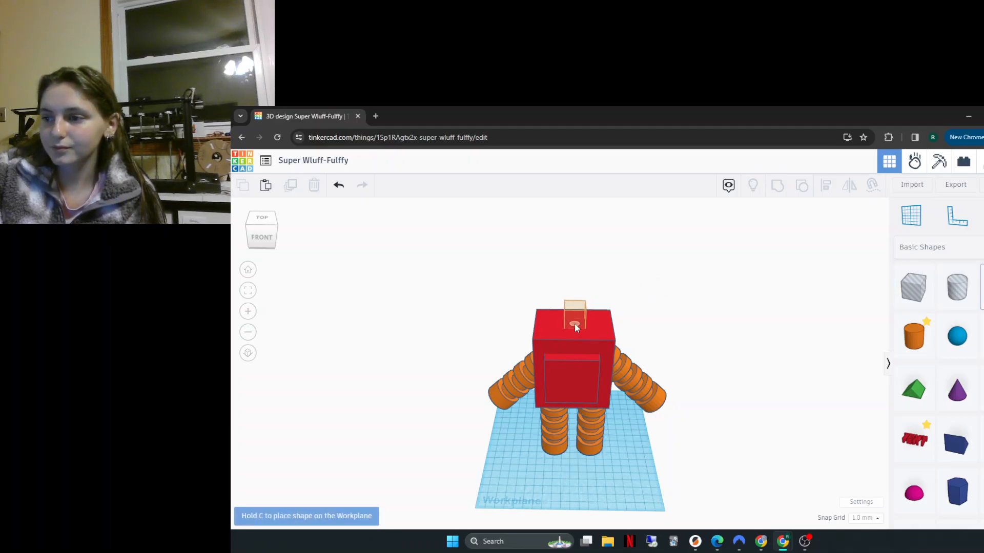
pyautogui.moveTo(574, 325); pyautogui.dragTo(574, 325)
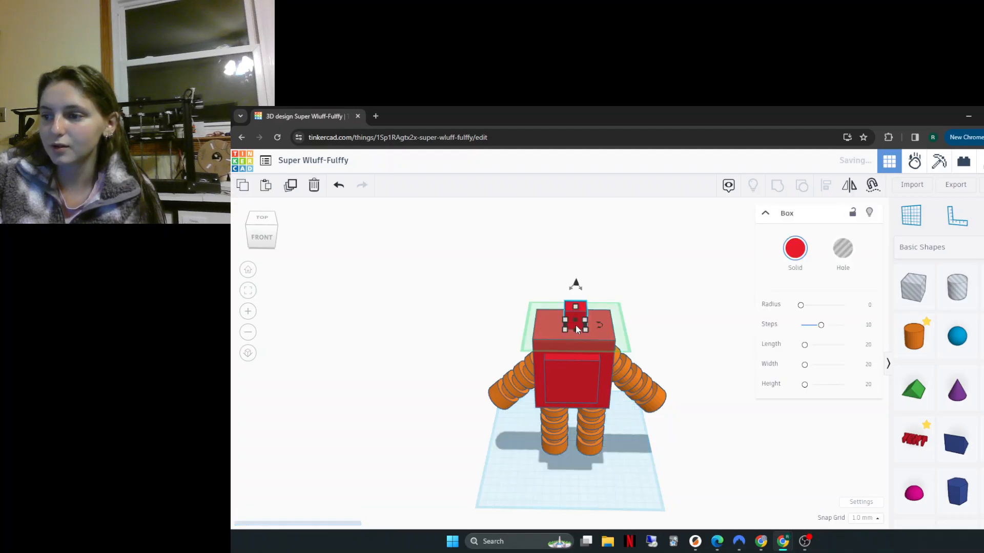
pyautogui.click(661, 336)
# Step: Place another box on top of the neck and enlarge it proportionally to form the head
pyautogui.moveTo(700, 340); pyautogui.dragTo(615, 334, button='right')
pyautogui.moveTo(911, 299); pyautogui.dragTo(572, 317)
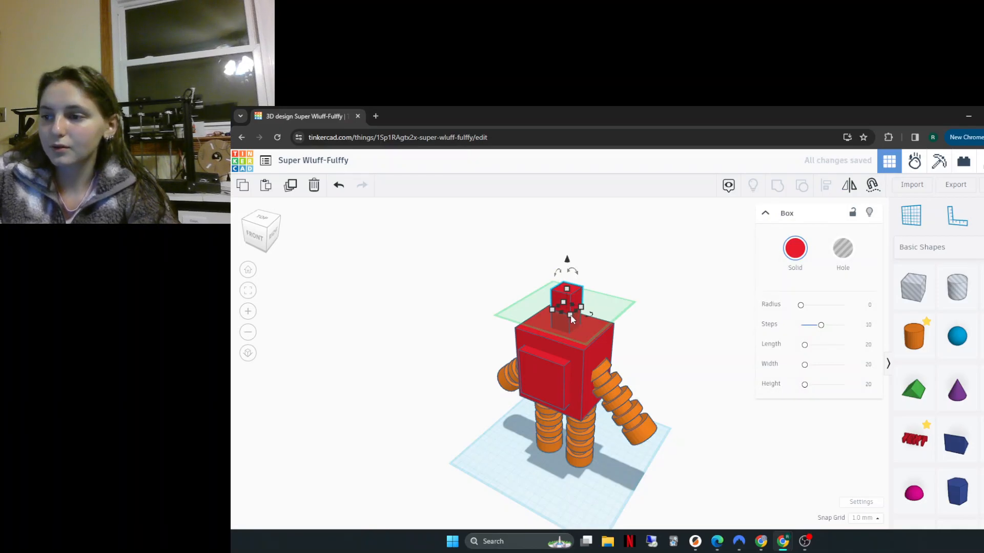
pyautogui.keyDown('shift'); pyautogui.moveTo(572, 318); pyautogui.dragTo(594, 358); pyautogui.keyUp('shift')
pyautogui.click(671, 390)
pyautogui.moveTo(689, 388); pyautogui.dragTo(760, 367, button='right')
pyautogui.click(575, 239)
pyautogui.moveTo(626, 258); pyautogui.dragTo(565, 295)
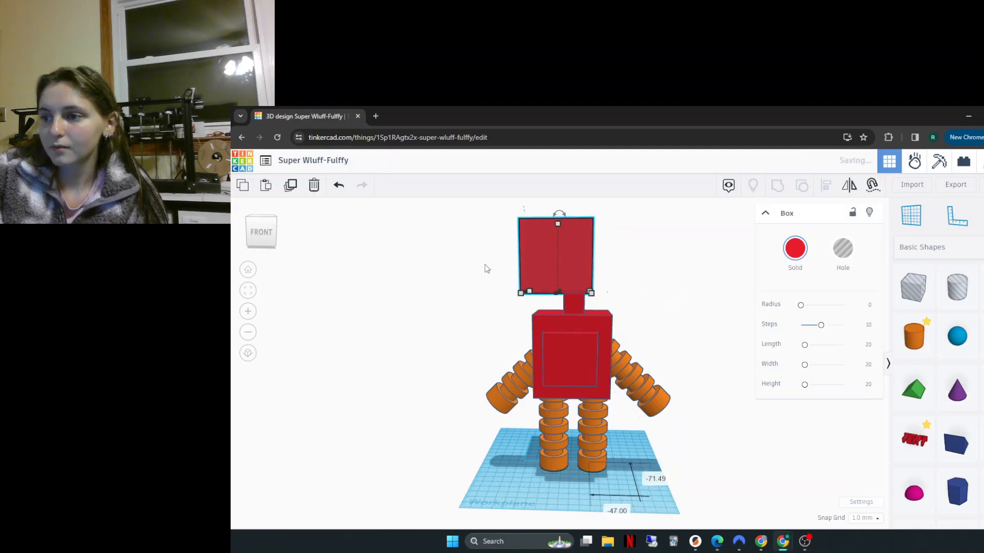
pyautogui.click(338, 185)
pyautogui.moveTo(626, 266); pyautogui.dragTo(609, 253)
pyautogui.click(339, 185)
# Step: Centre the head box over the neck and undo the extra shift that follows
pyautogui.moveTo(668, 304); pyautogui.dragTo(609, 418, button='right')
pyautogui.moveTo(696, 305); pyautogui.dragTo(558, 373)
pyautogui.click(667, 386)
pyautogui.moveTo(668, 386); pyautogui.dragTo(759, 319, button='right')
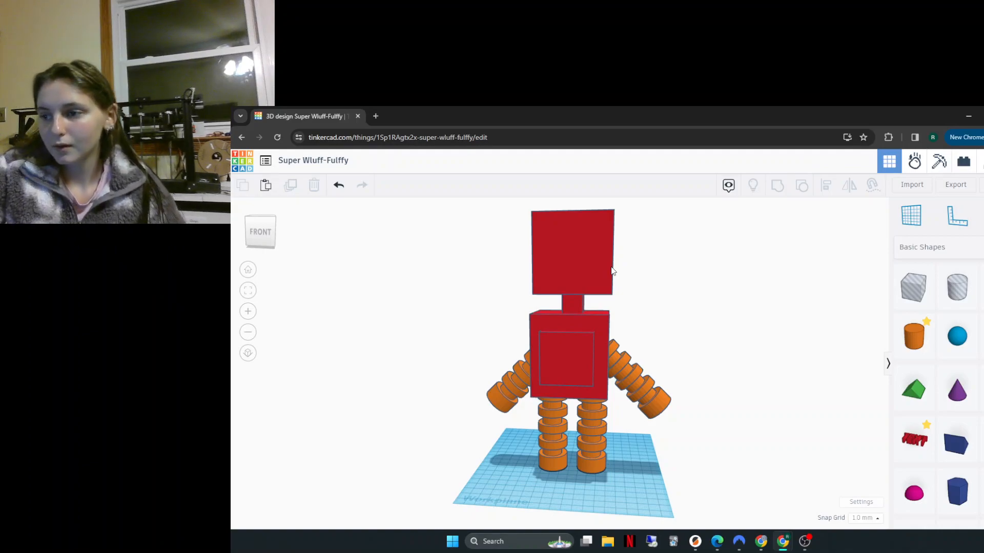
pyautogui.click(608, 251)
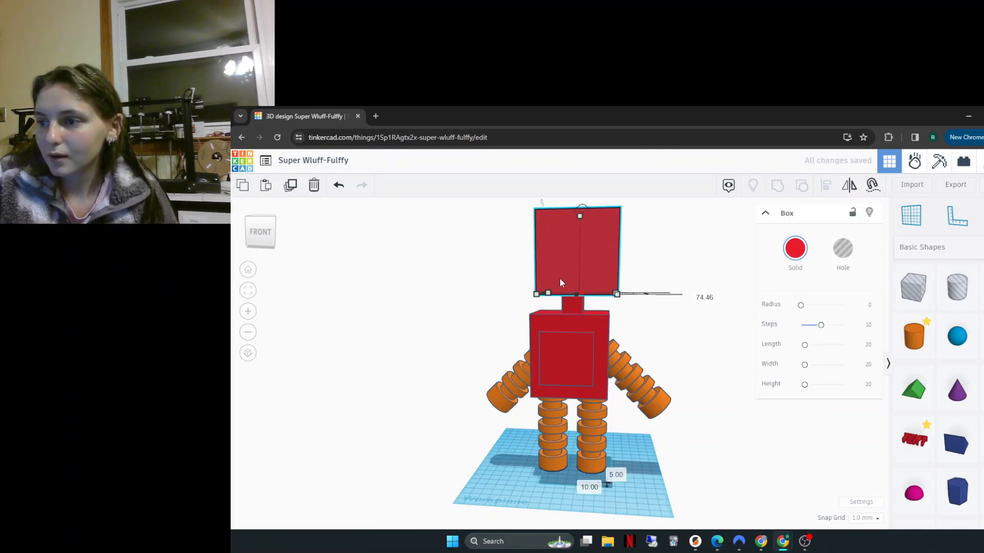
pyautogui.click(338, 194)
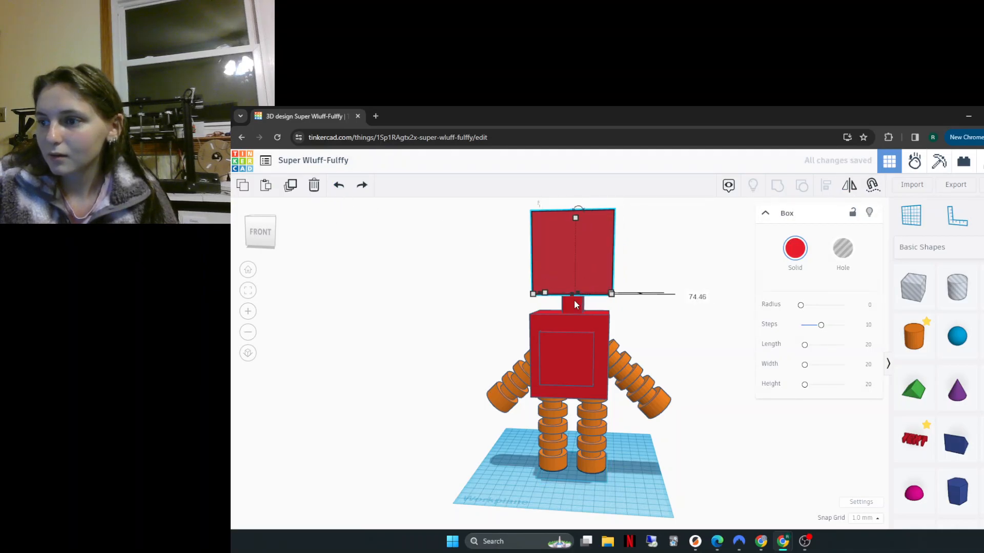
# Step: Lower the head box slightly onto the neck and check the fit from the side and front
pyautogui.moveTo(582, 285); pyautogui.dragTo(586, 320, button='middle')
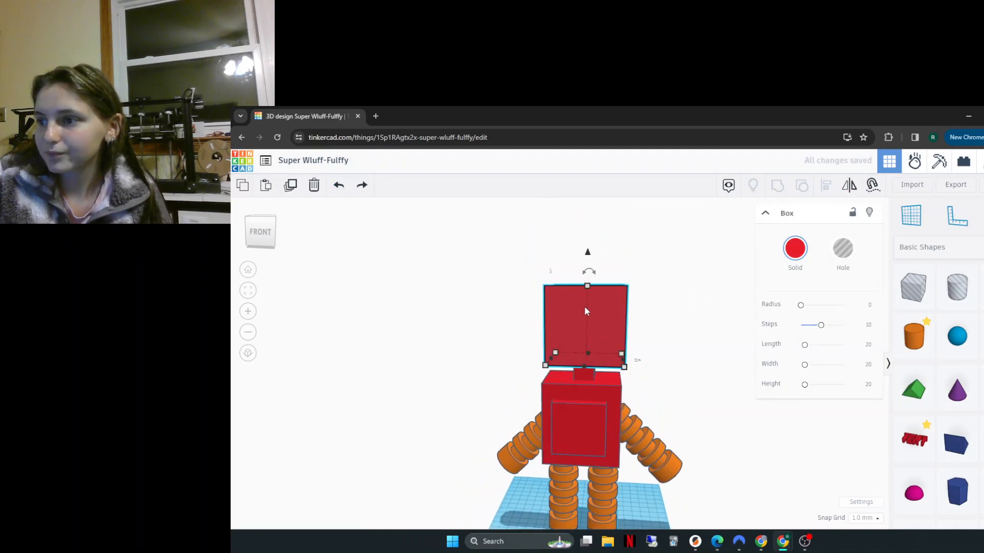
pyautogui.moveTo(587, 258); pyautogui.dragTo(589, 263)
pyautogui.click(680, 335)
pyautogui.moveTo(684, 337); pyautogui.dragTo(517, 325, button='right')
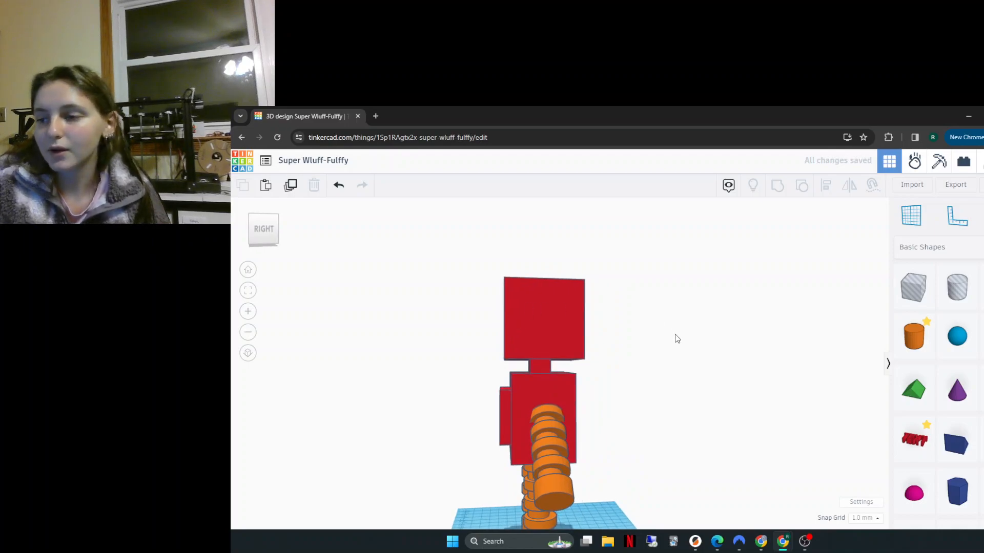
pyautogui.moveTo(615, 352); pyautogui.dragTo(655, 376, button='right')
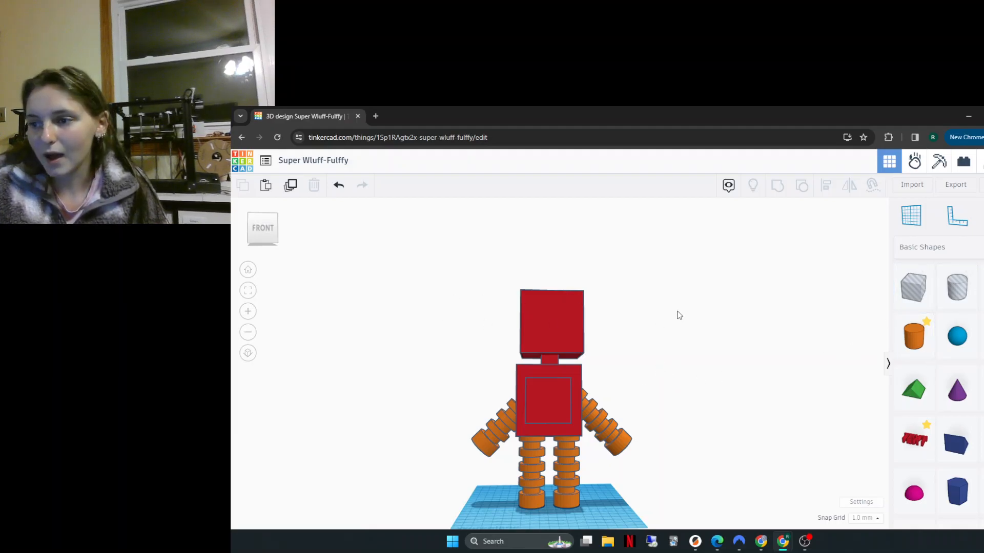
# Step: Place a small flat box on the lower front face of the head as a mouth and centre it
pyautogui.scroll(1, 574, 296)
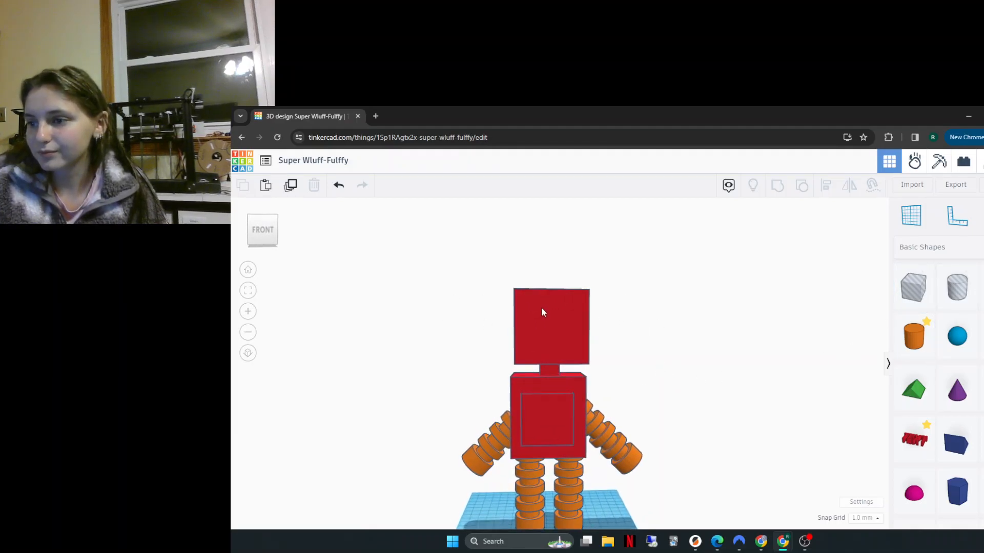
pyautogui.scroll(2, 562, 315)
pyautogui.scroll(3, 585, 313)
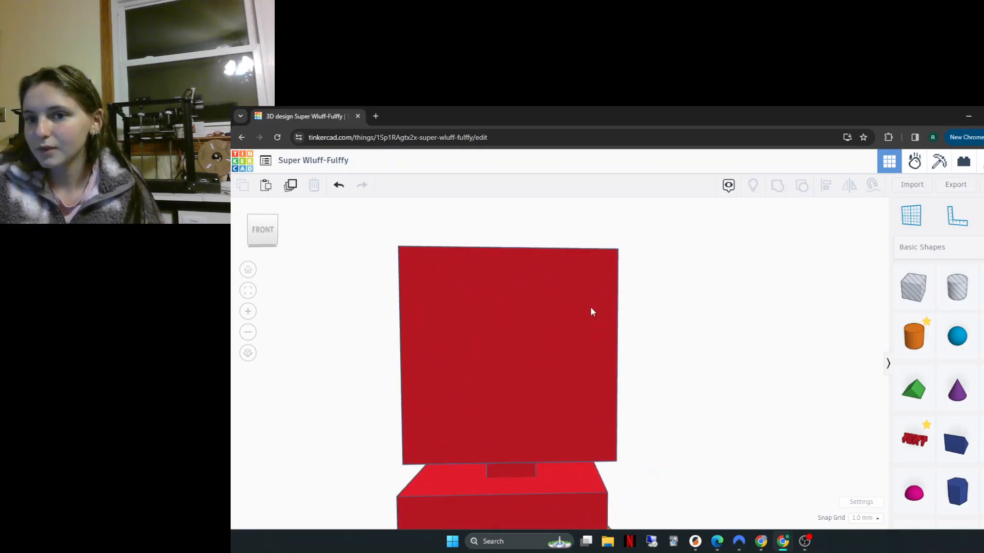
pyautogui.moveTo(917, 294); pyautogui.dragTo(513, 402)
pyautogui.moveTo(699, 407); pyautogui.dragTo(656, 412, button='right')
pyautogui.moveTo(472, 434); pyautogui.dragTo(491, 428)
pyautogui.click(682, 420)
pyautogui.moveTo(681, 420); pyautogui.dragTo(701, 414, button='right')
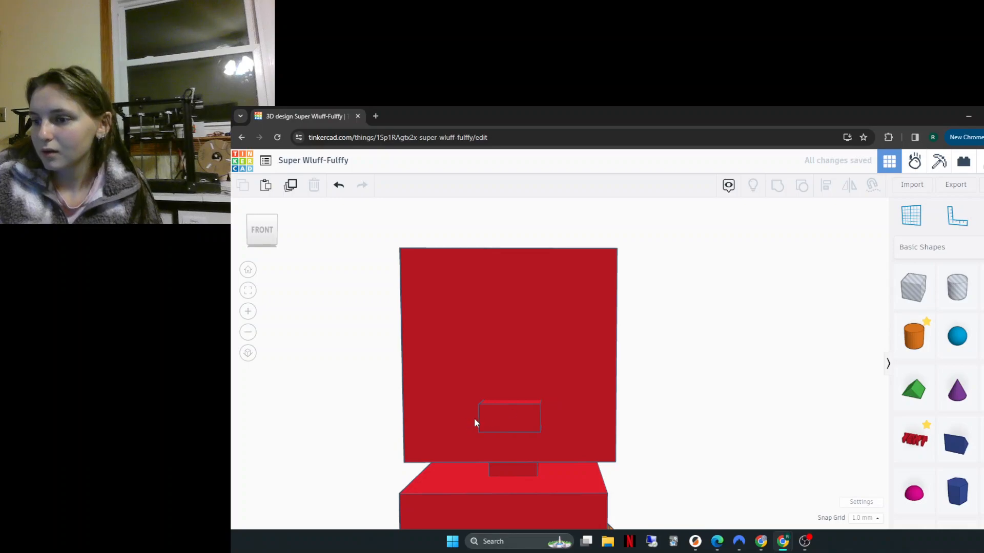
# Step: Widen the mouth box towards both sides of the face
pyautogui.click(495, 418)
pyautogui.click(489, 423)
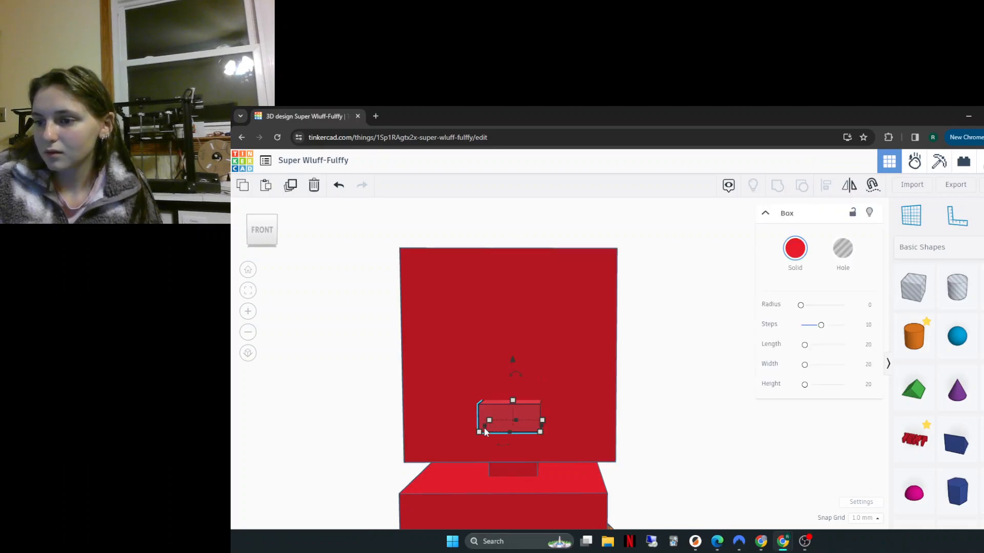
pyautogui.moveTo(484, 429); pyautogui.dragTo(459, 431)
pyautogui.moveTo(542, 429); pyautogui.dragTo(565, 431)
pyautogui.click(659, 412)
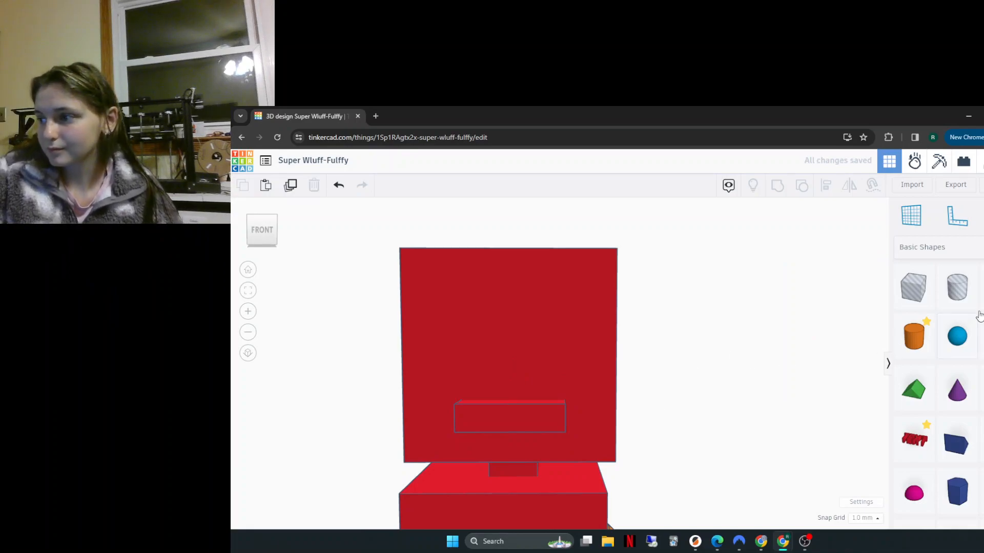
# Step: Add a box to the face, shrink it proportionally to about 12 mm and set it on one end of the mouth bar
pyautogui.click(983, 287)
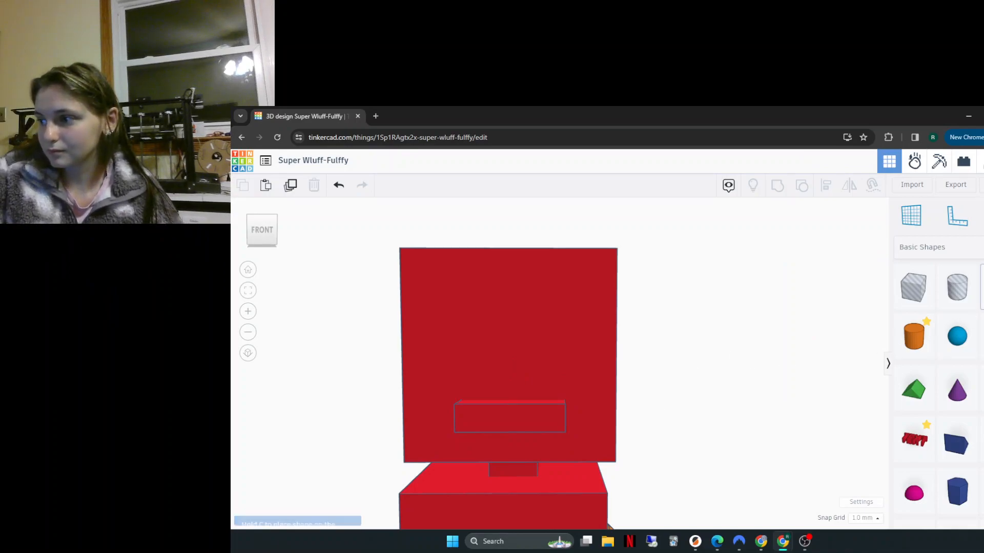
pyautogui.click(548, 358)
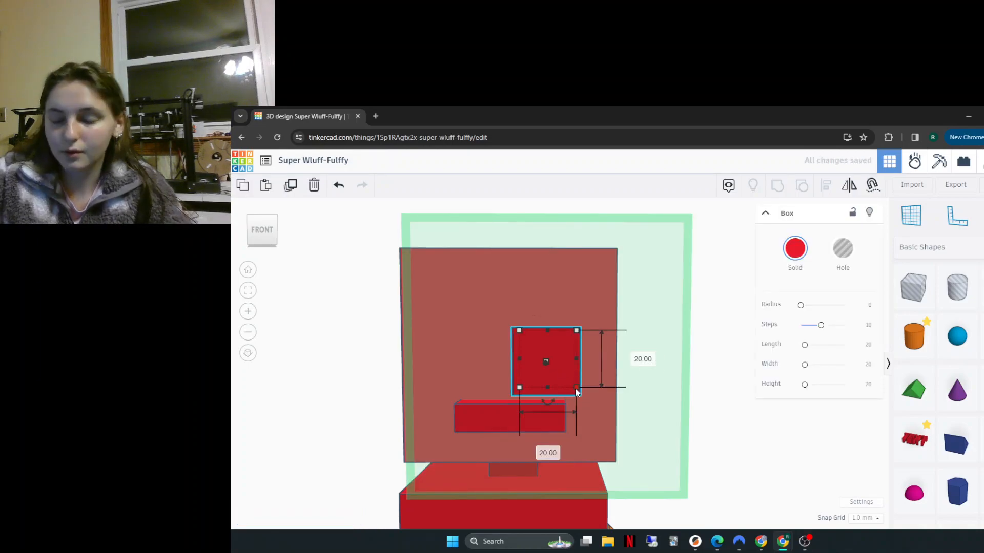
pyautogui.moveTo(576, 388); pyautogui.dragTo(554, 392)
pyautogui.scroll(5, 561, 398)
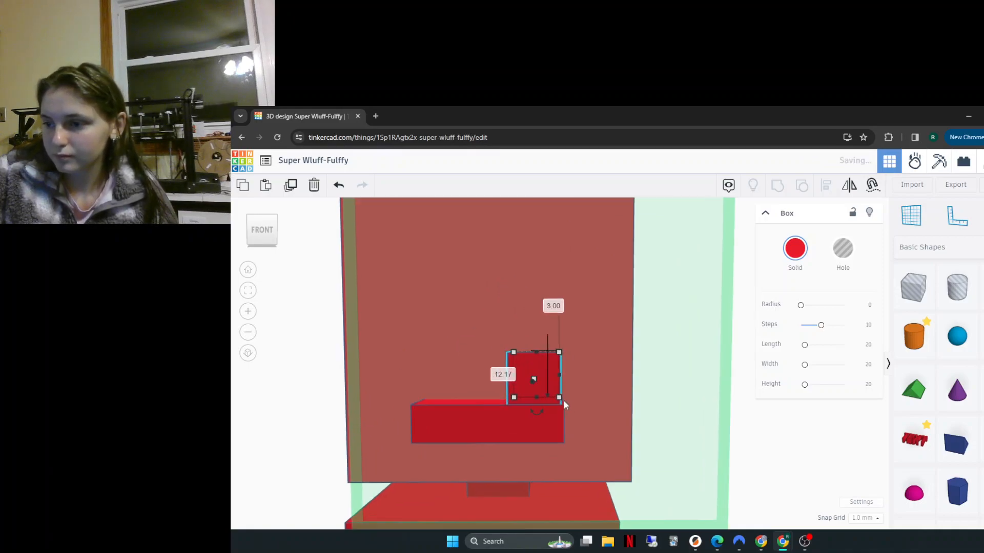
pyautogui.scroll(-5, 562, 393)
pyautogui.moveTo(547, 389); pyautogui.dragTo(556, 388)
pyautogui.scroll(-5, 601, 400)
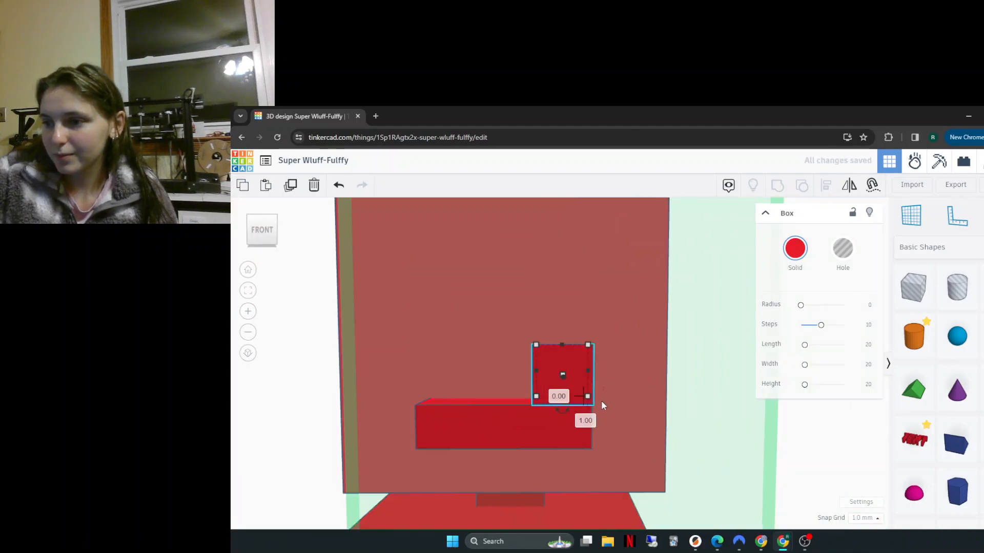
pyautogui.moveTo(665, 419); pyautogui.dragTo(620, 410, button='right')
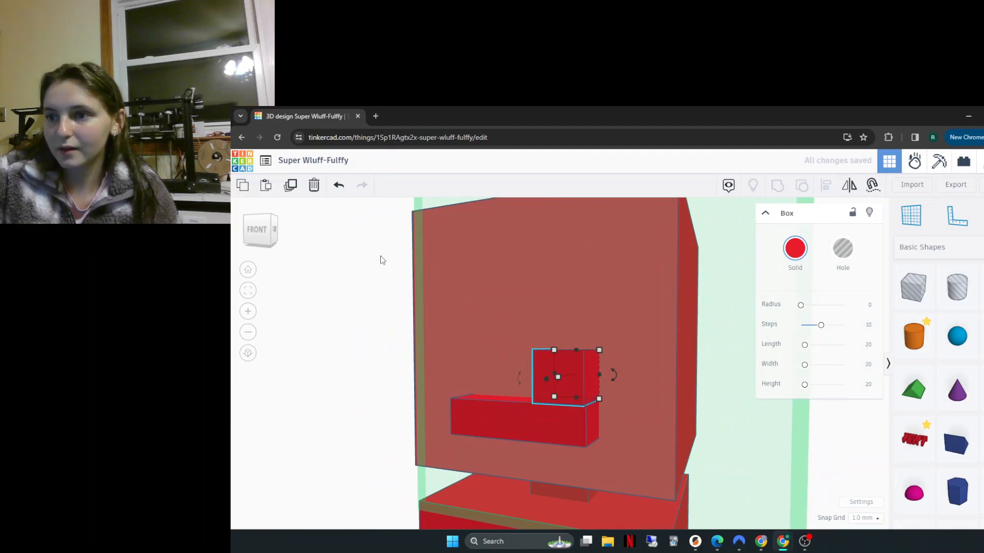
# Step: Duplicate the small box and move the copy to the opposite end of the mouth bar
pyautogui.click(291, 185)
pyautogui.moveTo(553, 374); pyautogui.dragTo(466, 371)
pyautogui.moveTo(508, 423); pyautogui.dragTo(715, 459, button='right')
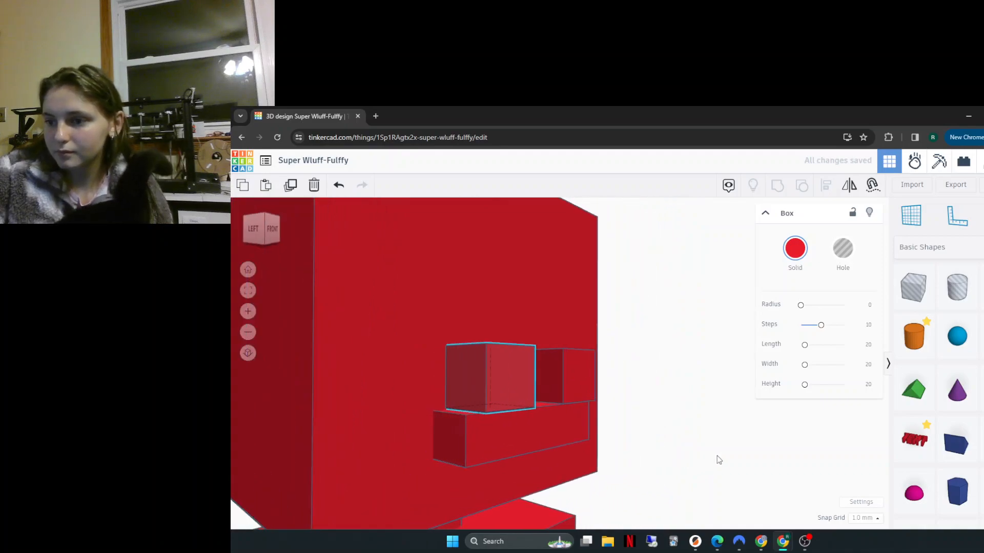
pyautogui.moveTo(511, 382); pyautogui.dragTo(500, 381)
pyautogui.click(671, 399)
pyautogui.moveTo(676, 401); pyautogui.dragTo(543, 394, button='right')
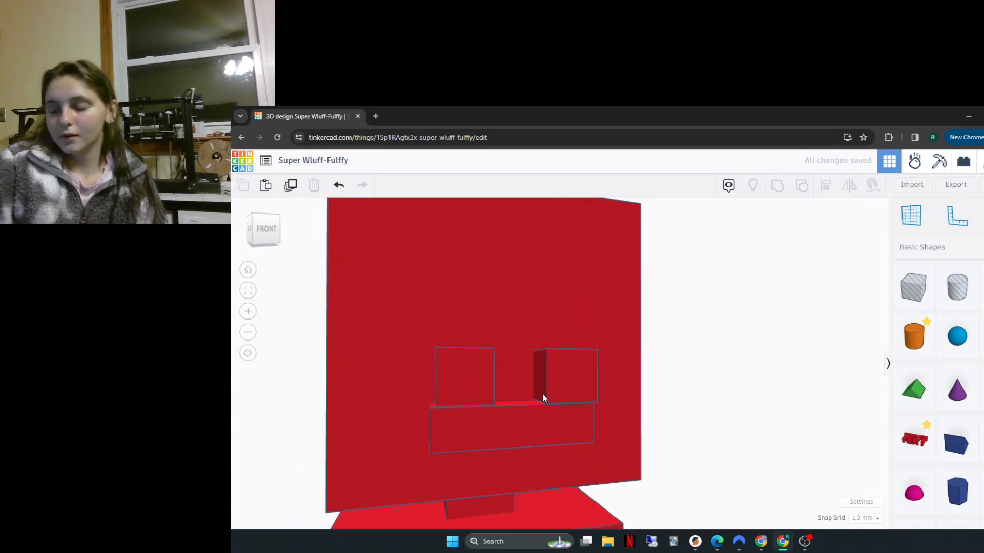
# Step: Nudge the copied box so it lines up with its end of the mouth bar, and check the face from the front
pyautogui.click(450, 380)
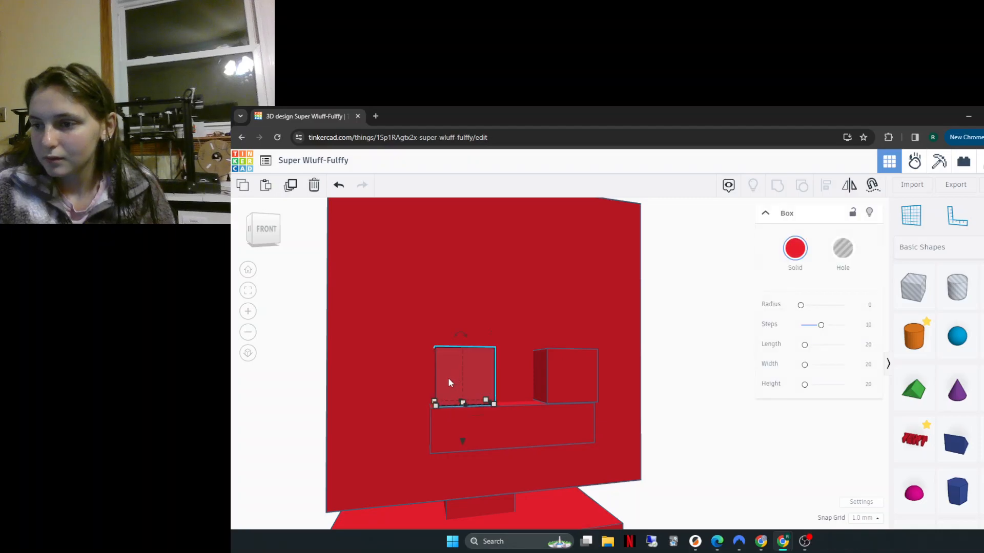
pyautogui.moveTo(446, 389); pyautogui.dragTo(445, 393)
pyautogui.click(677, 388)
pyautogui.moveTo(670, 401); pyautogui.dragTo(620, 398, button='right')
pyautogui.scroll(-5, 630, 392)
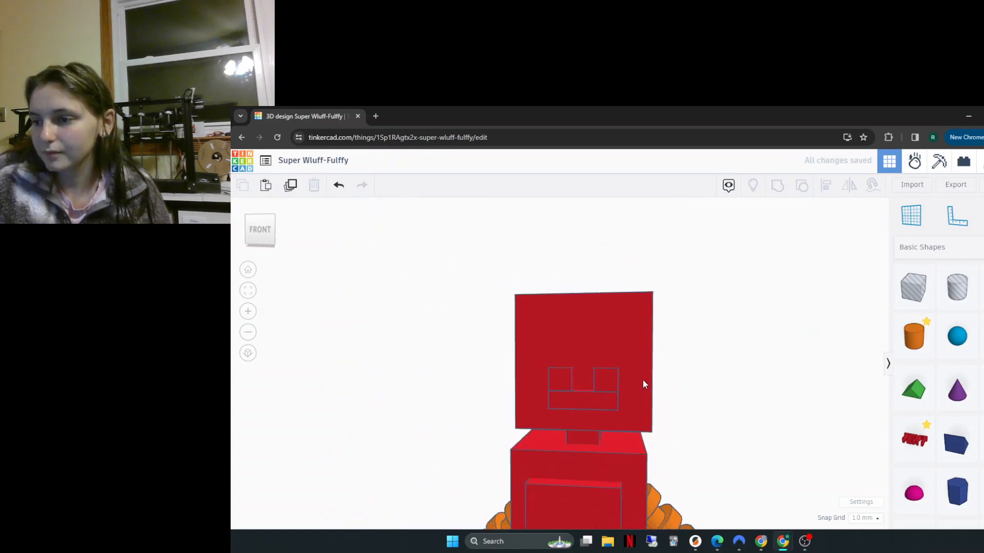
pyautogui.scroll(4, 584, 359)
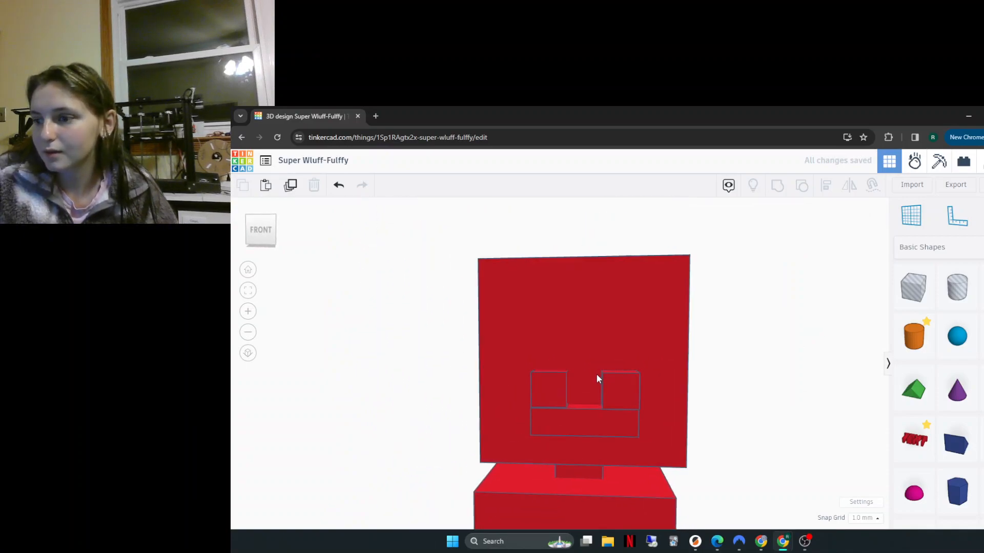
# Step: Narrow both boxes above the mouth bar to about 7 mm wide, keeping their outer edges flush with its ends
pyautogui.click(543, 394)
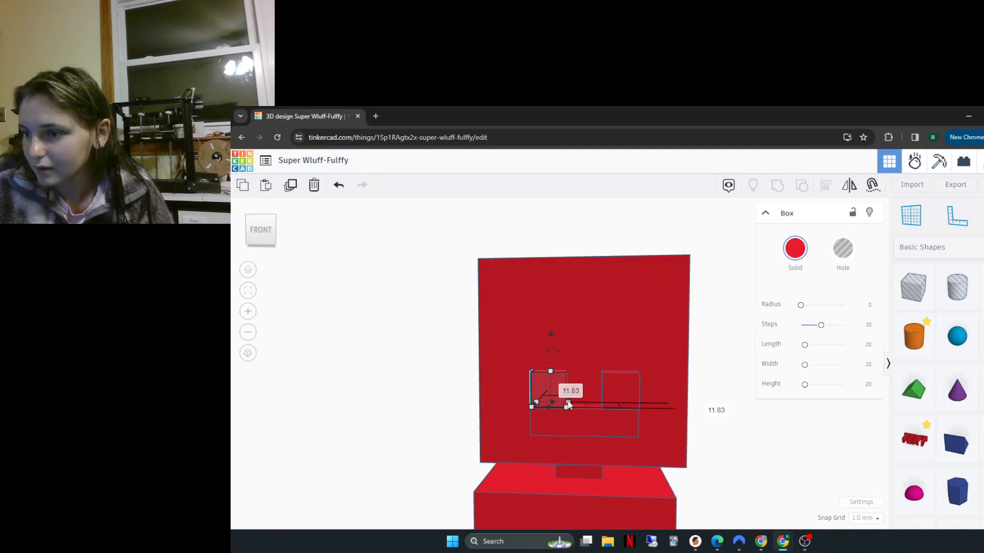
pyautogui.scroll(3, 567, 405)
pyautogui.moveTo(543, 432); pyautogui.dragTo(520, 432)
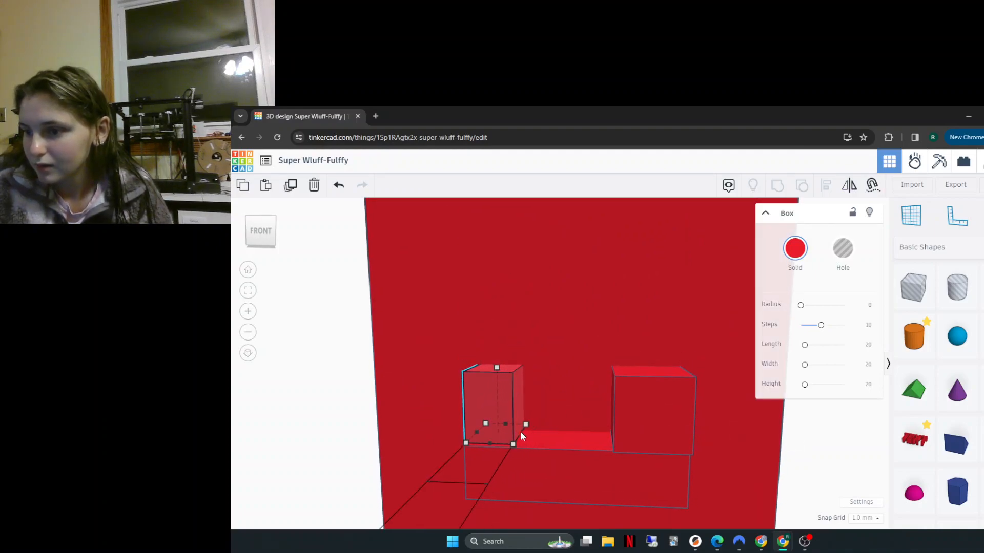
pyautogui.click(632, 427)
pyautogui.moveTo(611, 440); pyautogui.dragTo(642, 434)
pyautogui.scroll(-5, 612, 411)
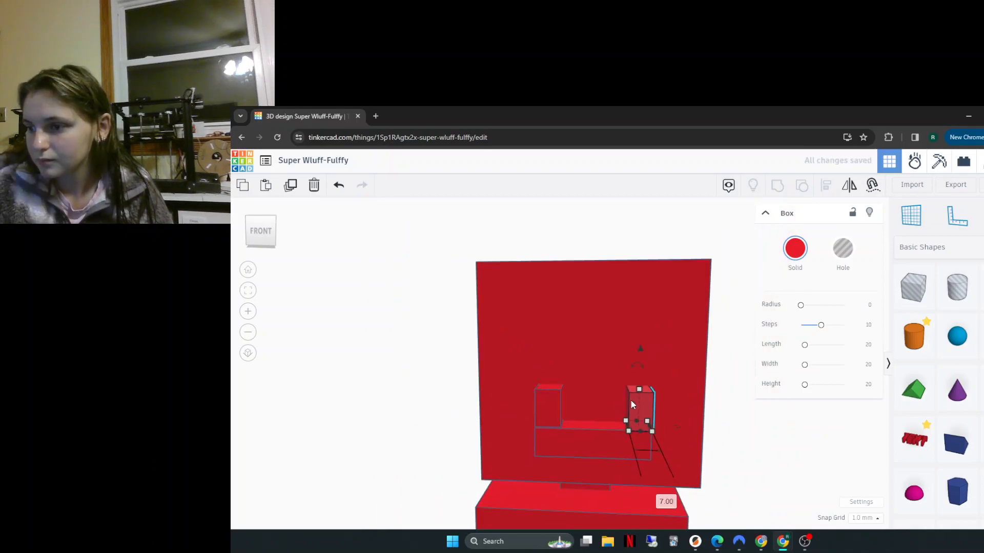
pyautogui.click(713, 417)
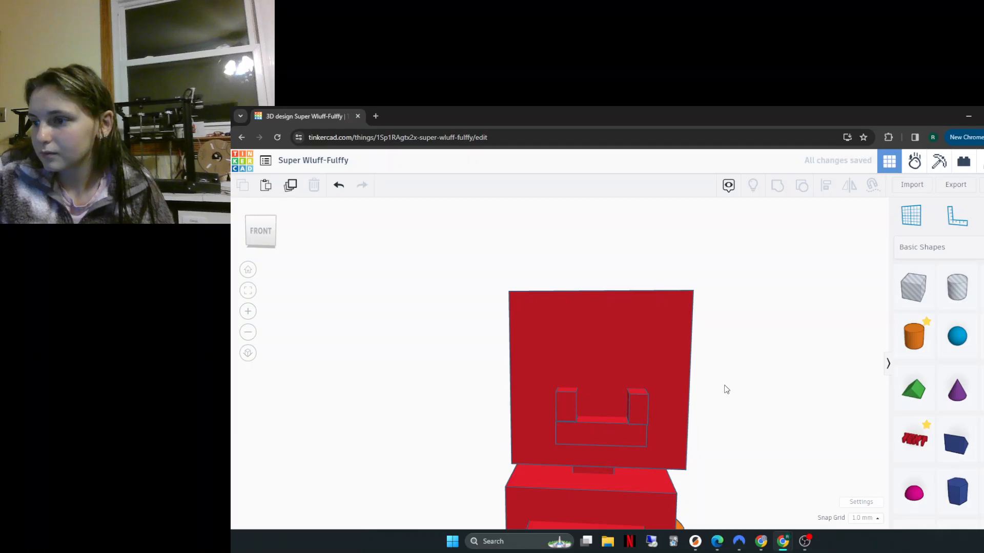
# Step: Duplicate the upright box on the robot's left mouth corner and move the copy to the upper face as an eye
pyautogui.click(644, 408)
pyautogui.click(291, 185)
pyautogui.moveTo(637, 352); pyautogui.dragTo(648, 301)
pyautogui.moveTo(642, 337); pyautogui.dragTo(654, 341)
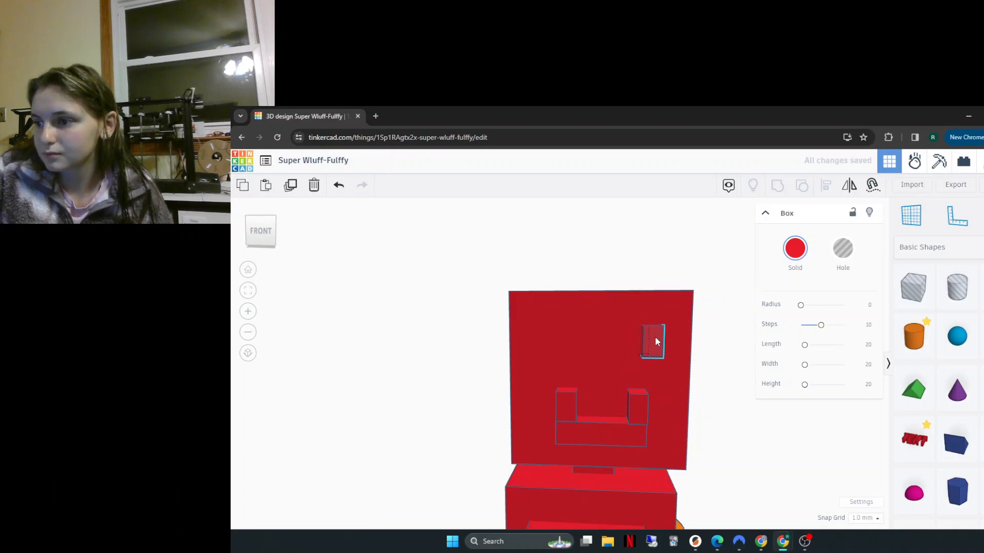
# Step: Duplicate the other upright mouth box and move the copy to the opposite upper side of the face as the second eye
pyautogui.click(567, 404)
pyautogui.click(289, 188)
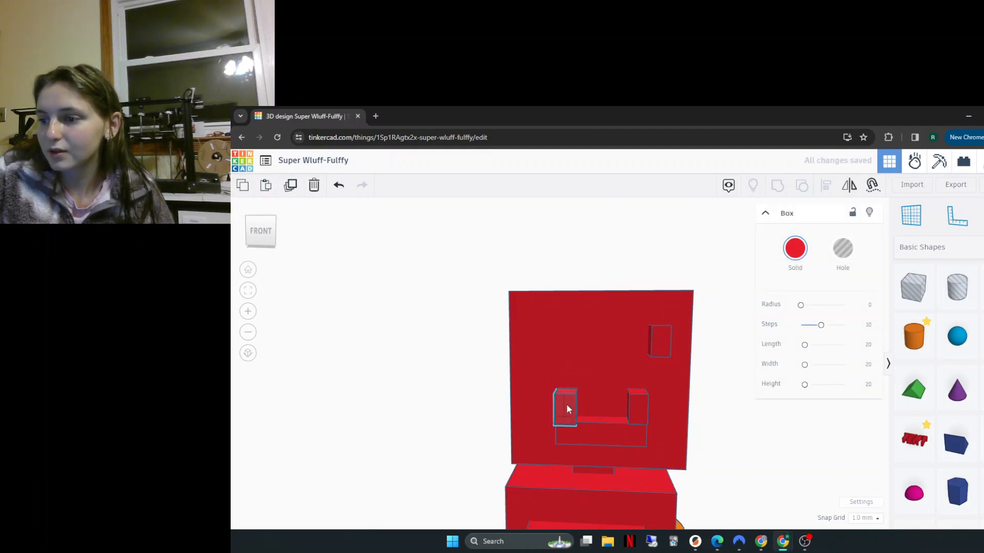
pyautogui.moveTo(570, 352); pyautogui.dragTo(580, 289)
pyautogui.moveTo(566, 347); pyautogui.dragTo(548, 352)
pyautogui.click(761, 415)
pyautogui.scroll(-5, 743, 425)
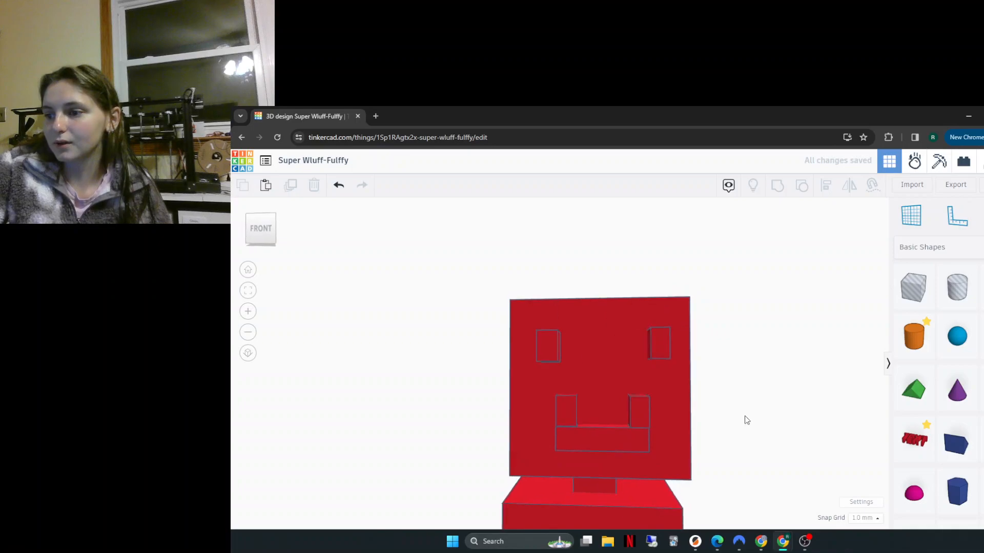
pyautogui.scroll(-5, 694, 361)
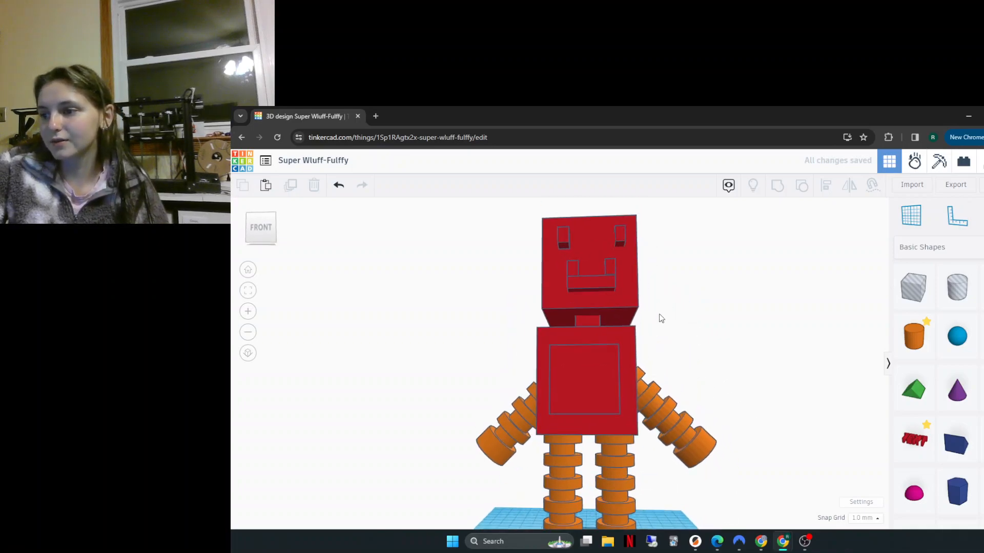
pyautogui.moveTo(635, 346); pyautogui.dragTo(714, 364, button='right')
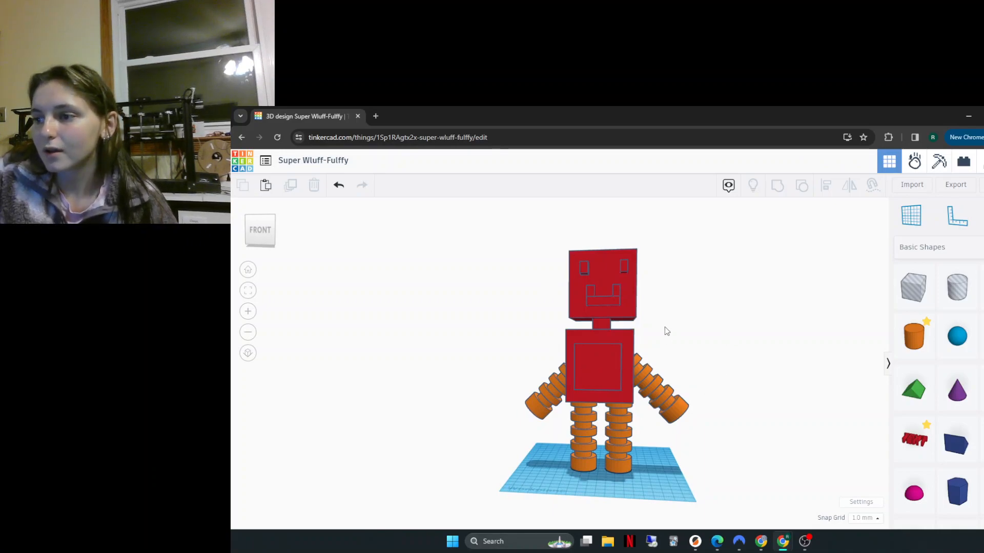
# Step: Place a box on each side of the head as ears
pyautogui.moveTo(588, 342); pyautogui.dragTo(630, 399, button='right')
pyautogui.moveTo(913, 287); pyautogui.dragTo(577, 299)
pyautogui.moveTo(644, 336); pyautogui.dragTo(902, 368, button='right')
pyautogui.moveTo(694, 298); pyautogui.dragTo(590, 290)
pyautogui.click(742, 329)
pyautogui.moveTo(742, 329); pyautogui.dragTo(584, 420, button='right')
# Step: Adjust the position of one ear box against the side of the head, working from above
pyautogui.click(564, 400)
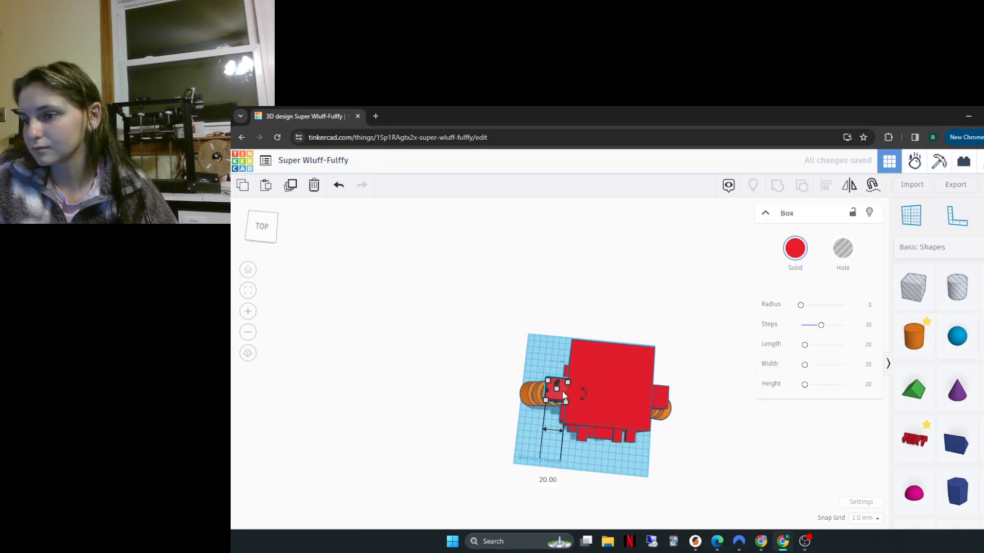
pyautogui.moveTo(559, 389); pyautogui.dragTo(560, 388)
pyautogui.click(701, 428)
pyautogui.moveTo(702, 429); pyautogui.dragTo(717, 414, button='right')
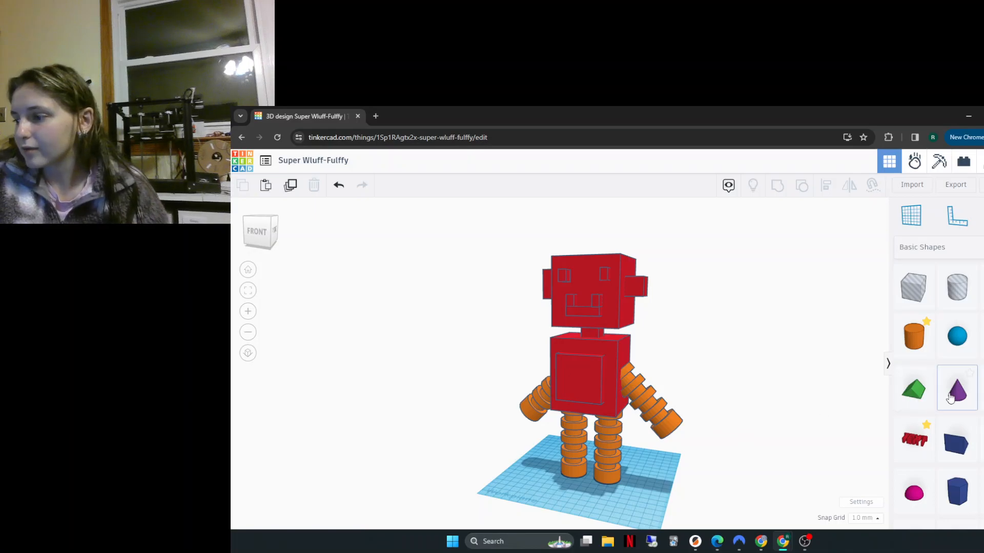
# Step: Browse the Basic Shapes, Design Starters and Hardware collections for further parts for the robot
pyautogui.scroll(-3, 937, 401)
pyautogui.scroll(3, 936, 402)
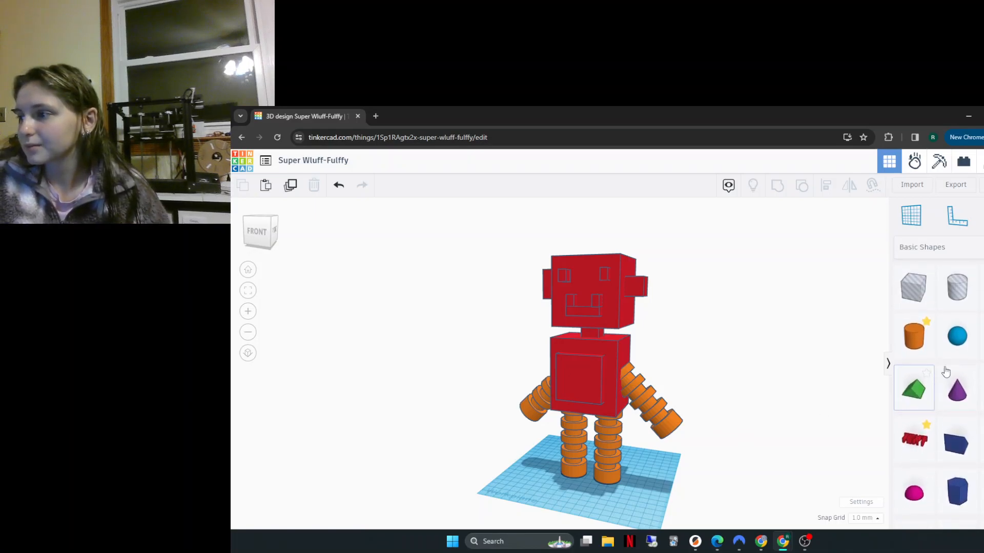
pyautogui.click(938, 251)
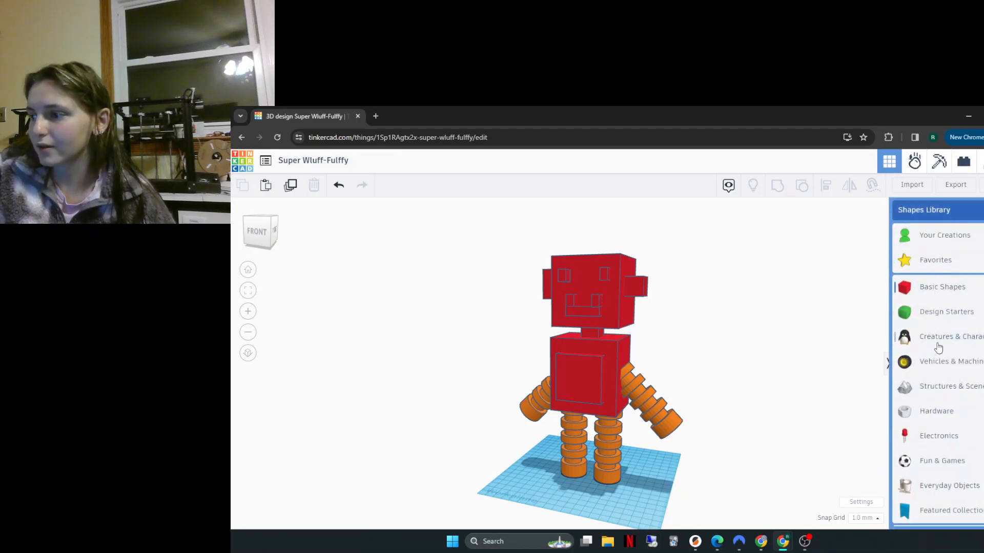
pyautogui.scroll(-1, 938, 402)
pyautogui.scroll(2, 933, 403)
pyautogui.click(622, 386)
pyautogui.click(694, 369)
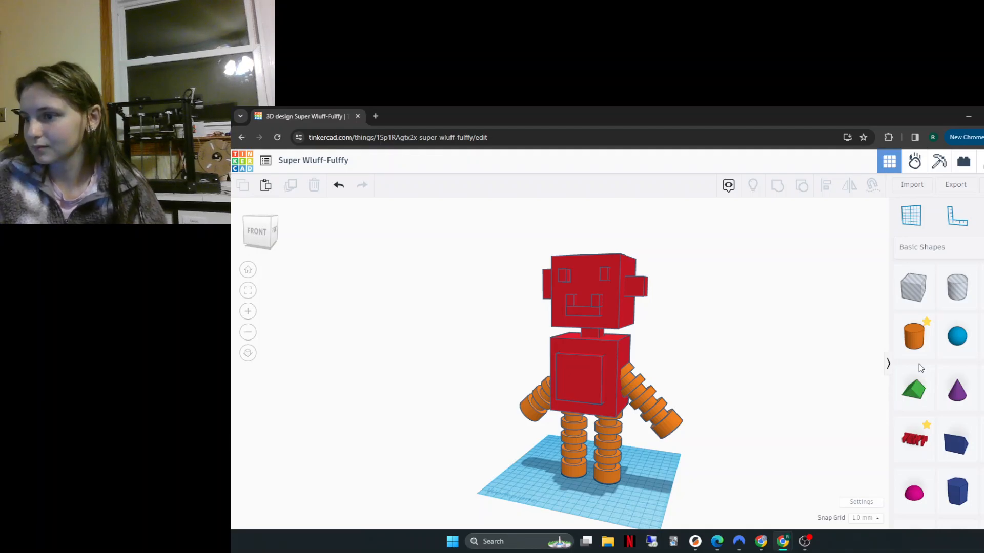
pyautogui.click(947, 248)
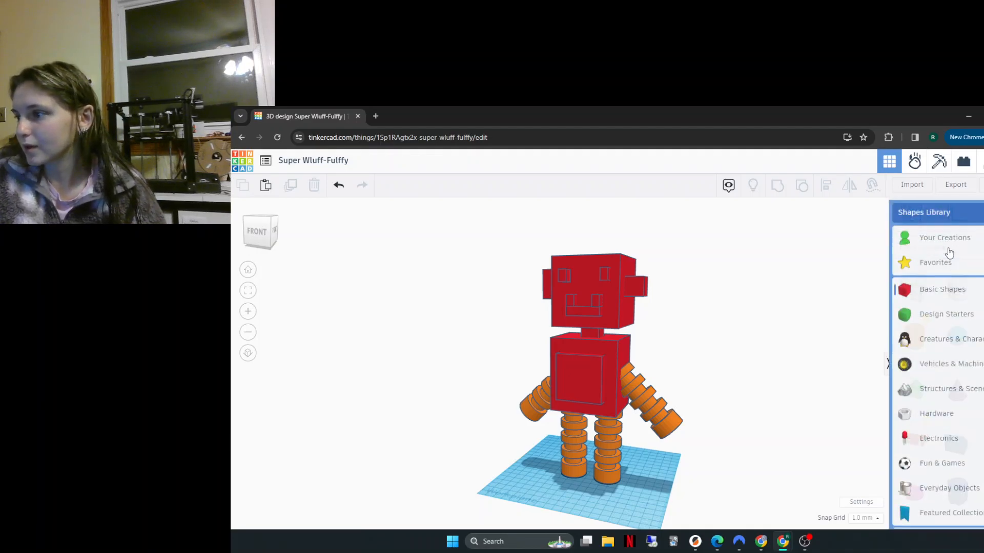
pyautogui.click(945, 313)
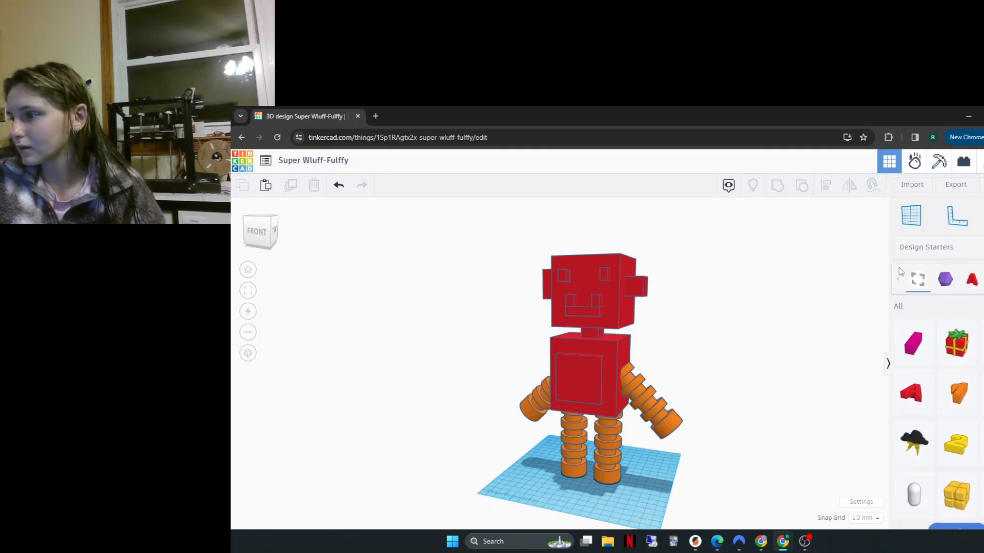
pyautogui.click(923, 247)
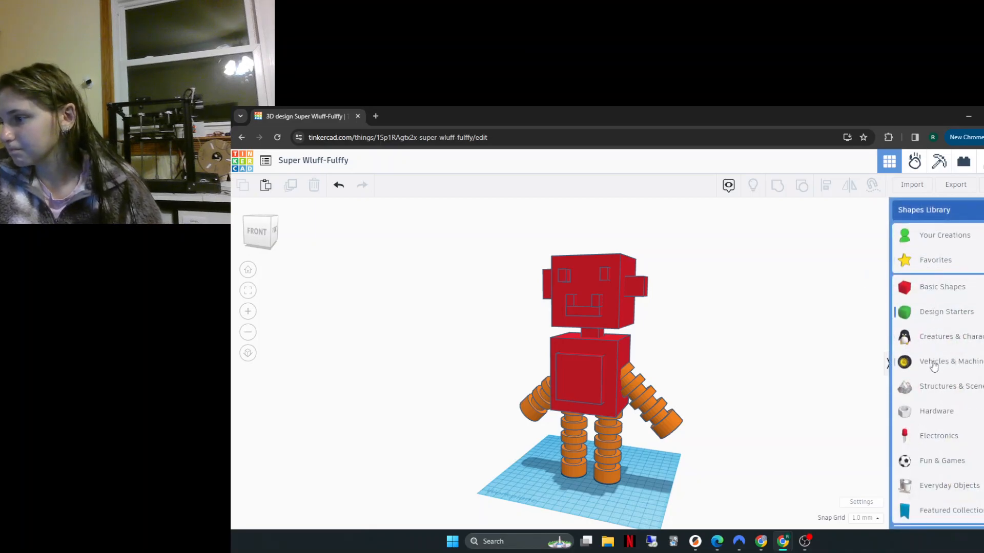
pyautogui.click(937, 413)
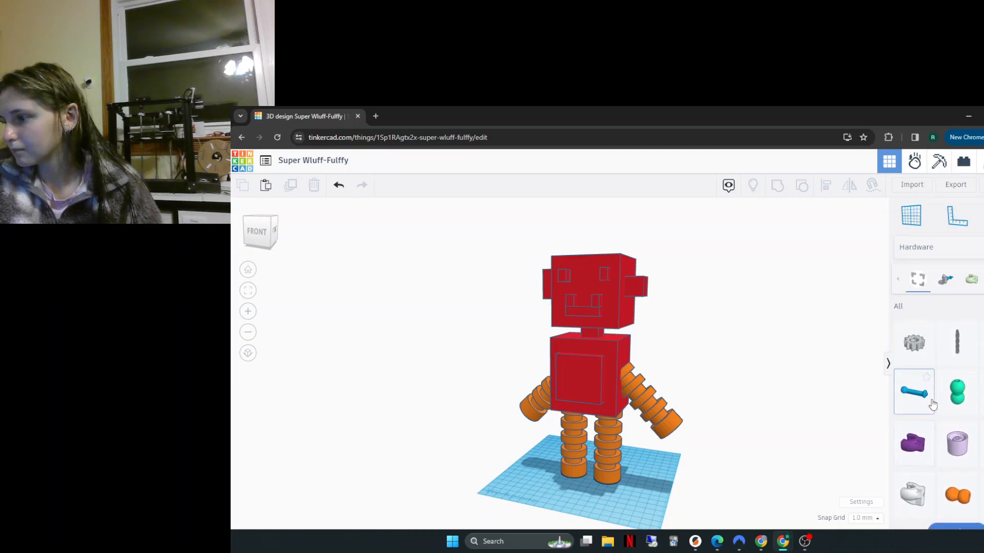
pyautogui.scroll(-1, 933, 404)
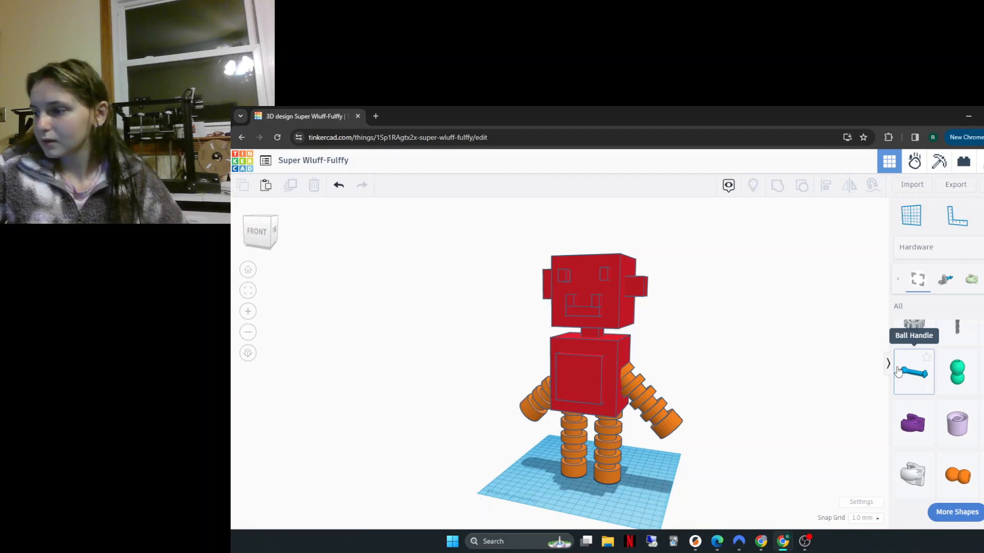
pyautogui.moveTo(649, 366); pyautogui.dragTo(640, 327, button='middle')
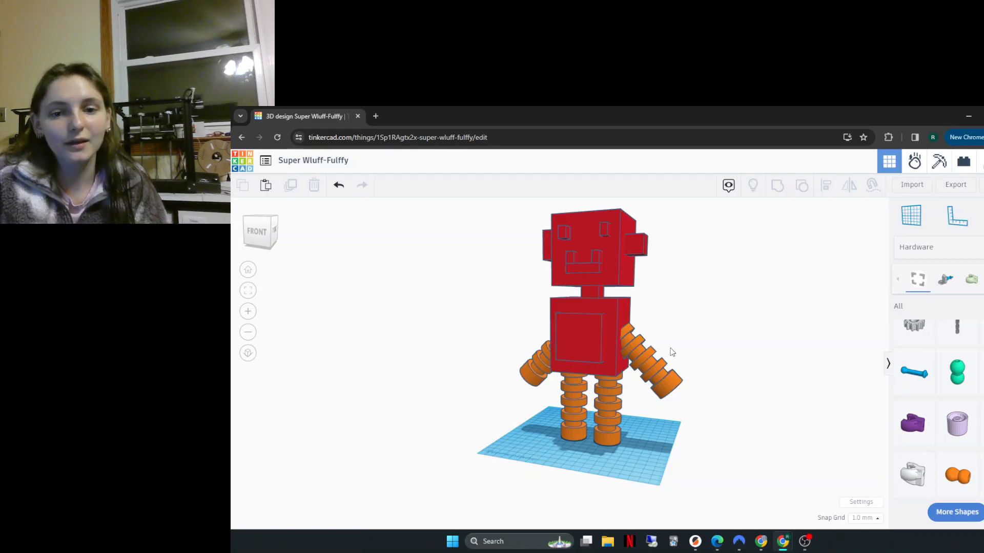
# Step: Move the ringed arm on the body's right side outward, clear of the body
pyautogui.scroll(4, 733, 335)
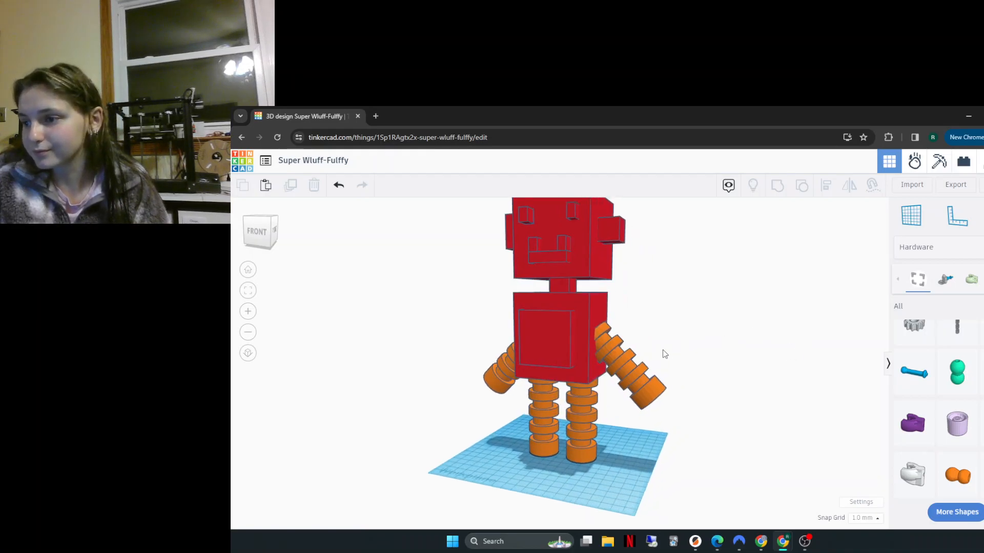
pyautogui.click(605, 360)
pyautogui.moveTo(621, 370); pyautogui.dragTo(722, 375)
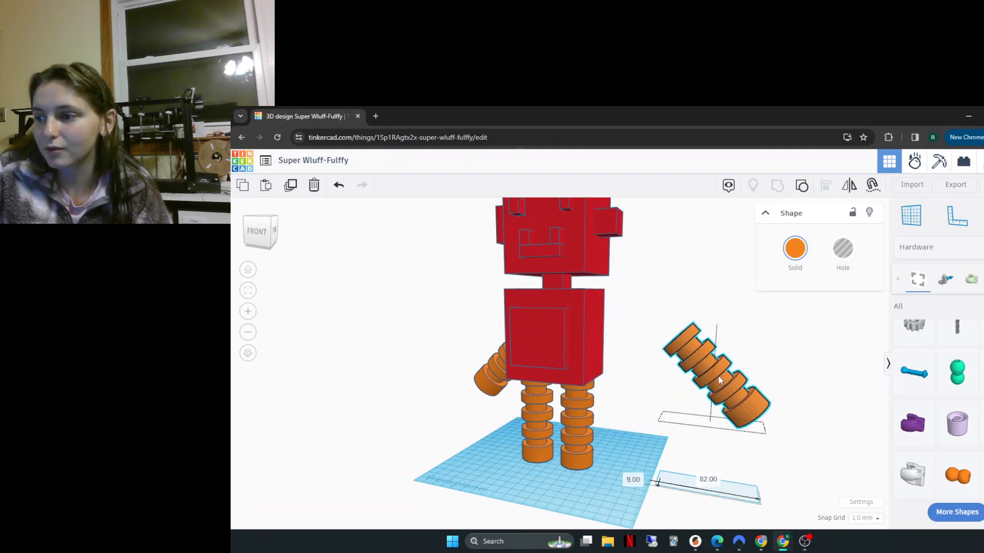
pyautogui.click(787, 378)
pyautogui.moveTo(791, 393)
pyautogui.mouseDown(button='right')
pyautogui.moveTo(824, 427)
pyautogui.moveTo(804, 402)
pyautogui.moveTo(784, 404)
pyautogui.mouseUp(button='right')
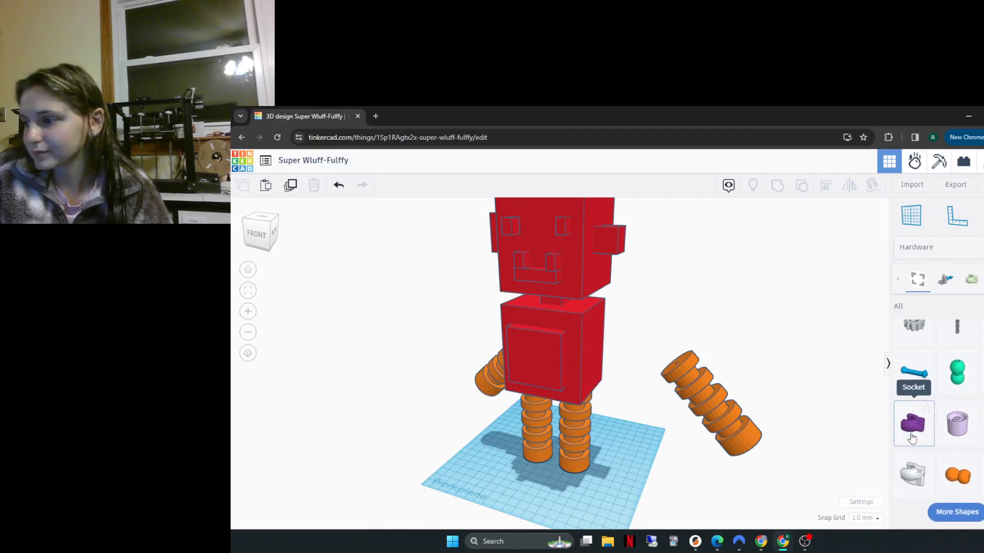
# Step: Place a Socket connector on the side of the body where the arm was attached and rotate it
pyautogui.moveTo(911, 438); pyautogui.dragTo(600, 349)
pyautogui.moveTo(621, 345); pyautogui.dragTo(521, 381, button='right')
pyautogui.moveTo(524, 351); pyautogui.dragTo(585, 358, button='right')
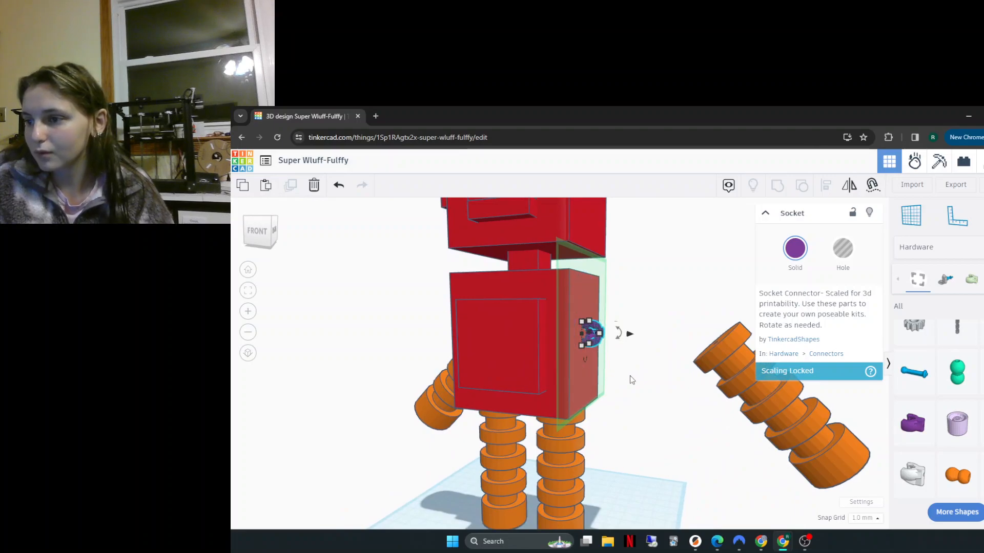
pyautogui.moveTo(621, 341)
pyautogui.moveTo(621, 341); pyautogui.dragTo(605, 308)
pyautogui.click(266, 551)
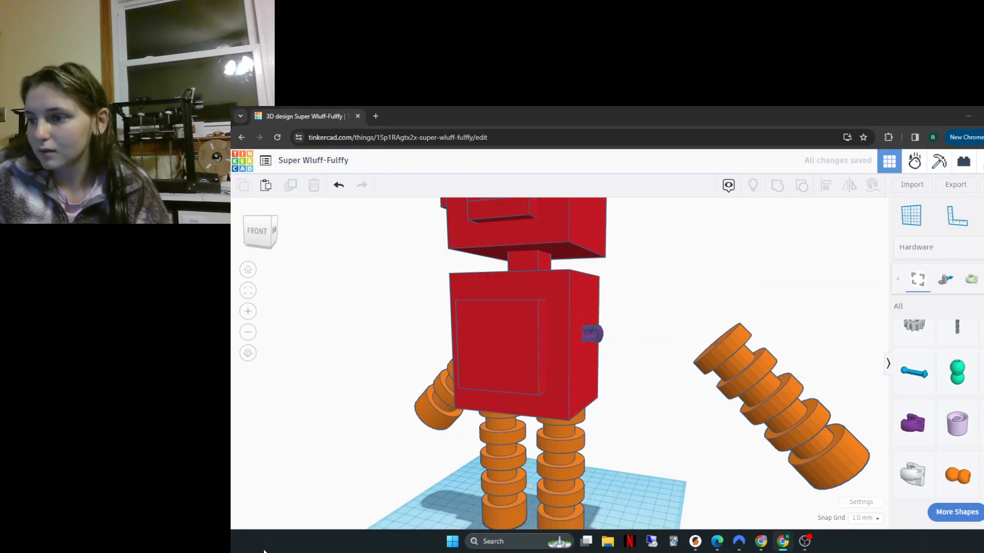
# Step: Rotate the socket on the body's side 90° about the vertical axis
pyautogui.moveTo(629, 427); pyautogui.dragTo(516, 368, button='right')
pyautogui.click(515, 352)
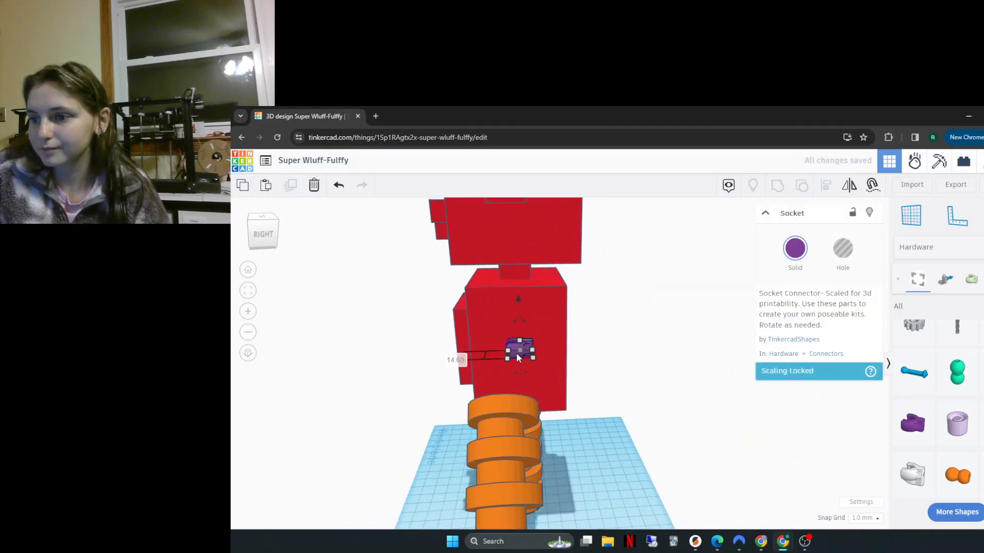
pyautogui.moveTo(514, 377); pyautogui.dragTo(586, 360)
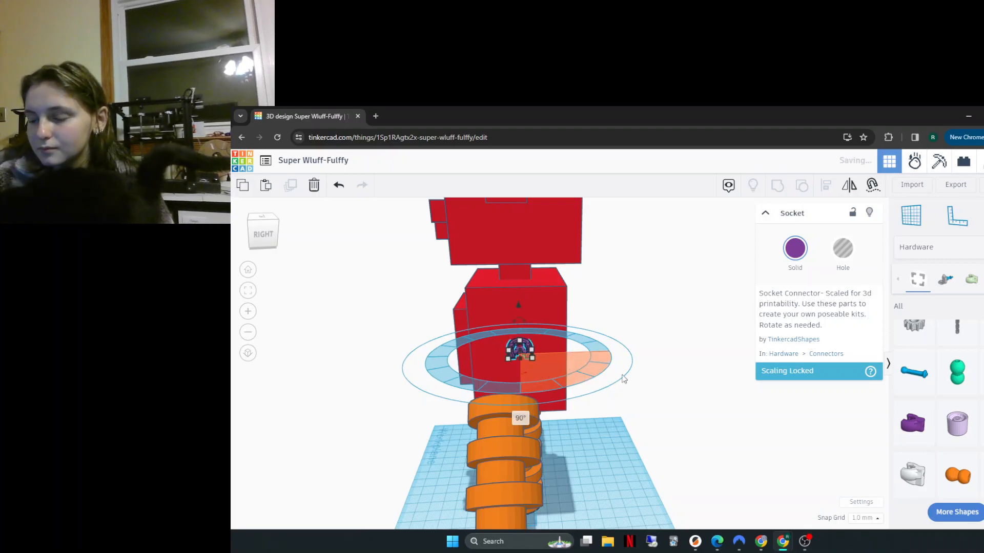
pyautogui.click(654, 405)
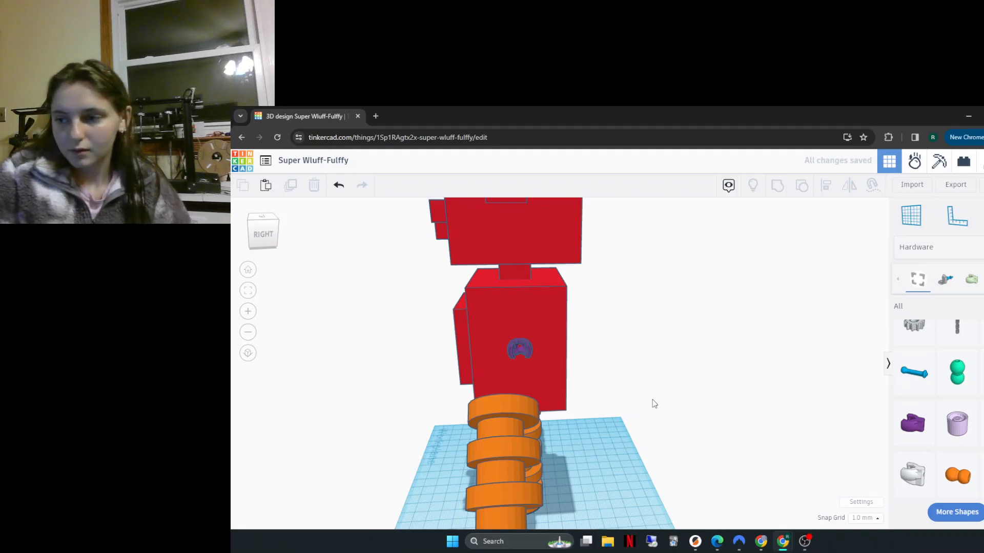
pyautogui.moveTo(584, 323); pyautogui.dragTo(749, 352, button='right')
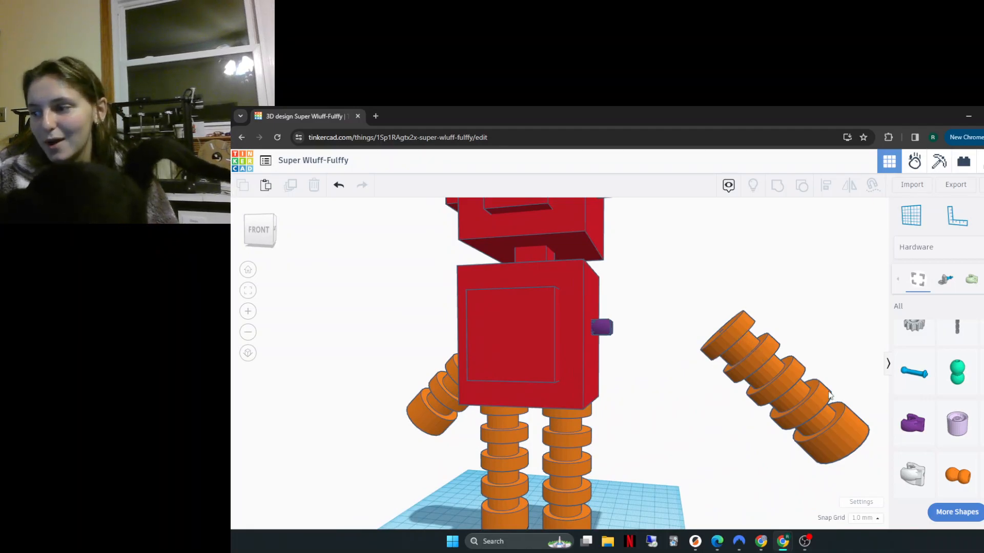
# Step: Place a Seated Ball connector on the socket at the body's side and rotate it so its end points outward
pyautogui.click(950, 474)
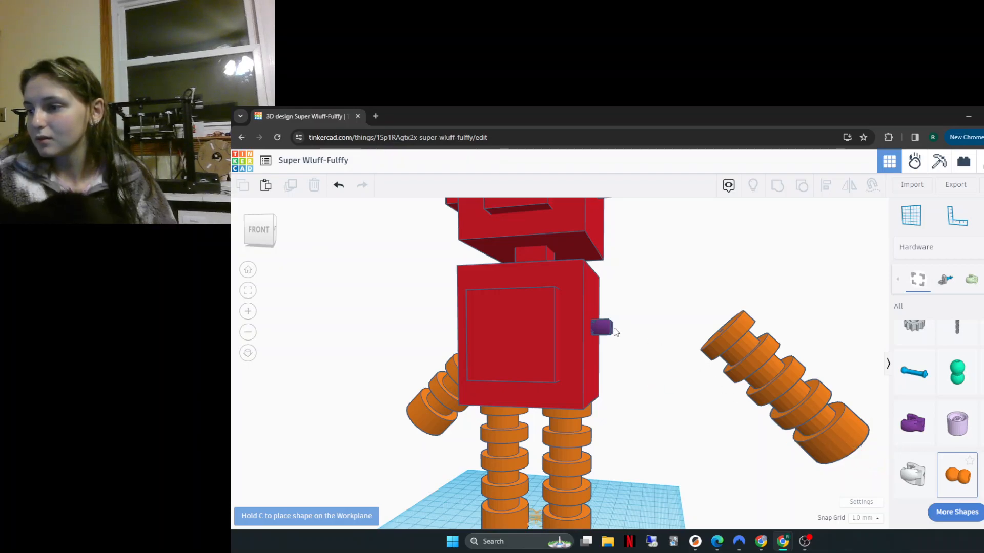
pyautogui.moveTo(651, 351); pyautogui.dragTo(463, 386, button='right')
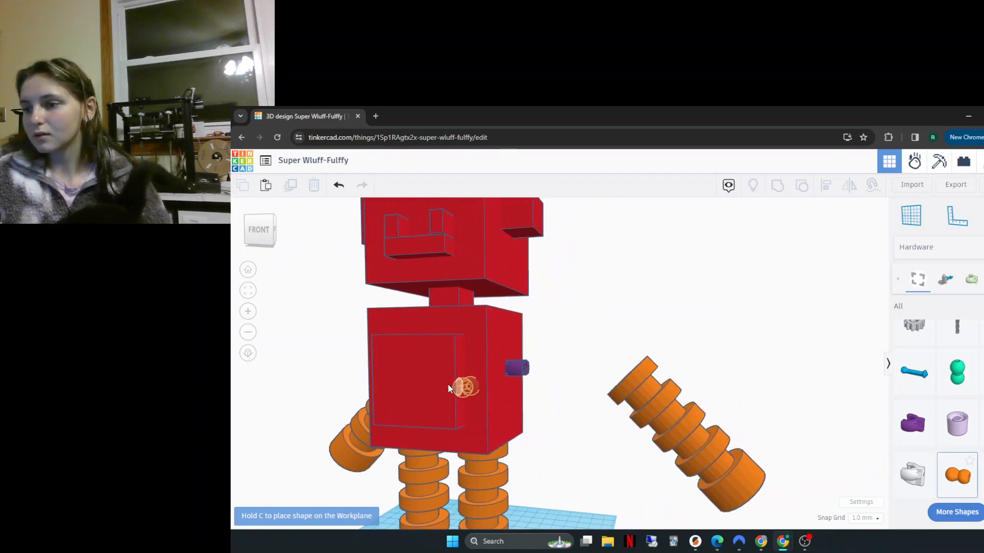
pyautogui.click(526, 372)
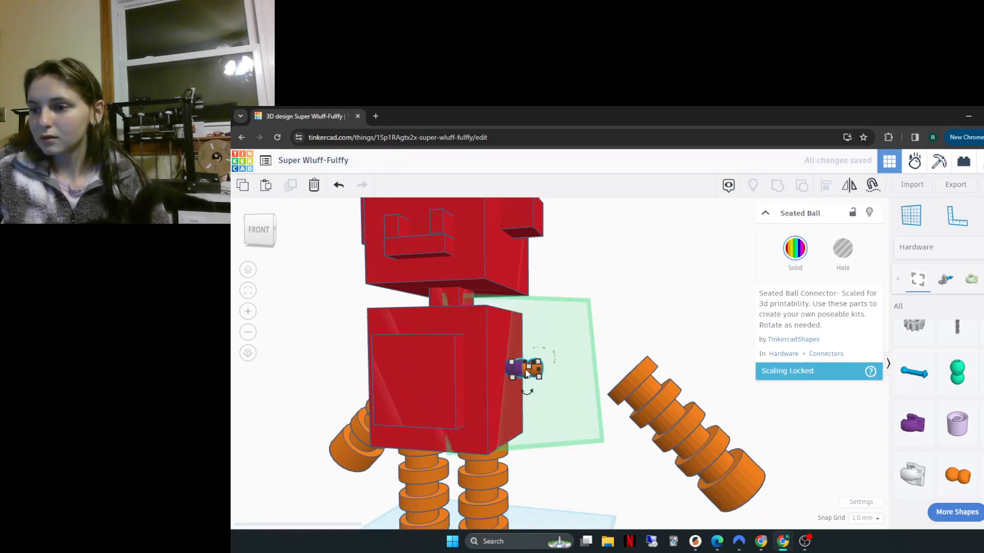
pyautogui.moveTo(598, 442); pyautogui.dragTo(533, 513, button='right')
pyautogui.moveTo(543, 396); pyautogui.dragTo(485, 409)
pyautogui.click(598, 414)
pyautogui.moveTo(601, 413); pyautogui.dragTo(663, 359, button='right')
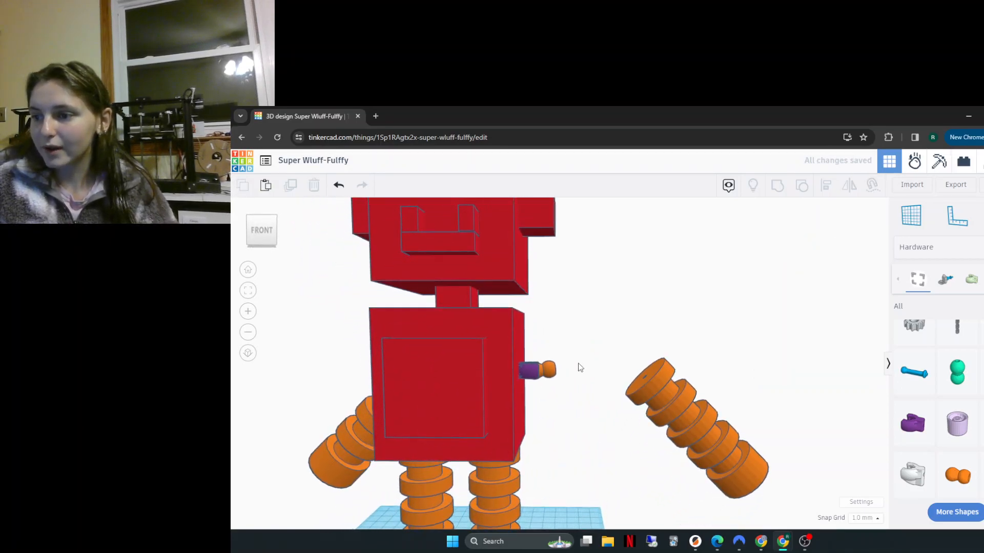
# Step: Tilt the seated ball 9° in the front plane
pyautogui.click(552, 371)
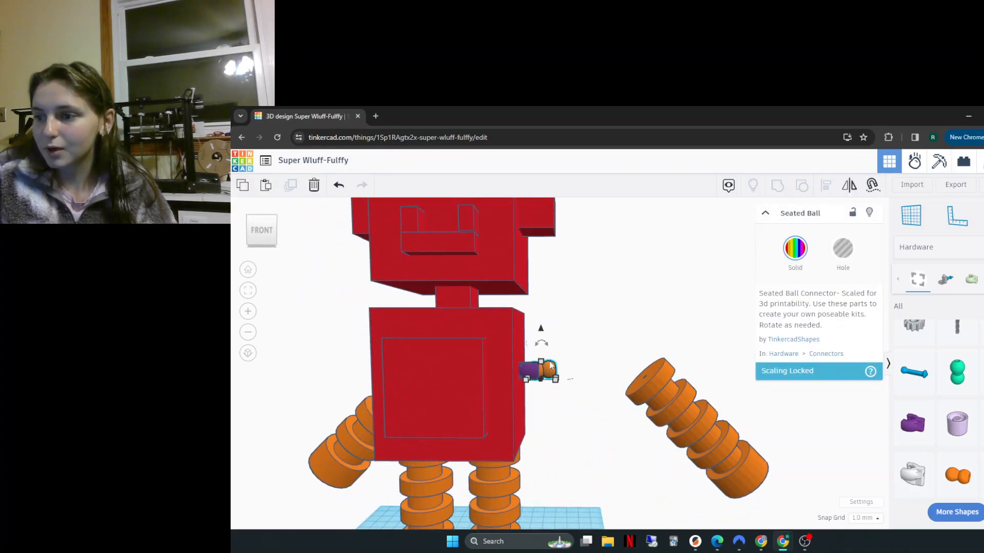
pyautogui.moveTo(547, 347); pyautogui.dragTo(559, 306)
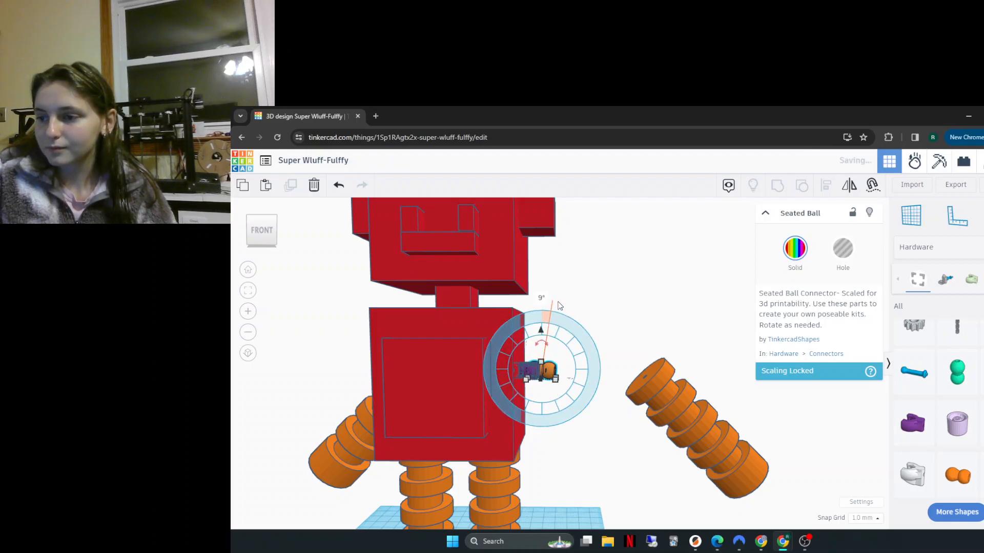
pyautogui.click(594, 296)
# Step: Move the detached arm against the seated ball and rotate the arm until it is horizontal
pyautogui.moveTo(666, 392); pyautogui.dragTo(581, 410)
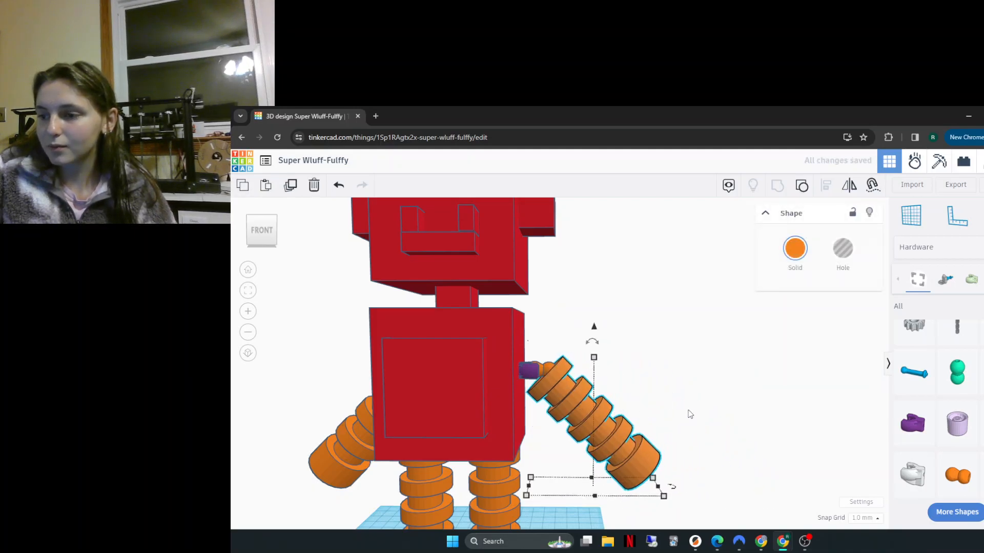
pyautogui.click(703, 417)
pyautogui.moveTo(705, 419)
pyautogui.mouseDown(button='right')
pyautogui.moveTo(674, 454)
pyautogui.moveTo(672, 441)
pyautogui.moveTo(689, 415)
pyautogui.moveTo(625, 421)
pyautogui.moveTo(689, 422)
pyautogui.mouseUp(button='right')
pyautogui.click(586, 401)
pyautogui.moveTo(592, 347); pyautogui.dragTo(510, 340)
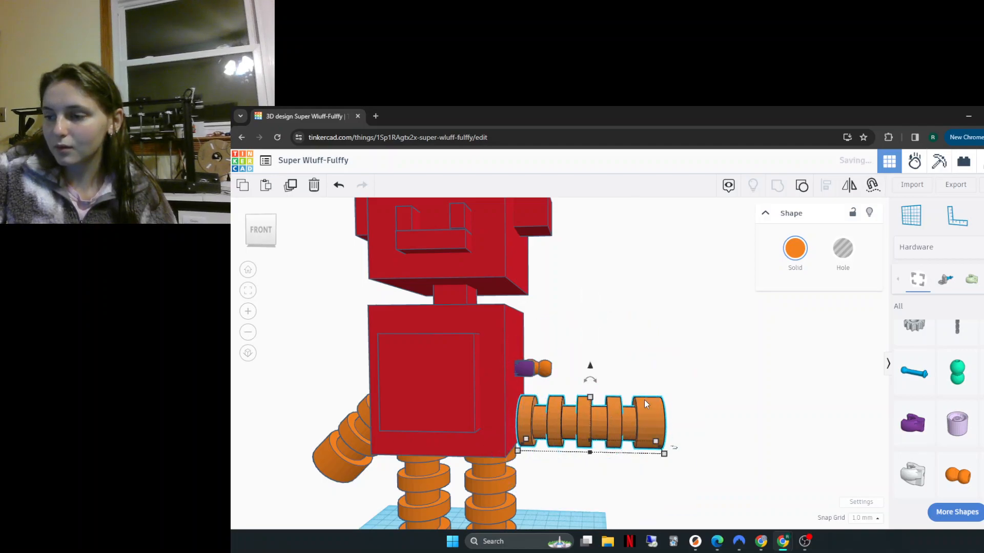
# Step: Raise the horizontal arm and shift it so its inner end lines up with the seated ball
pyautogui.moveTo(587, 416)
pyautogui.mouseDown()
pyautogui.moveTo(602, 395)
pyautogui.moveTo(597, 413)
pyautogui.mouseUp()
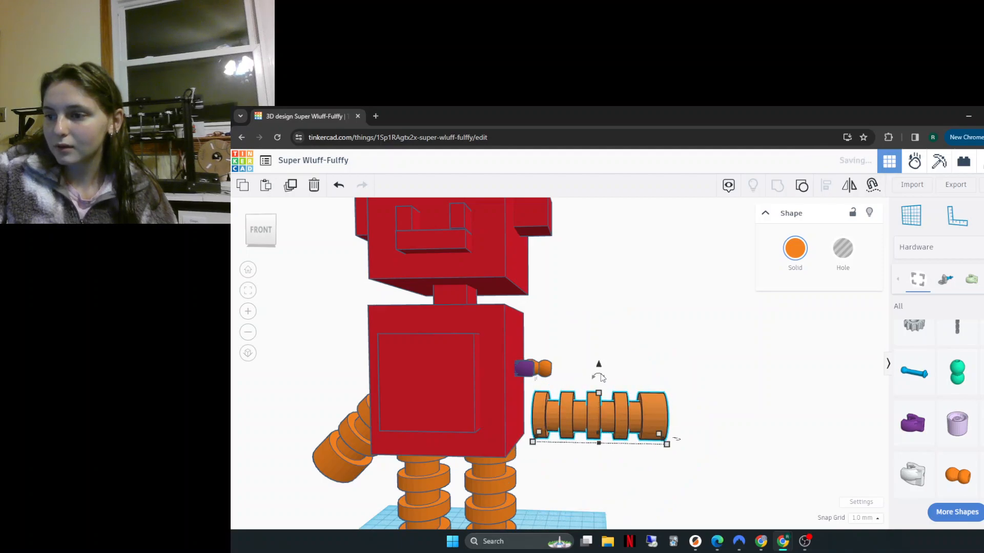
pyautogui.moveTo(598, 369); pyautogui.dragTo(619, 324)
pyautogui.moveTo(689, 378); pyautogui.dragTo(545, 396, button='right')
pyautogui.moveTo(545, 395); pyautogui.dragTo(506, 415)
pyautogui.click(571, 415)
pyautogui.moveTo(570, 415); pyautogui.dragTo(773, 365, button='right')
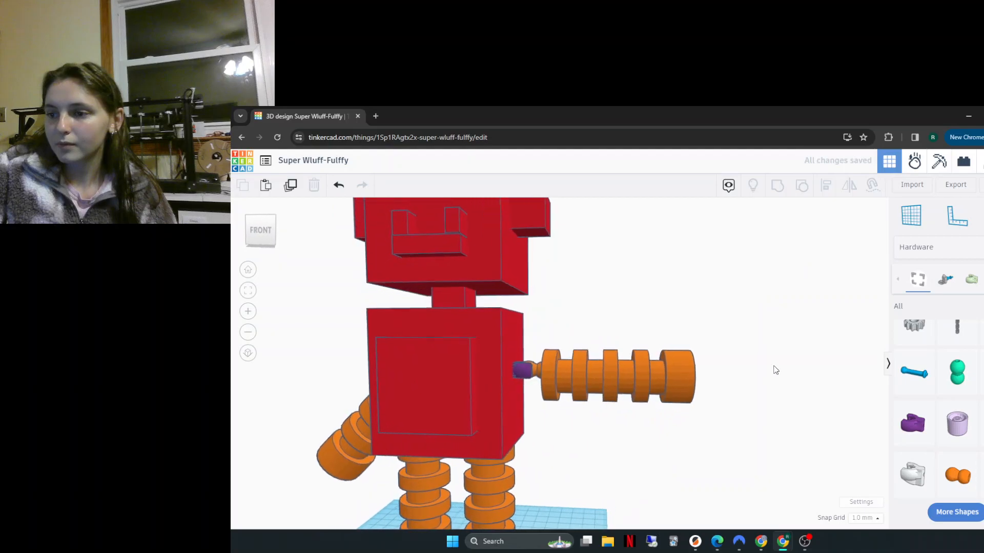
pyautogui.click(576, 392)
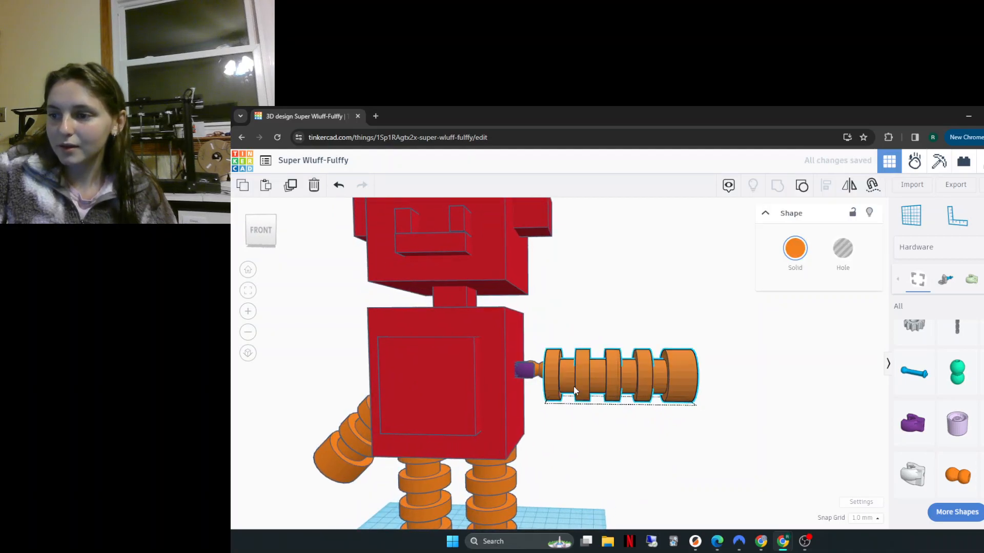
pyautogui.click(714, 403)
pyautogui.moveTo(715, 404); pyautogui.dragTo(734, 419, button='right')
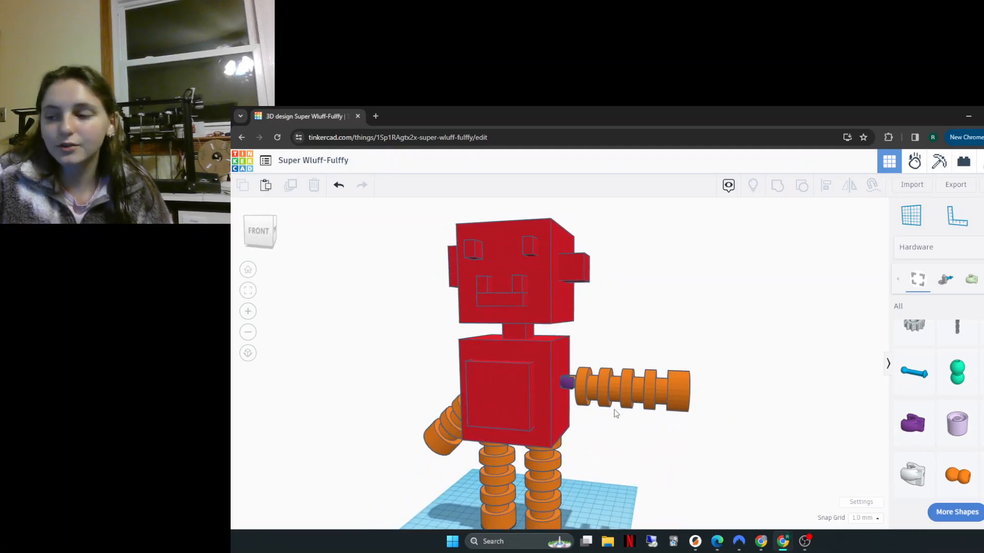
# Step: Move the other ringed arm outward, clear of the opposite side of the body
pyautogui.scroll(1, 590, 410)
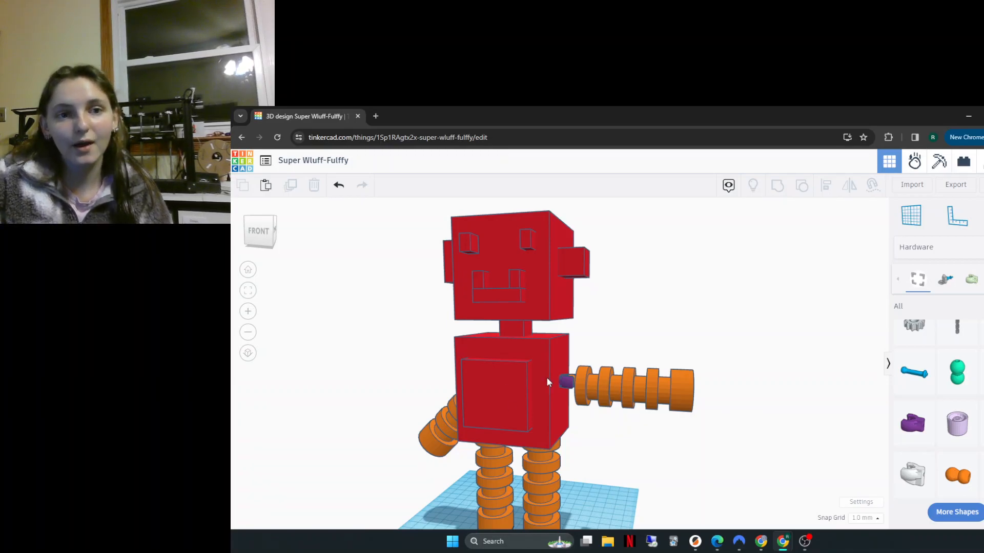
pyautogui.moveTo(637, 340); pyautogui.dragTo(629, 401, button='right')
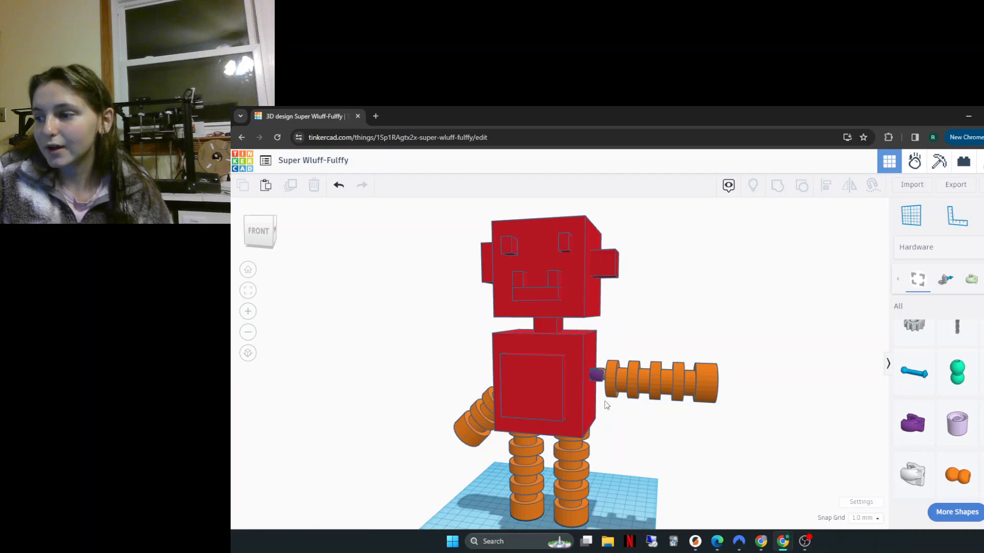
pyautogui.moveTo(622, 438); pyautogui.dragTo(632, 419, button='right')
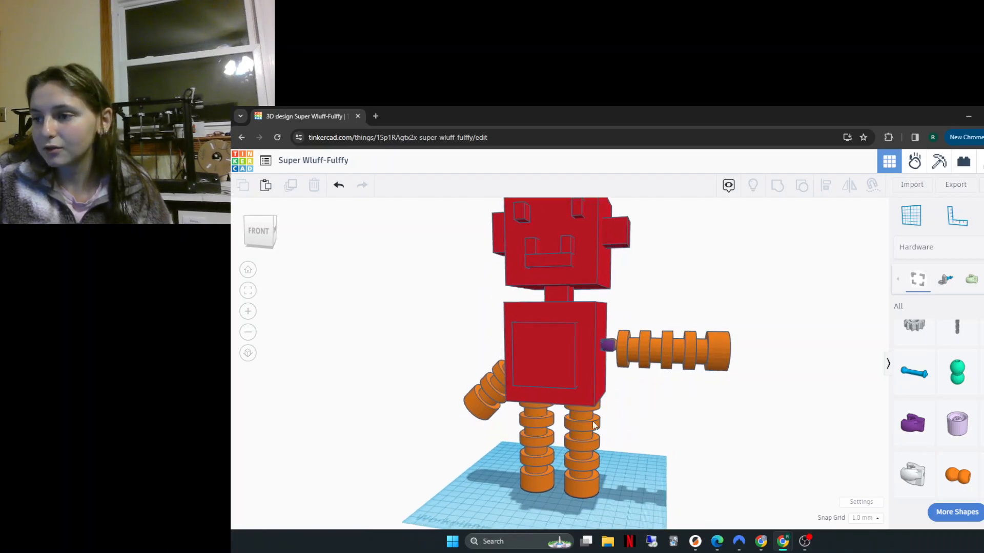
pyautogui.moveTo(499, 416); pyautogui.dragTo(504, 390, button='right')
pyautogui.moveTo(510, 389); pyautogui.dragTo(352, 410)
pyautogui.click(491, 436)
pyautogui.moveTo(496, 438); pyautogui.dragTo(477, 419, button='right')
pyautogui.scroll(5, 661, 335)
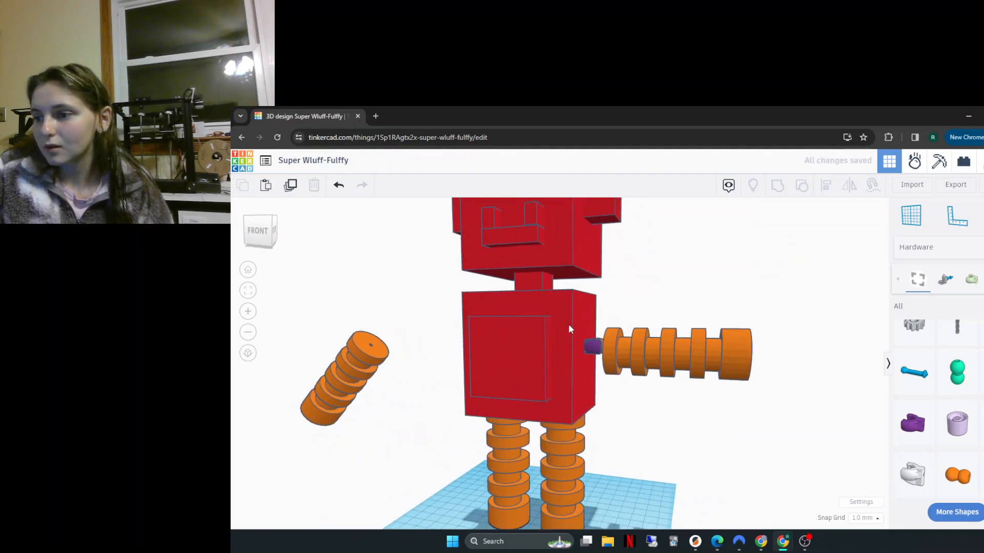
pyautogui.moveTo(641, 357); pyautogui.dragTo(606, 363, button='right')
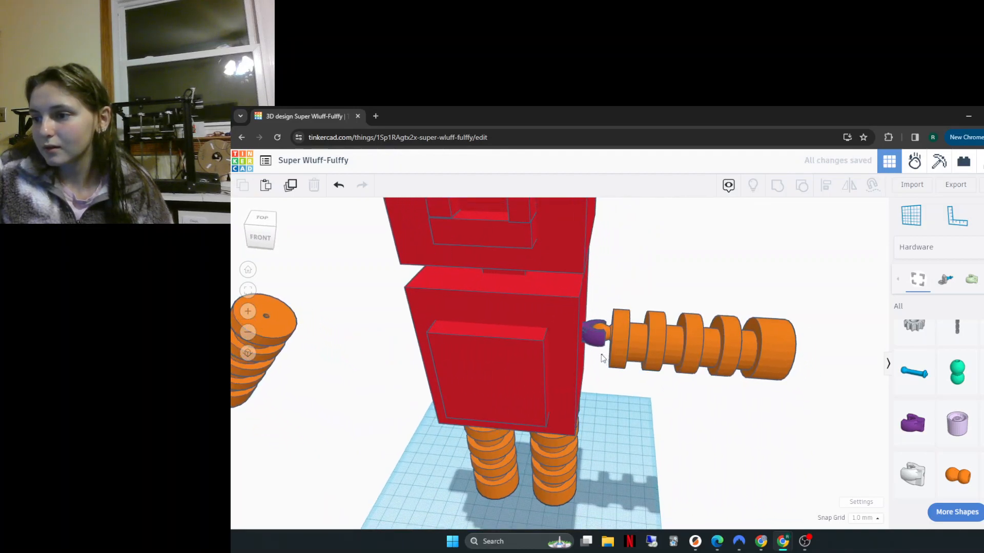
pyautogui.click(592, 326)
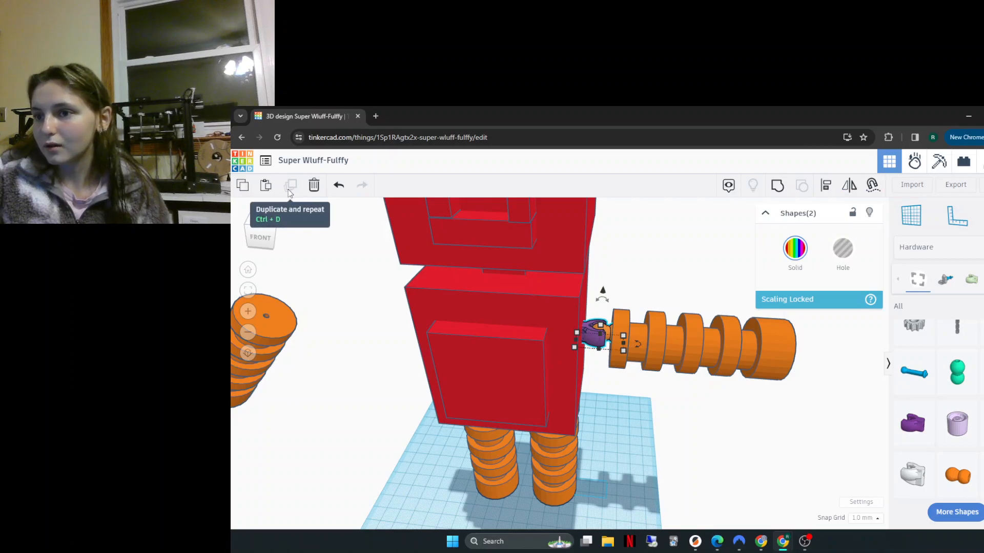
pyautogui.click(639, 400)
# Step: Place a second Socket connector on the opposite side of the body and rotate it
pyautogui.moveTo(664, 482); pyautogui.dragTo(769, 424, button='right')
pyautogui.moveTo(898, 427); pyautogui.dragTo(487, 365)
pyautogui.moveTo(454, 417); pyautogui.dragTo(416, 408, button='right')
pyautogui.moveTo(451, 362)
pyautogui.moveTo(455, 354); pyautogui.dragTo(482, 397)
pyautogui.click(430, 429)
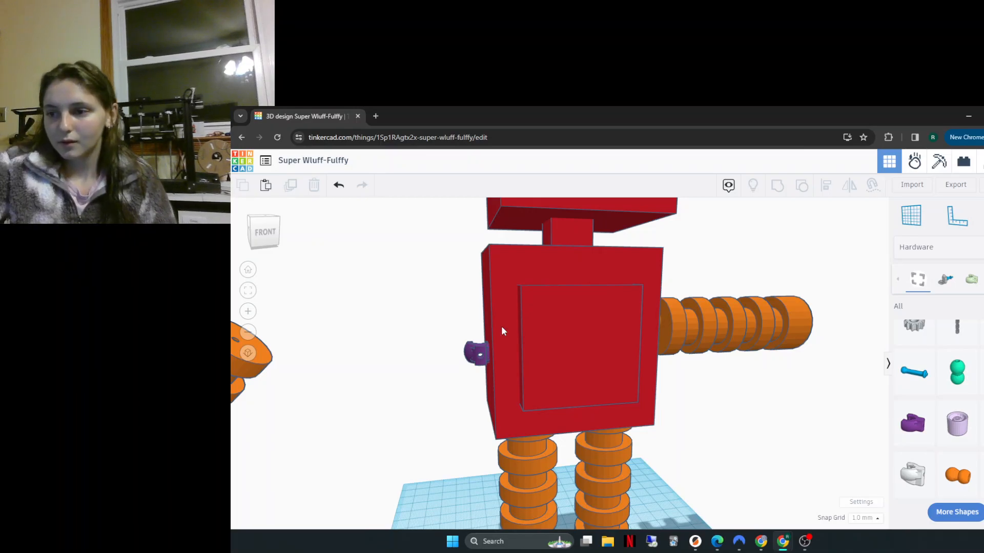
# Step: Rotate the second socket 90° about the vertical axis, working from the body's side
pyautogui.moveTo(423, 384); pyautogui.dragTo(579, 377, button='right')
pyautogui.click(538, 379)
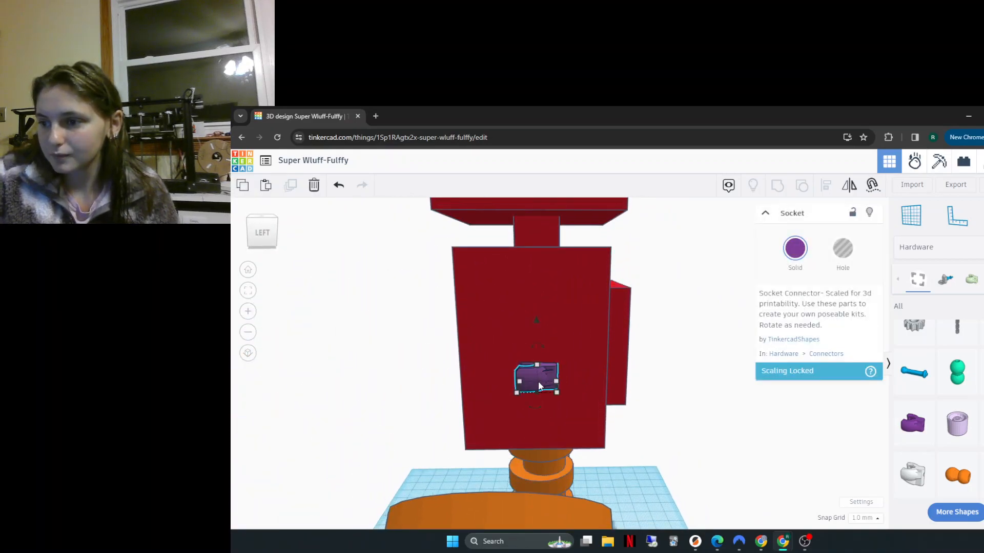
pyautogui.moveTo(535, 404); pyautogui.dragTo(625, 386)
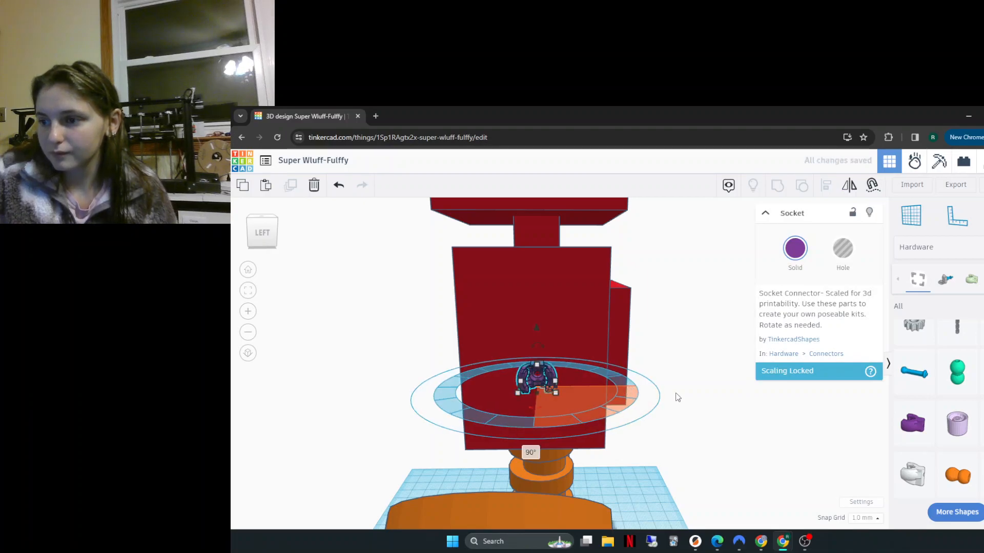
pyautogui.click(680, 398)
pyautogui.moveTo(682, 396); pyautogui.dragTo(502, 367, button='right')
# Step: Raise the second socket to the height of the socket on the other side of the body
pyautogui.click(490, 354)
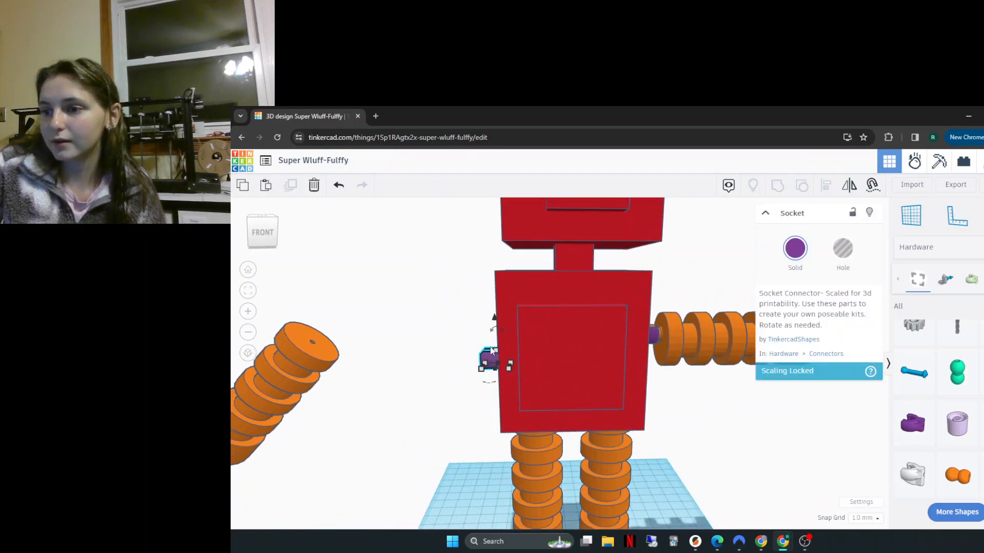
pyautogui.moveTo(495, 318); pyautogui.dragTo(499, 294)
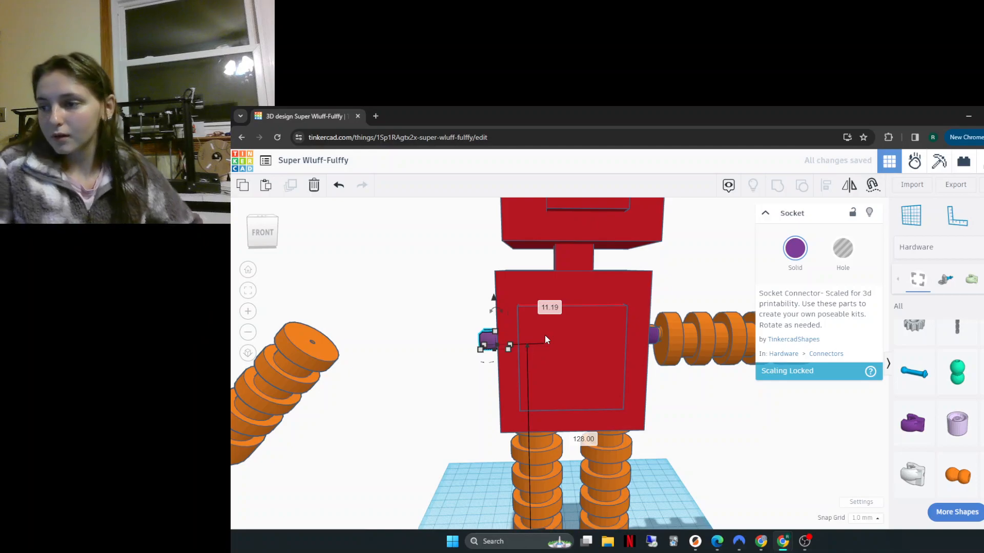
pyautogui.click(704, 414)
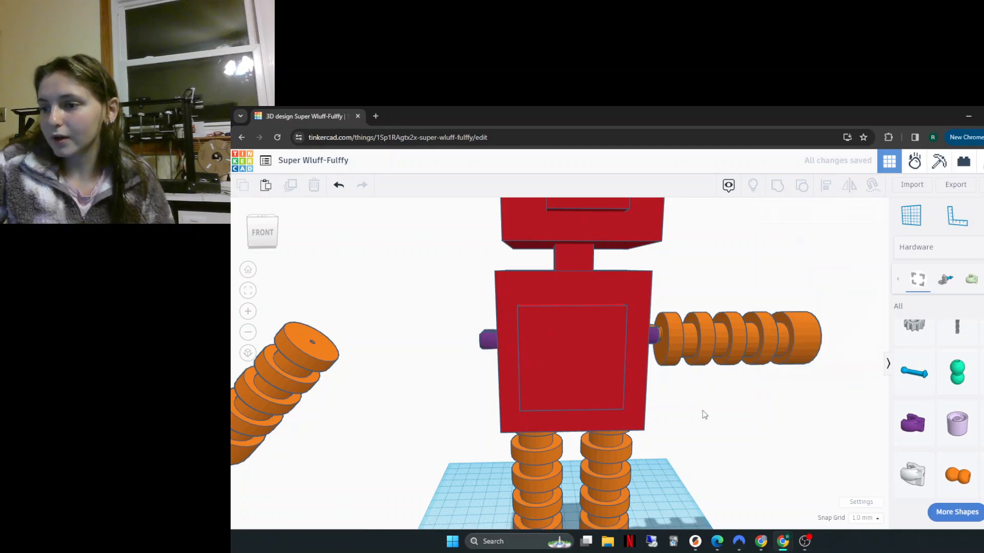
# Step: Place a Seated Ball connector on the second socket at the side of the body
pyautogui.click(956, 476)
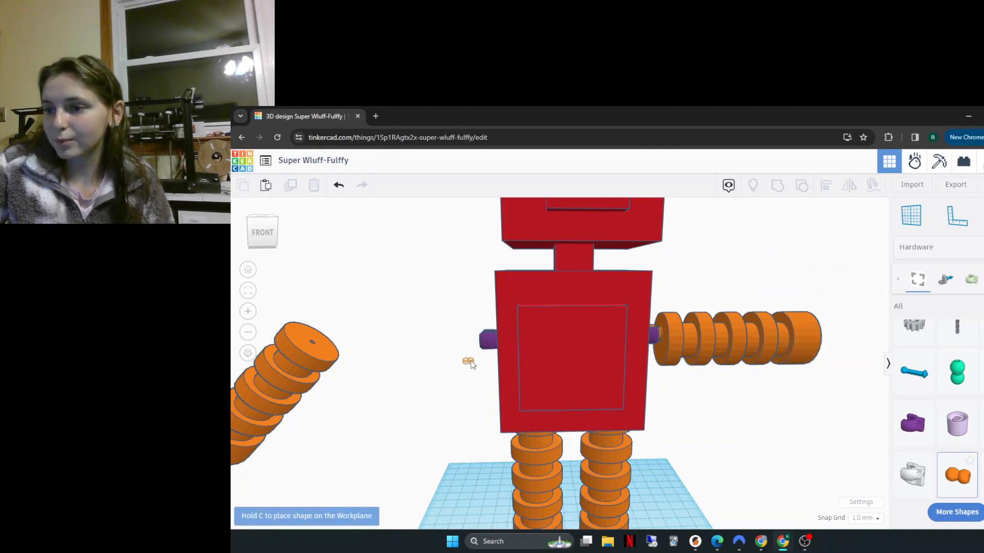
pyautogui.moveTo(466, 392); pyautogui.dragTo(634, 444, button='middle')
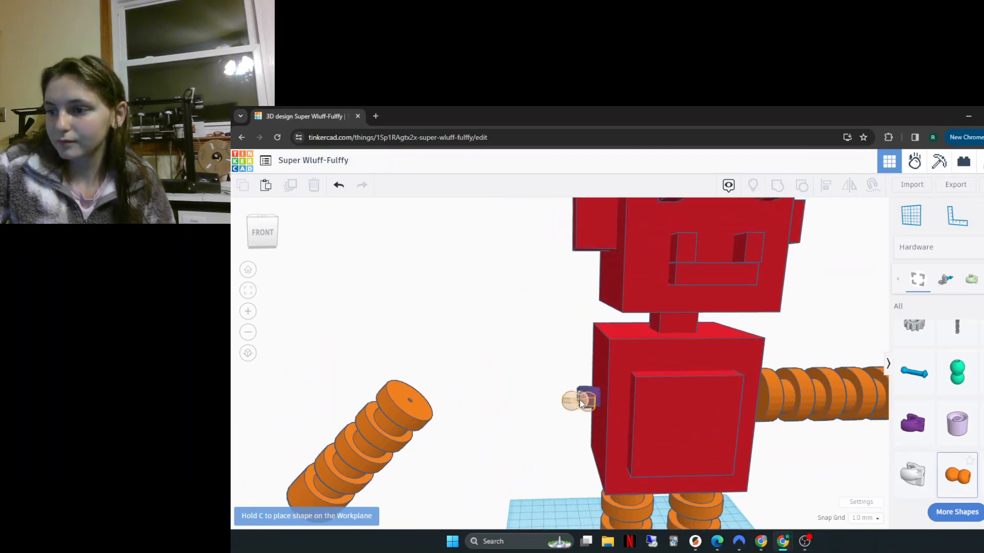
pyautogui.click(579, 396)
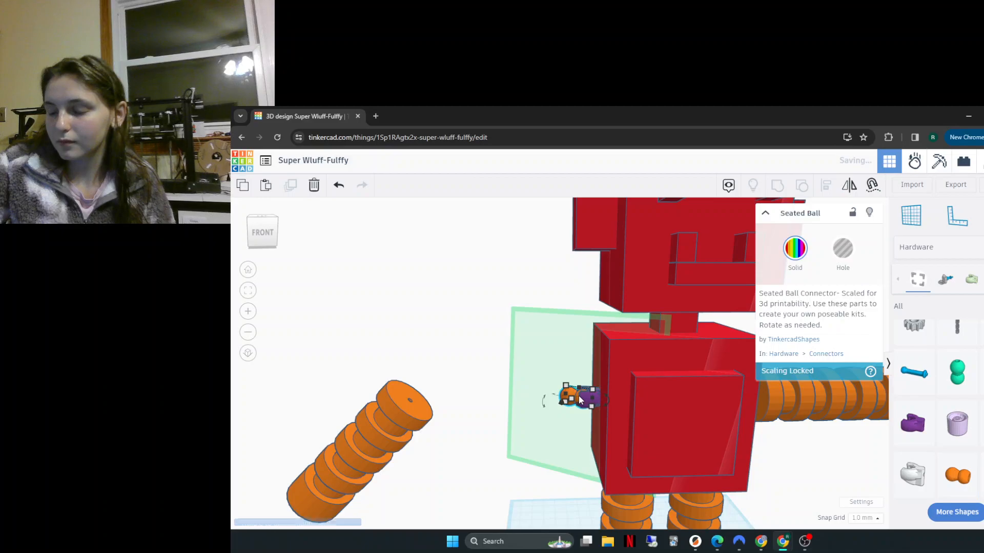
pyautogui.click(499, 450)
pyautogui.moveTo(499, 450); pyautogui.dragTo(576, 293, button='right')
# Step: Rotate the new seated ball about 154° around the vertical axis, working from above
pyautogui.click(571, 311)
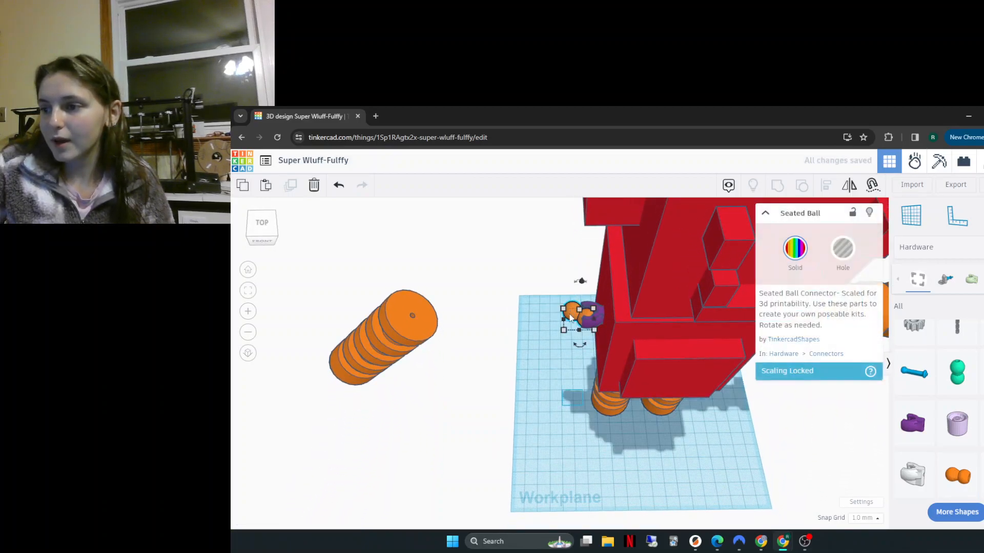
pyautogui.moveTo(582, 345); pyautogui.dragTo(540, 240)
pyautogui.moveTo(533, 242); pyautogui.dragTo(530, 239)
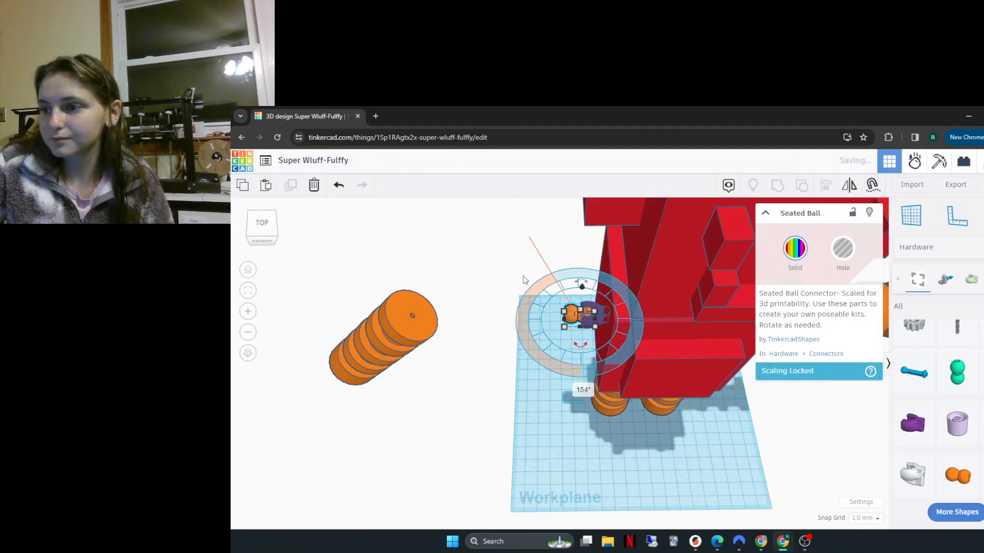
pyautogui.click(525, 280)
pyautogui.moveTo(549, 392); pyautogui.dragTo(529, 382, button='right')
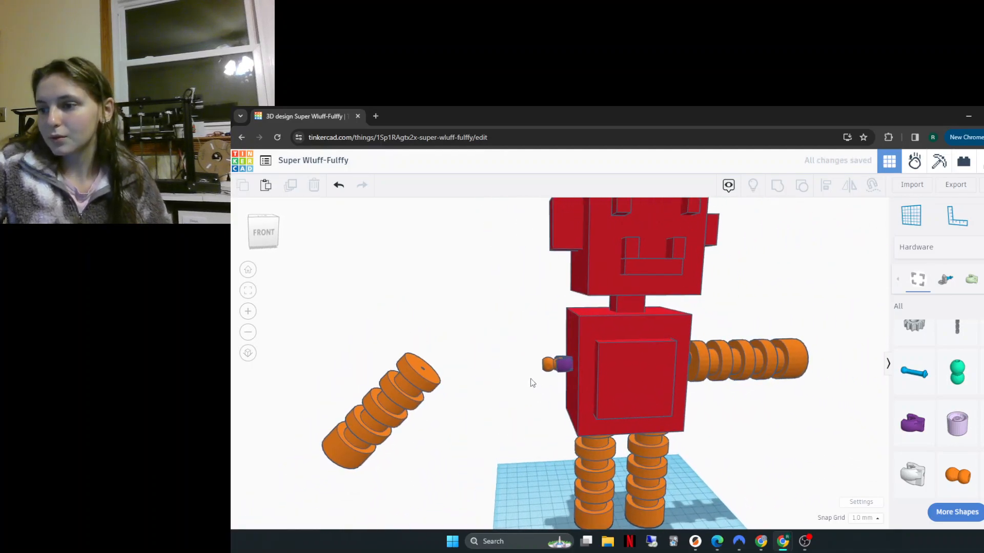
# Step: Rotate the loose ringed arm -45° to horizontal and move it up beside the body at the second seated ball
pyautogui.click(385, 385)
pyautogui.moveTo(377, 334); pyautogui.dragTo(451, 365)
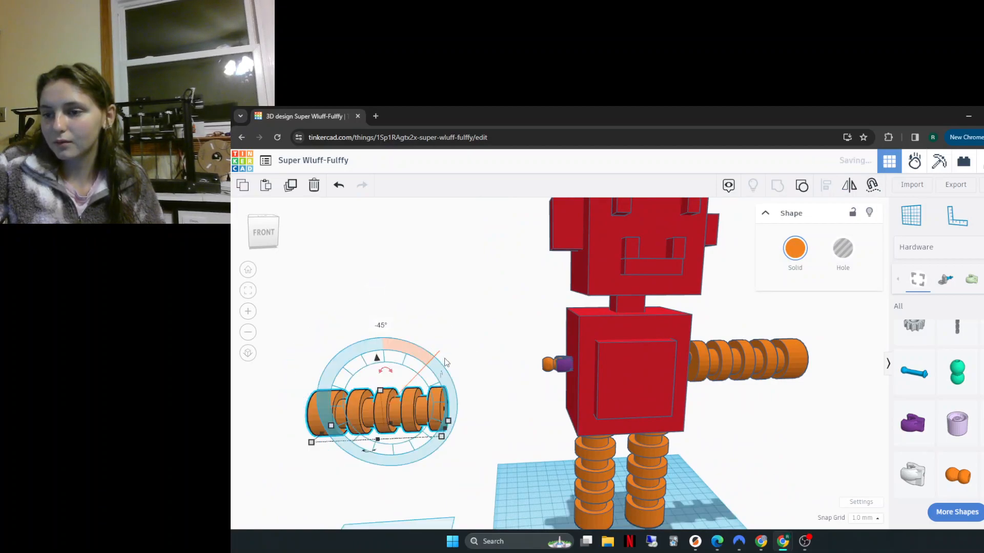
pyautogui.moveTo(394, 417); pyautogui.dragTo(501, 415)
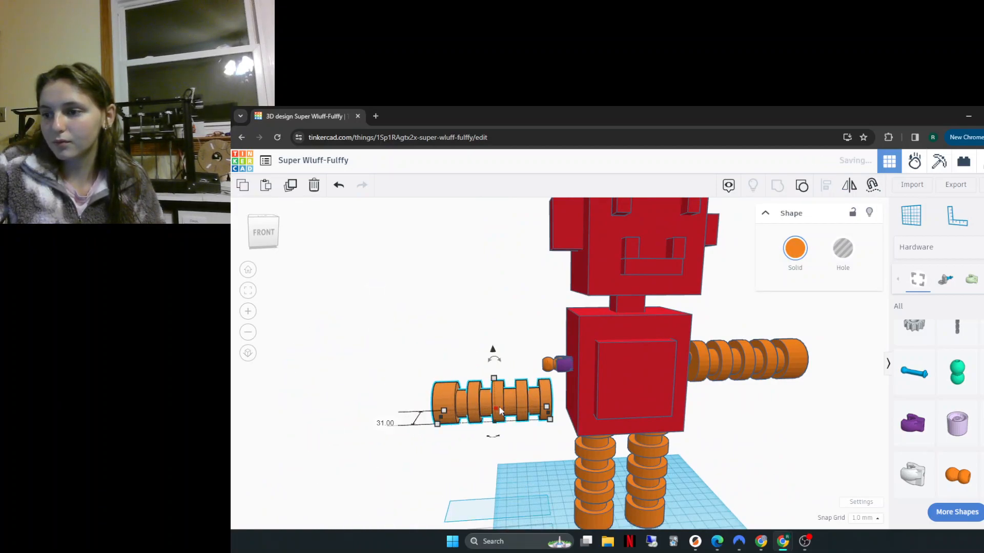
pyautogui.moveTo(492, 353); pyautogui.dragTo(500, 314)
# Step: Nudge the ringed arm six increments toward the robot's front to centre it on the seated ball, working from the body's side
pyautogui.moveTo(481, 442); pyautogui.dragTo(644, 454, button='right')
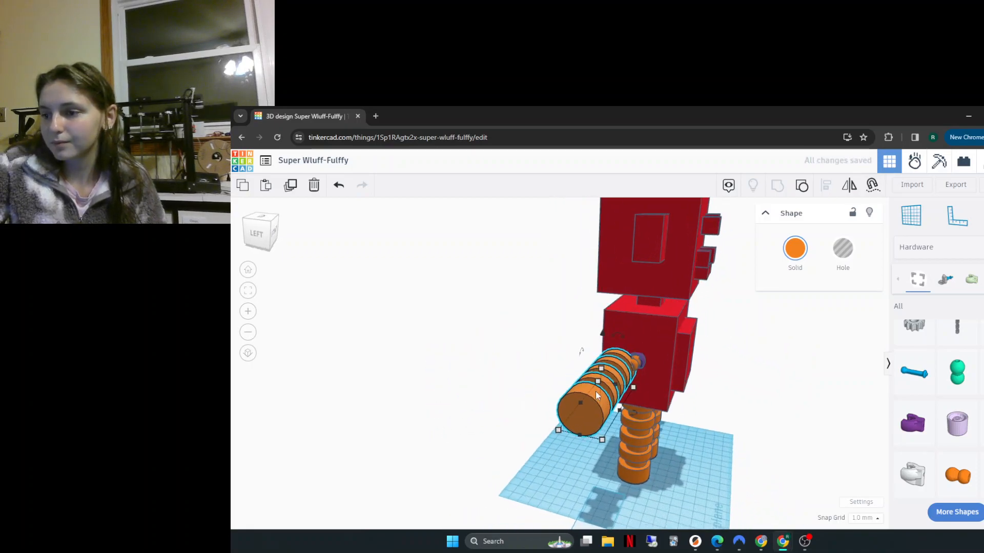
pyautogui.press('Right')
pyautogui.press('Right')
pyautogui.press('Right')
pyautogui.press('Right')
pyautogui.press('Right')
pyautogui.press('Right')
pyautogui.click(773, 433)
pyautogui.moveTo(740, 432); pyautogui.dragTo(573, 403, button='right')
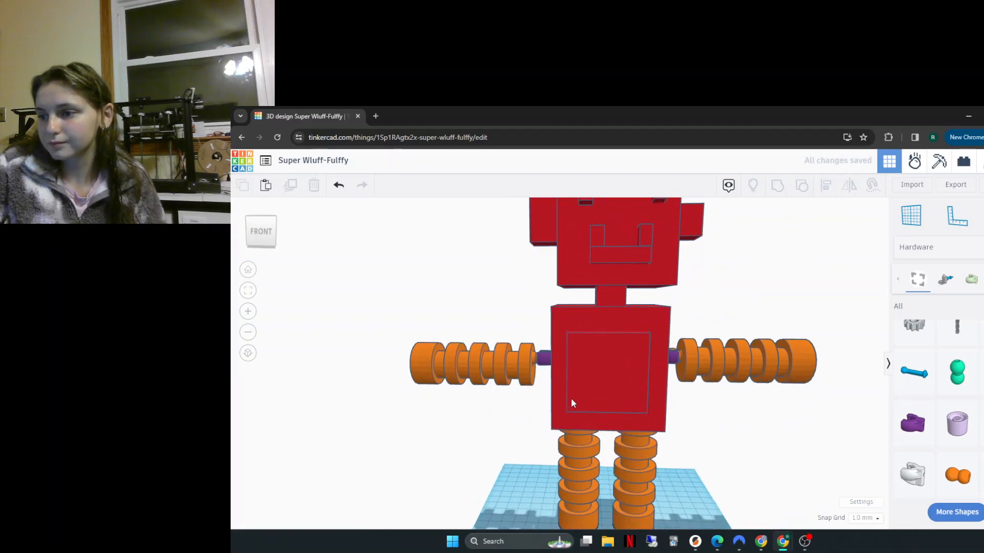
# Step: Raise the newly attached arm slightly to 116 mm above the workplane so it lines up with its connector
pyautogui.click(509, 373)
pyautogui.moveTo(512, 372); pyautogui.dragTo(512, 374)
pyautogui.moveTo(474, 314); pyautogui.dragTo(471, 309)
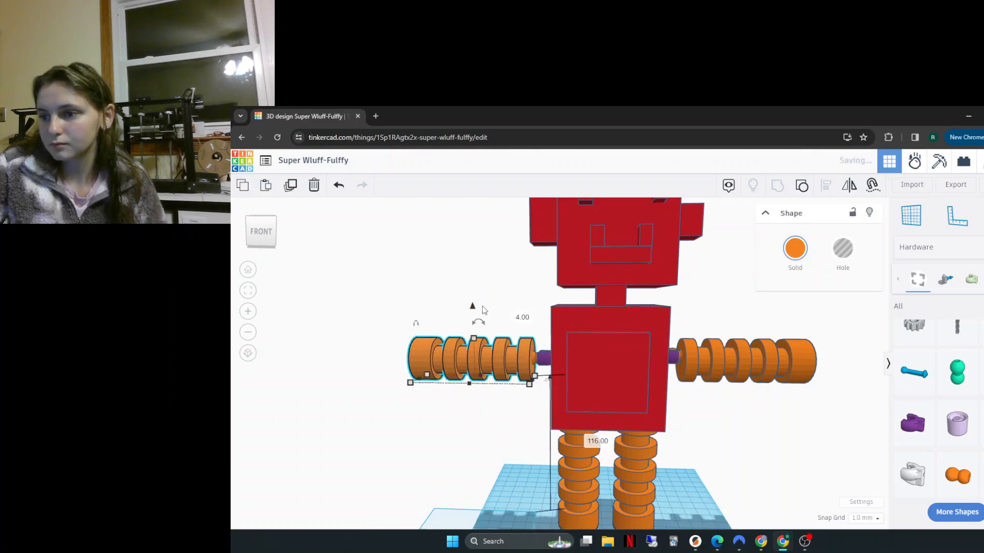
pyautogui.click(512, 306)
# Step: Place the grey coil spring from the Hardware shapes at the centre of the chest panel
pyautogui.scroll(-4, 513, 308)
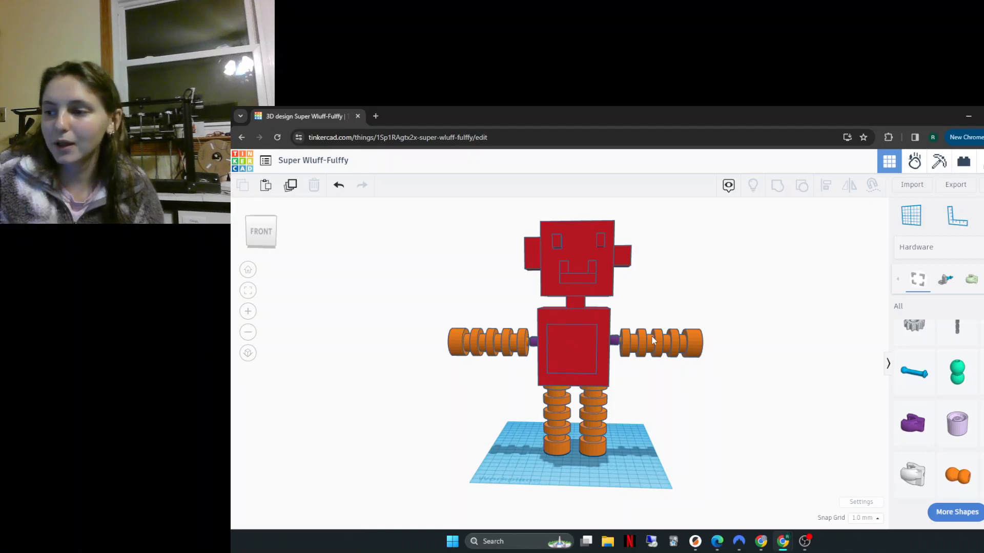
pyautogui.scroll(-1, 927, 399)
pyautogui.scroll(1, 928, 399)
pyautogui.scroll(-1, 928, 398)
pyautogui.scroll(-5, 935, 428)
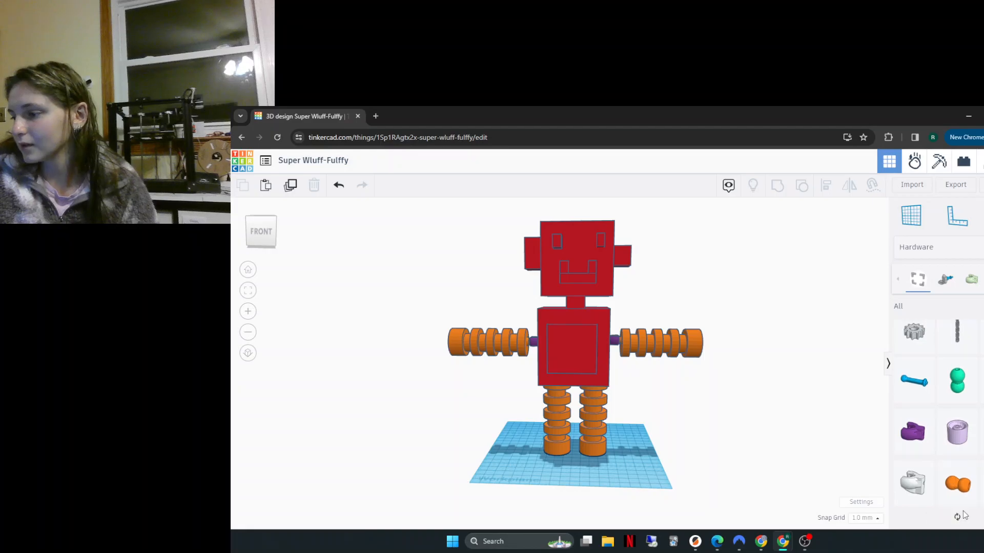
pyautogui.scroll(1, 951, 421)
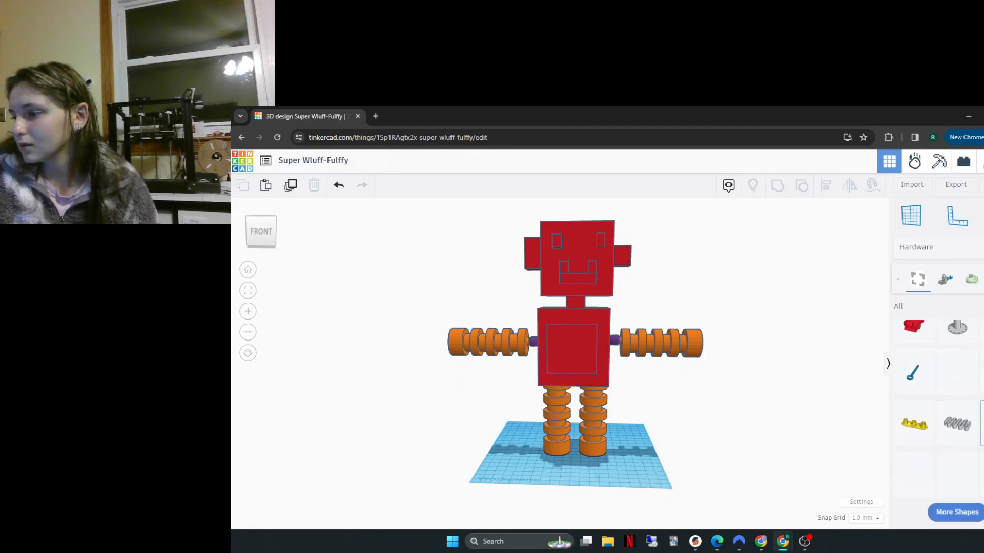
pyautogui.scroll(3, 979, 438)
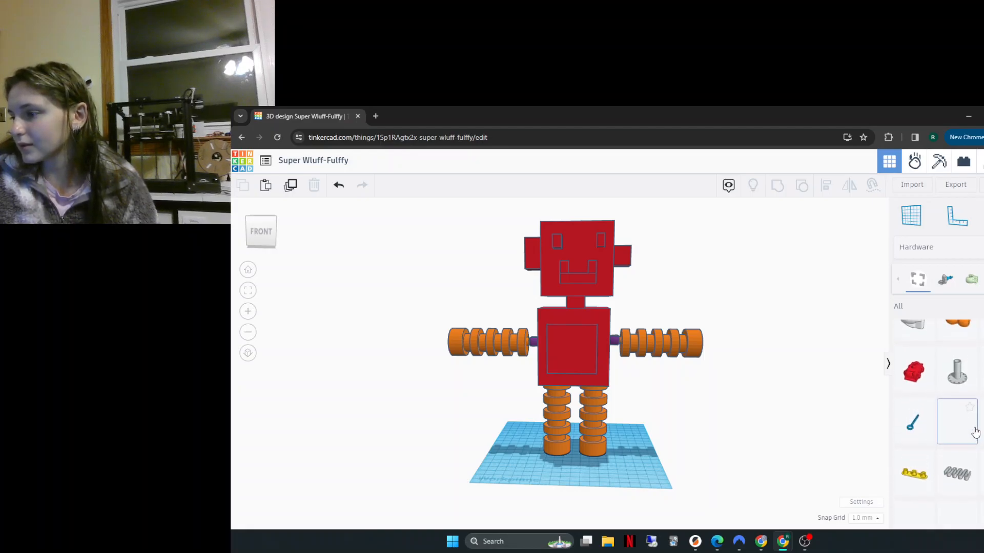
pyautogui.scroll(1, 979, 431)
pyautogui.scroll(-3, 976, 431)
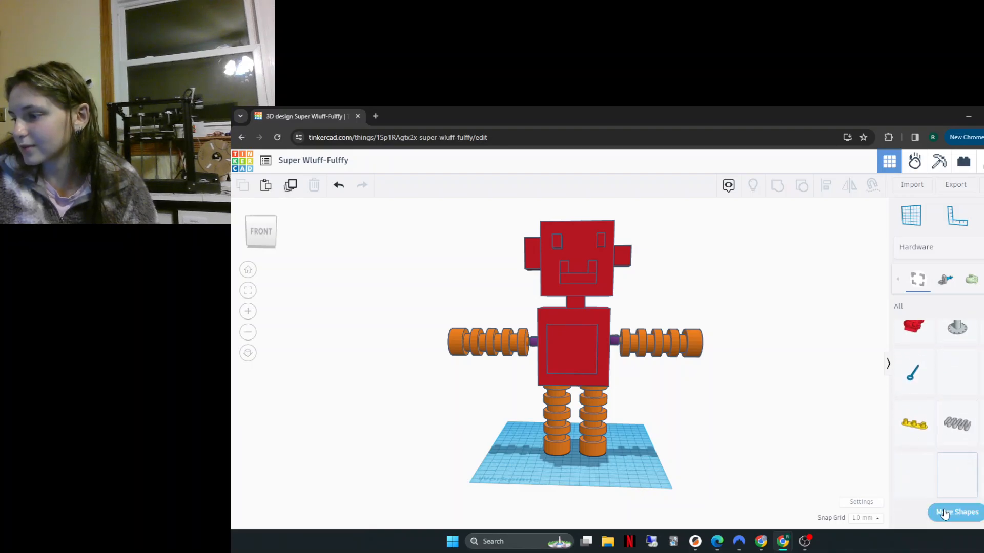
pyautogui.moveTo(962, 432); pyautogui.dragTo(573, 350)
pyautogui.click(679, 390)
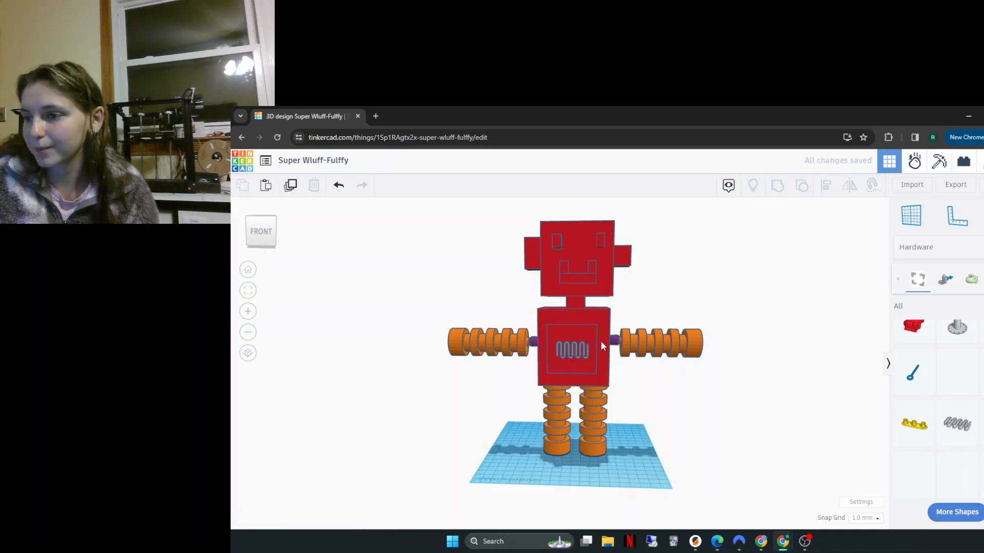
# Step: Examine the robot's front and look through the remaining Hardware shapes for more decorative parts
pyautogui.scroll(4, 595, 339)
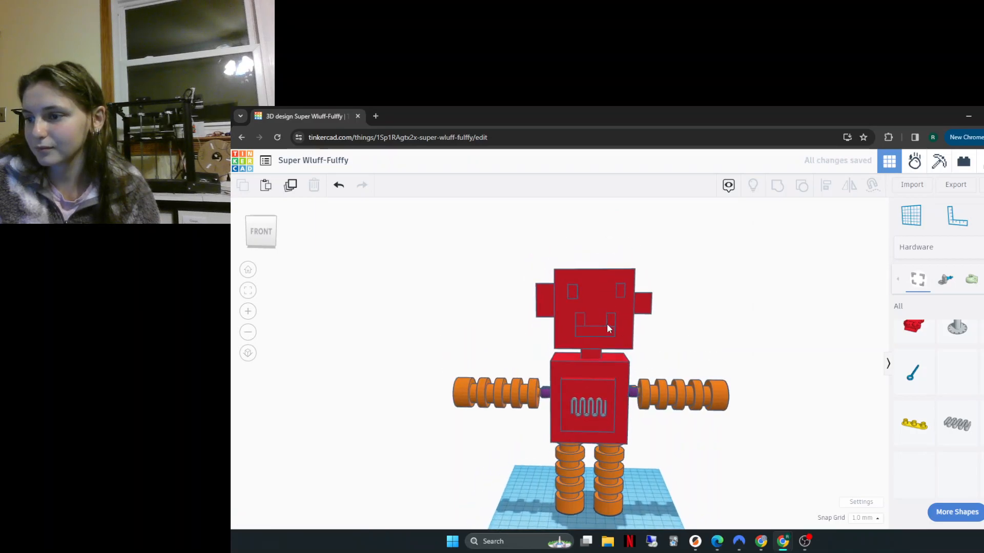
pyautogui.scroll(3, 606, 325)
pyautogui.scroll(-2, 606, 333)
pyautogui.moveTo(764, 448); pyautogui.dragTo(755, 430, button='right')
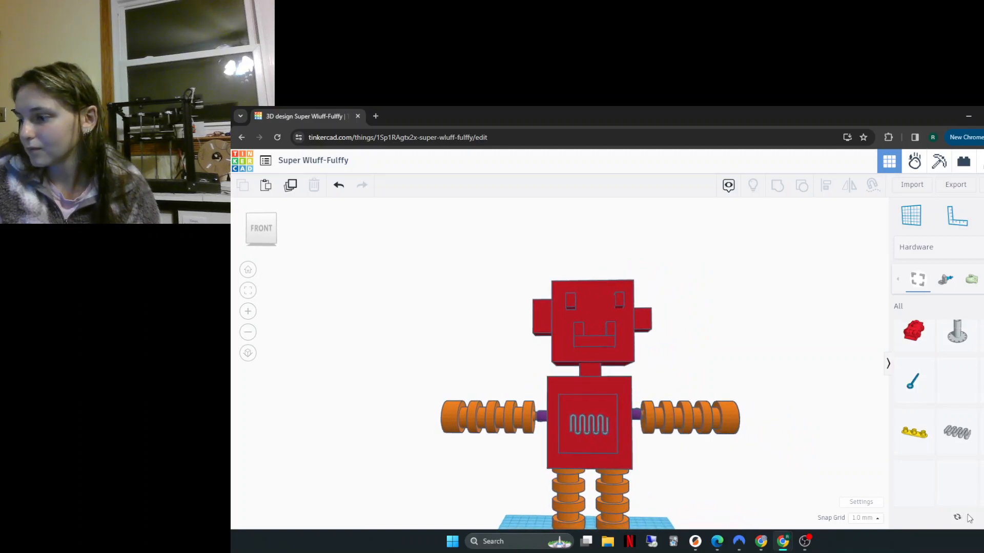
pyautogui.scroll(-4, 959, 484)
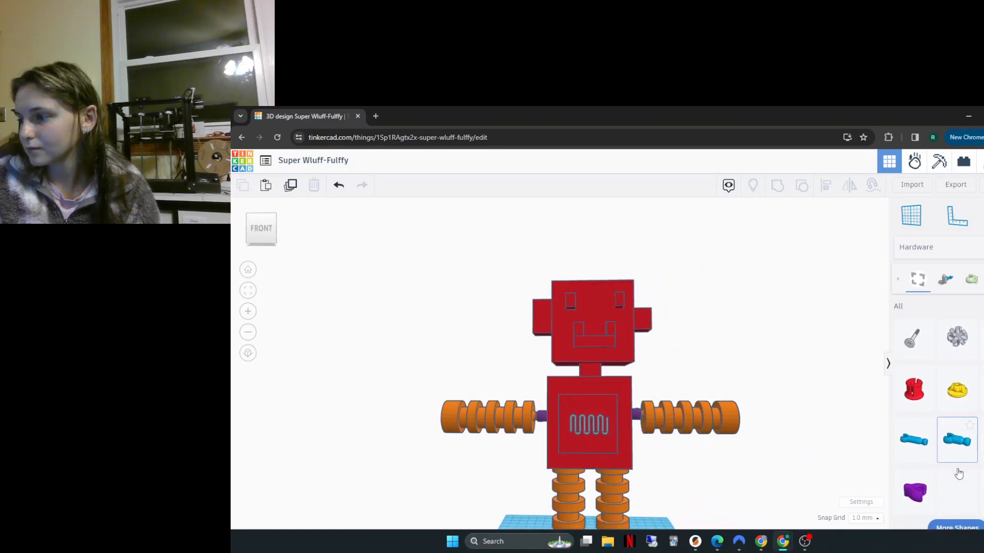
pyautogui.scroll(-1, 958, 470)
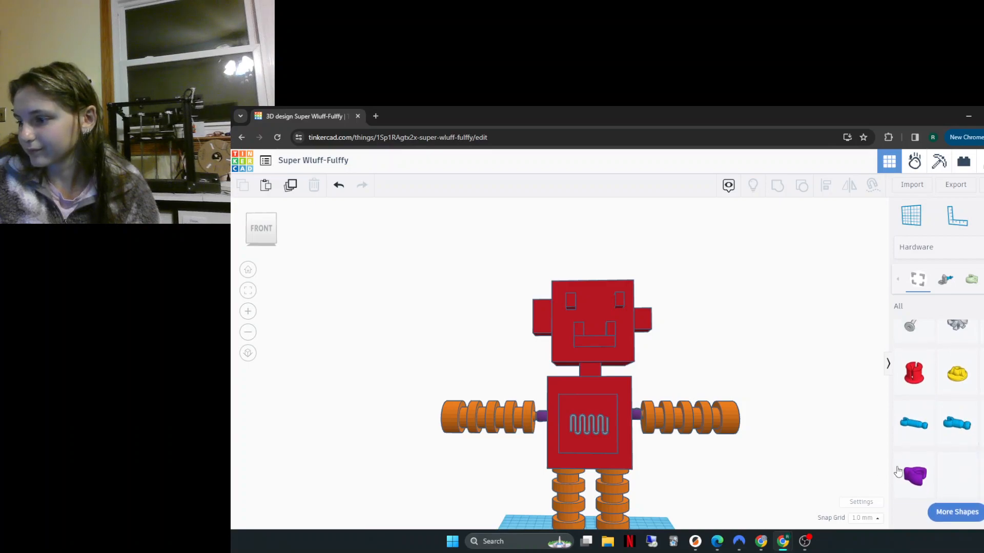
pyautogui.scroll(3, 962, 457)
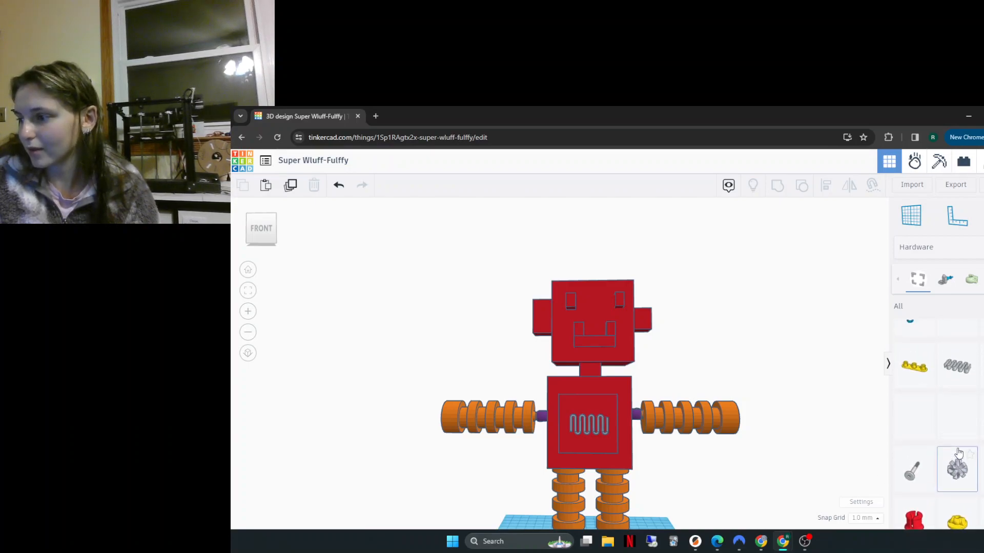
pyautogui.scroll(-3, 958, 453)
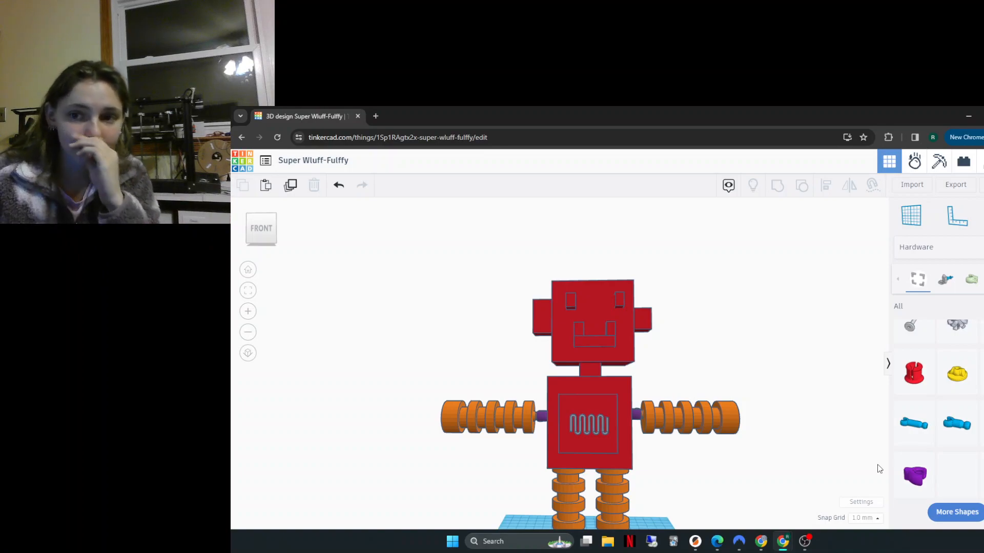
pyautogui.moveTo(831, 490); pyautogui.dragTo(798, 430, button='middle')
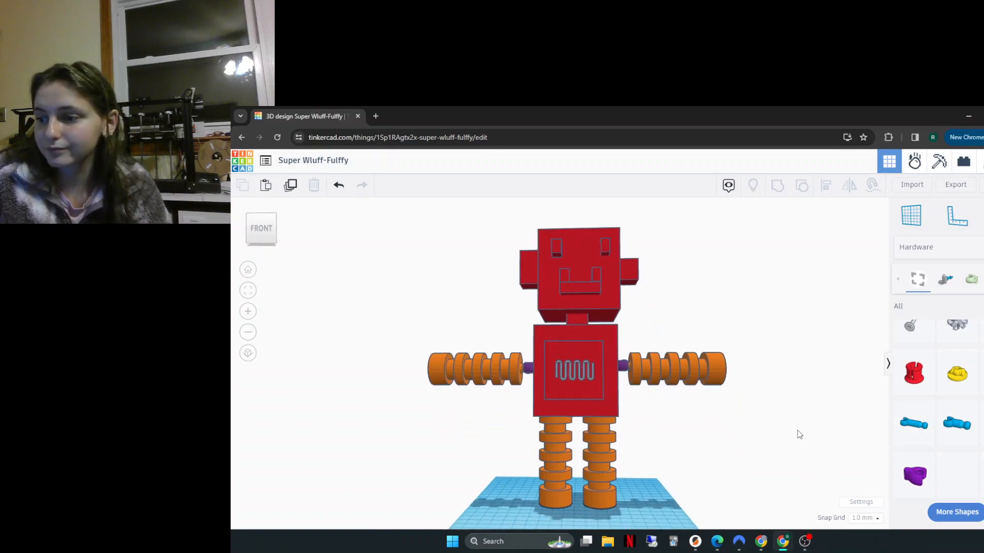
pyautogui.scroll(-1, 577, 428)
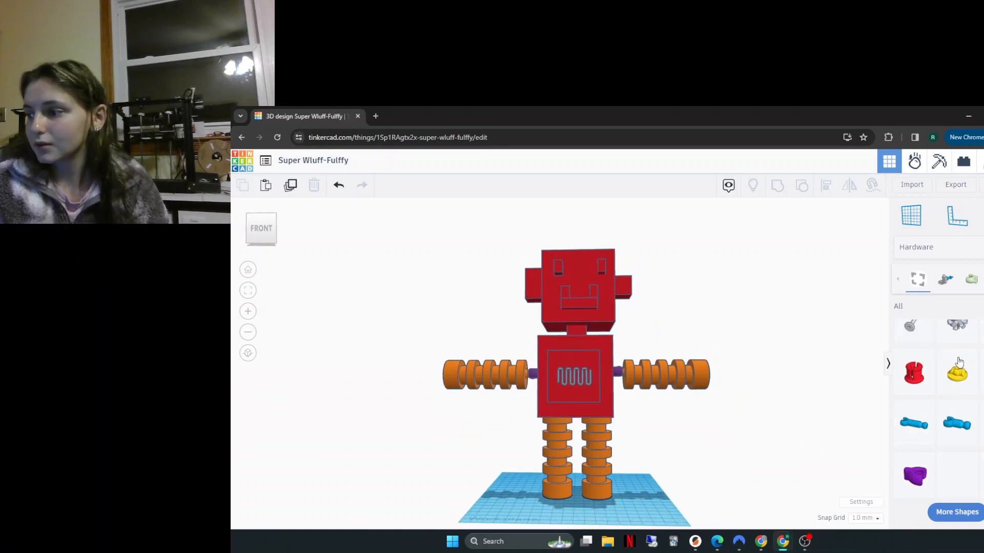
# Step: Check the shape library's categories and switch the collection from Hardware to Design Starters
pyautogui.click(921, 258)
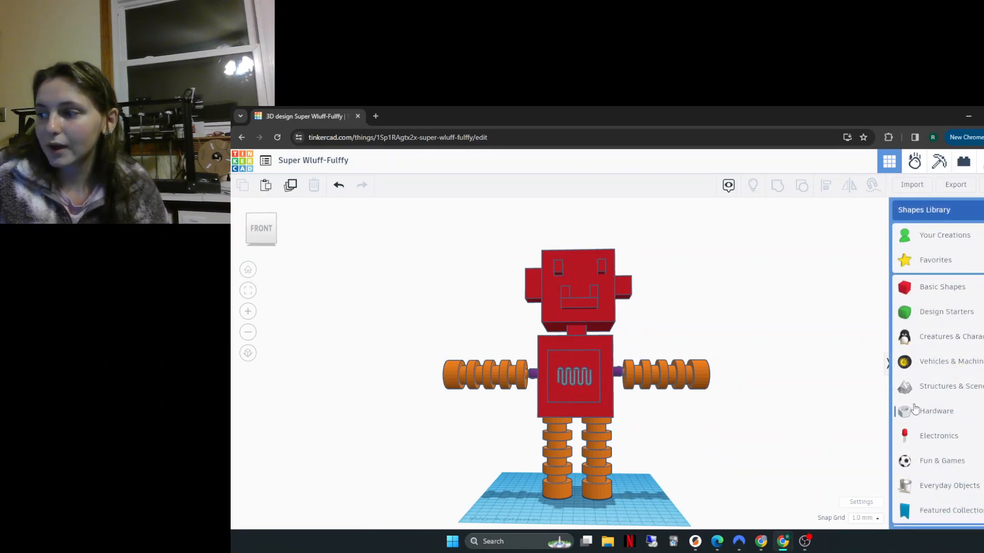
pyautogui.scroll(-1, 921, 458)
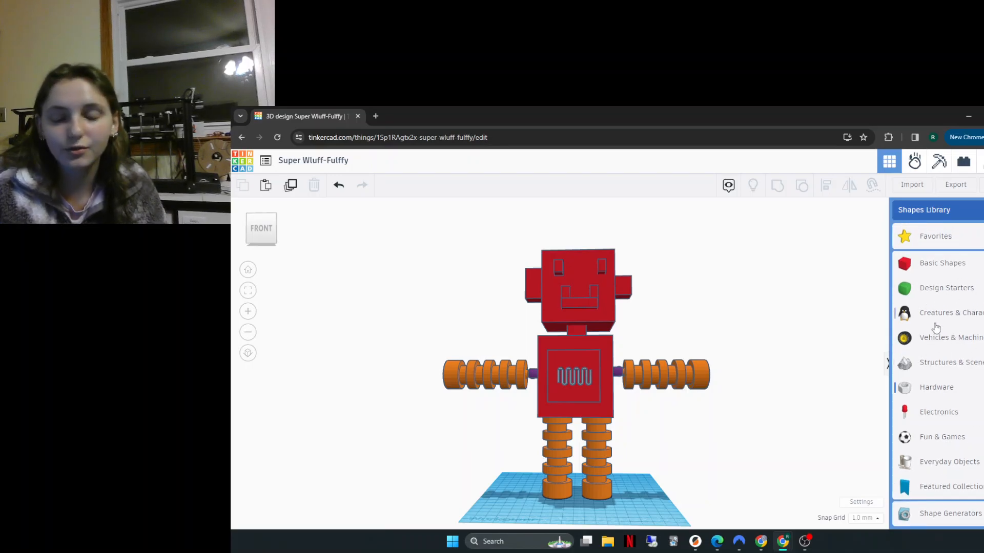
pyautogui.scroll(1, 929, 358)
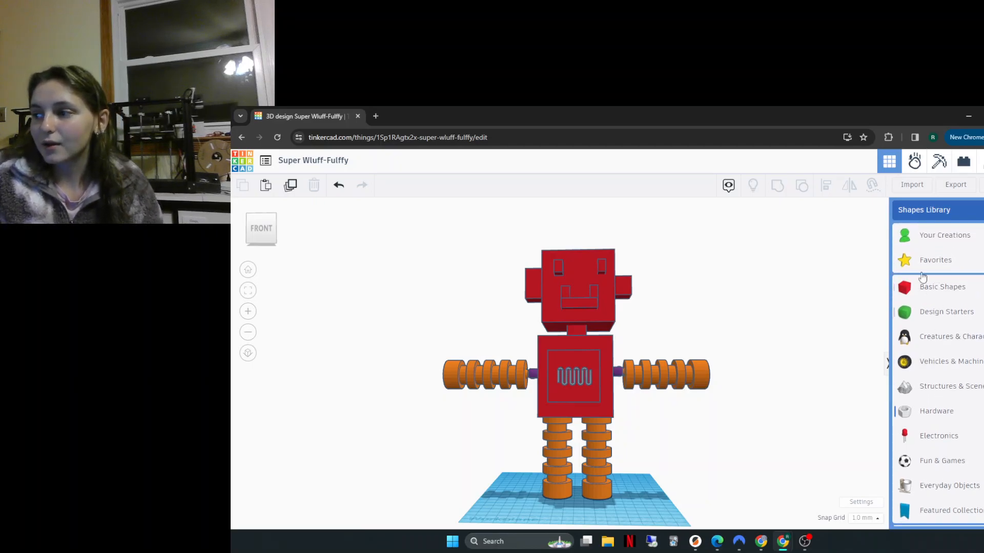
pyautogui.click(912, 261)
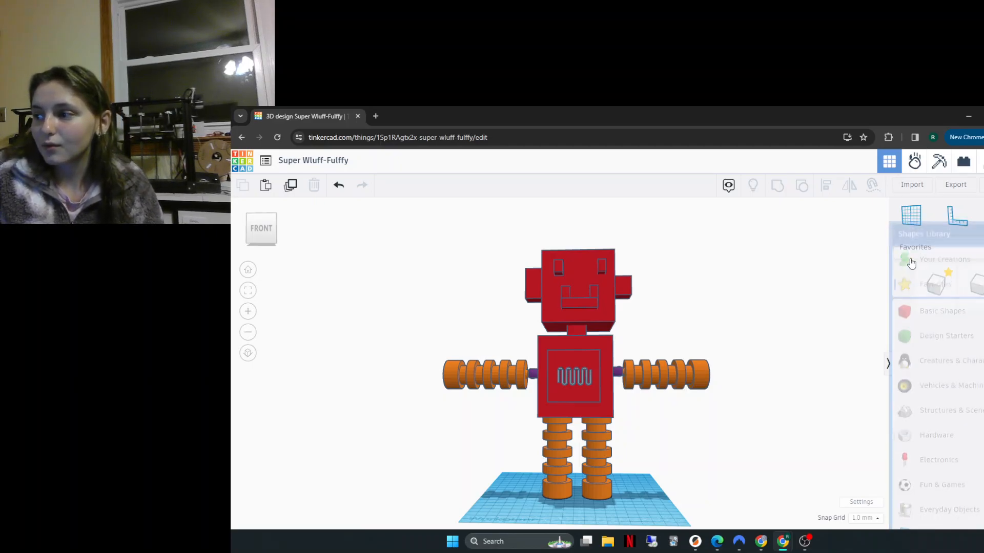
pyautogui.click(936, 250)
pyautogui.click(941, 313)
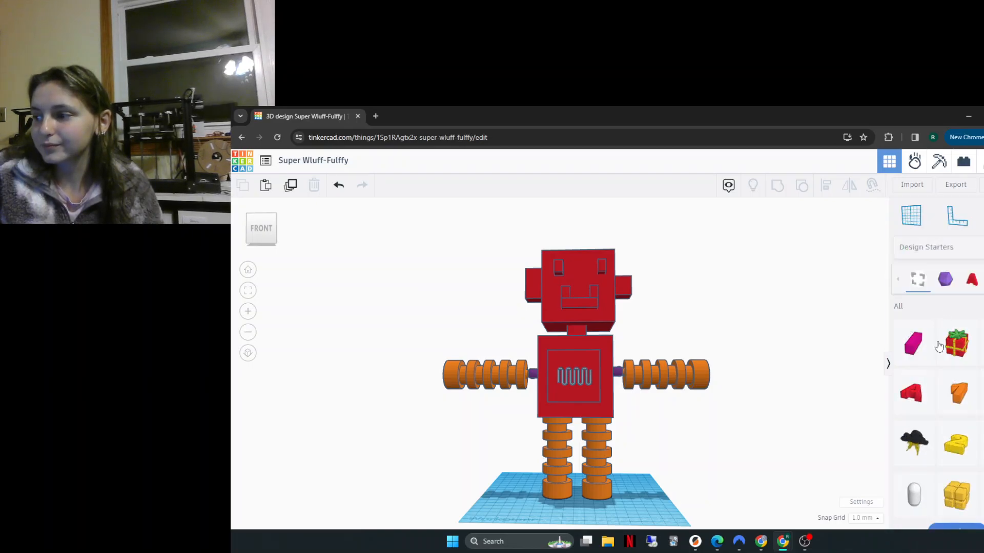
# Step: Place the letter R from Design Starters on the chest panel below the coil spring
pyautogui.scroll(-1, 925, 378)
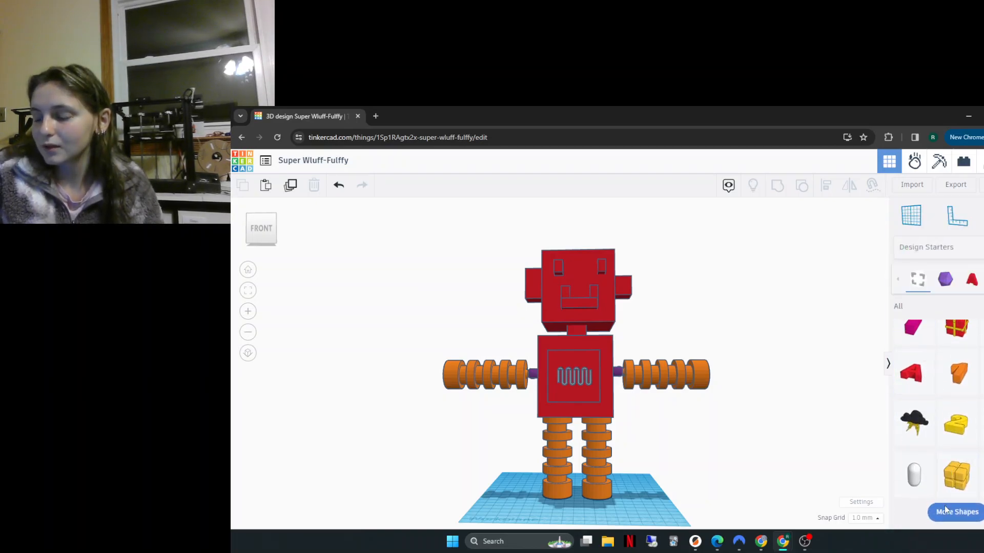
pyautogui.scroll(-1, 945, 502)
pyautogui.scroll(-3, 932, 393)
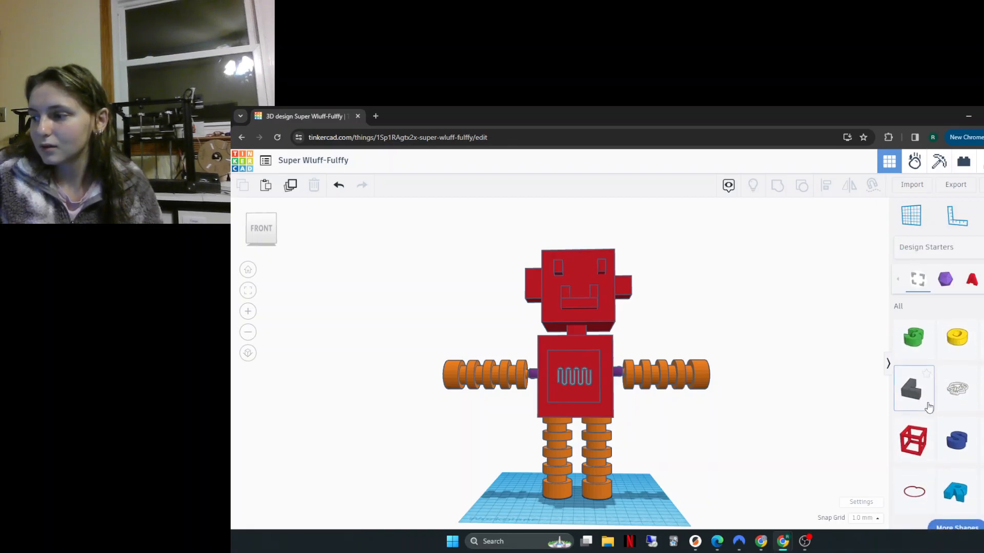
pyautogui.moveTo(950, 484); pyautogui.dragTo(573, 392)
pyautogui.click(718, 435)
# Step: Place the letter M beside the R on the chest panel and check the lettering from an angle
pyautogui.moveTo(966, 435); pyautogui.dragTo(601, 398)
pyautogui.click(727, 420)
pyautogui.moveTo(734, 429); pyautogui.dragTo(705, 434, button='middle')
pyautogui.moveTo(756, 430); pyautogui.dragTo(733, 420, button='right')
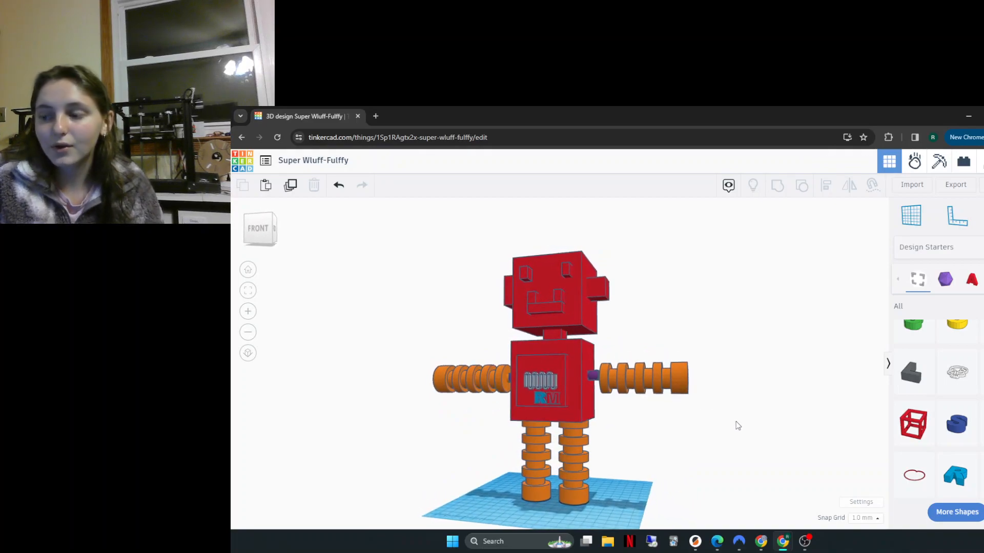